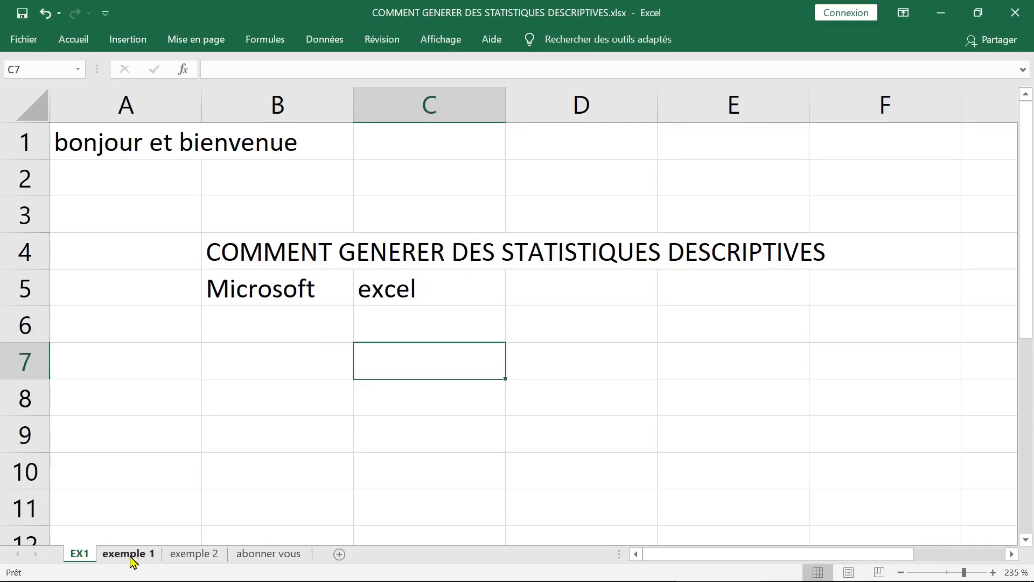
# On the exemple 1 sheet, calculate the average of the view counts in C4:C12 with MOYENNE in cell E4
pyautogui.moveTo(222, 192); pyautogui.dragTo(304, 396)
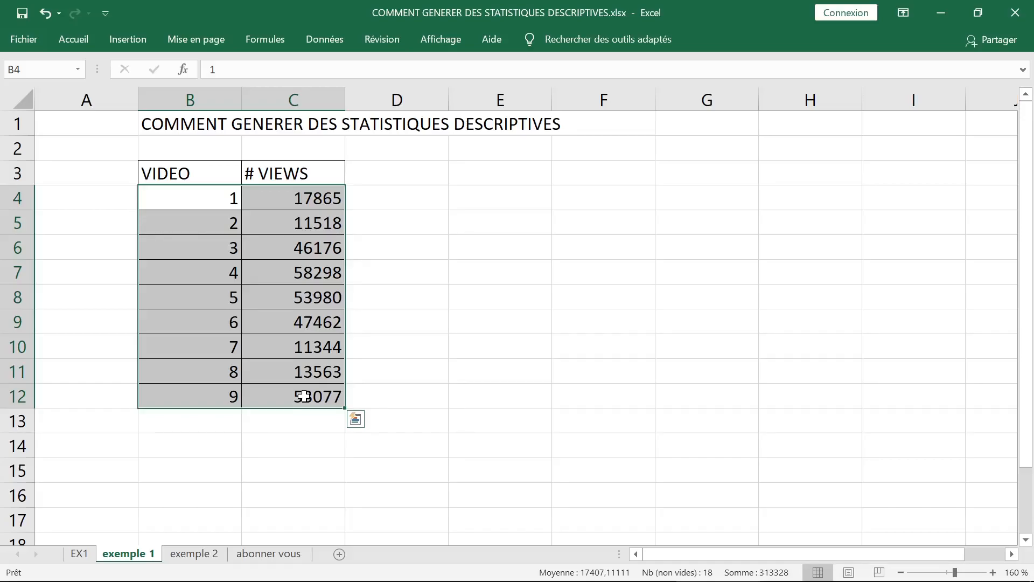
pyautogui.moveTo(295, 198); pyautogui.dragTo(300, 395)
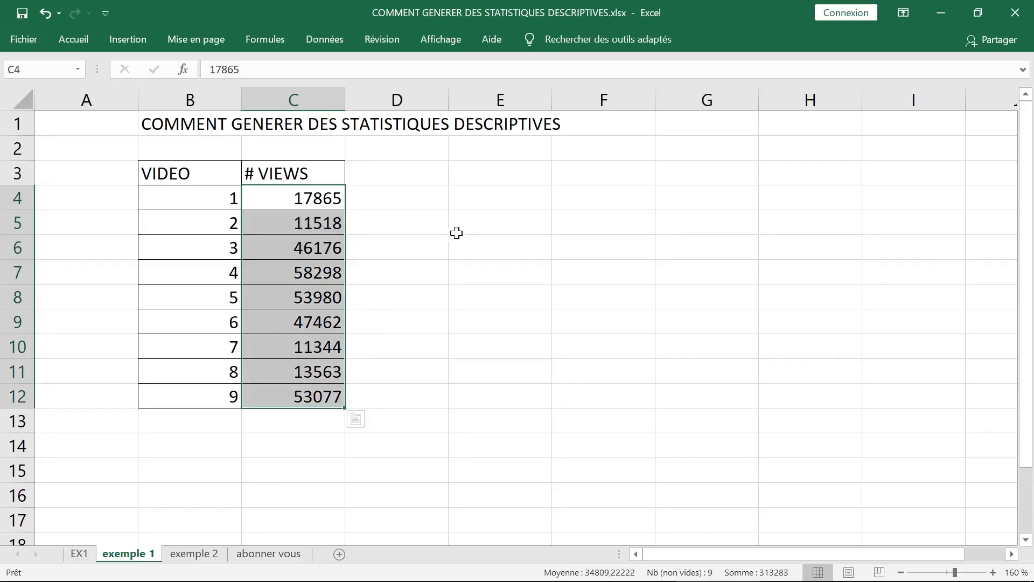
pyautogui.click(448, 203)
pyautogui.click(515, 202)
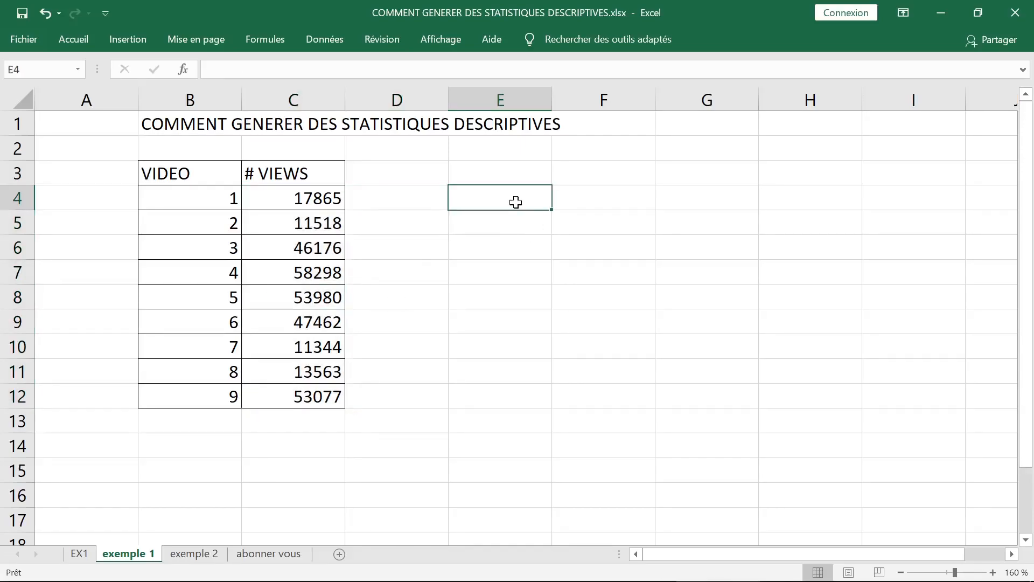
pyautogui.write('=')
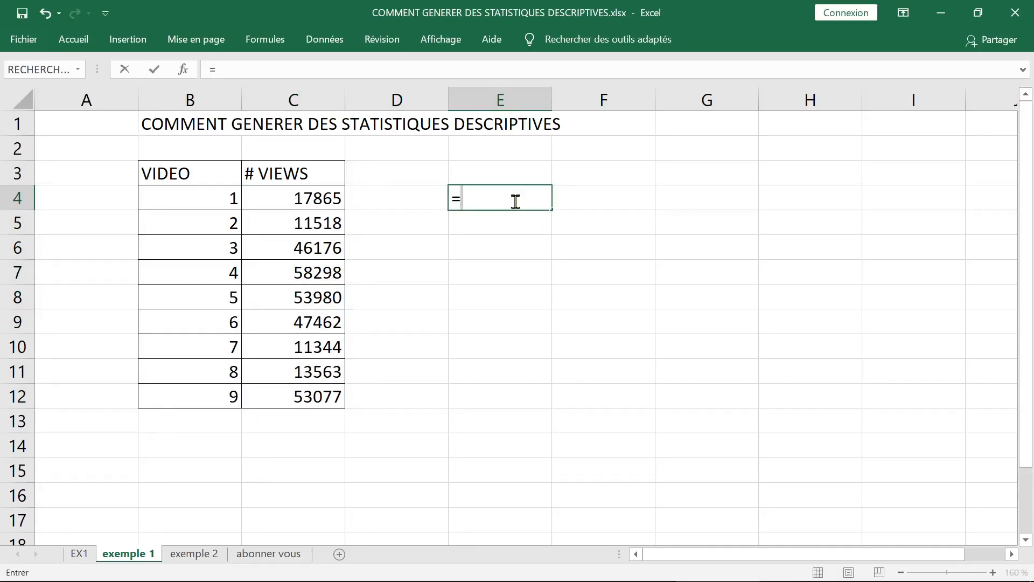
pyautogui.write('moy')
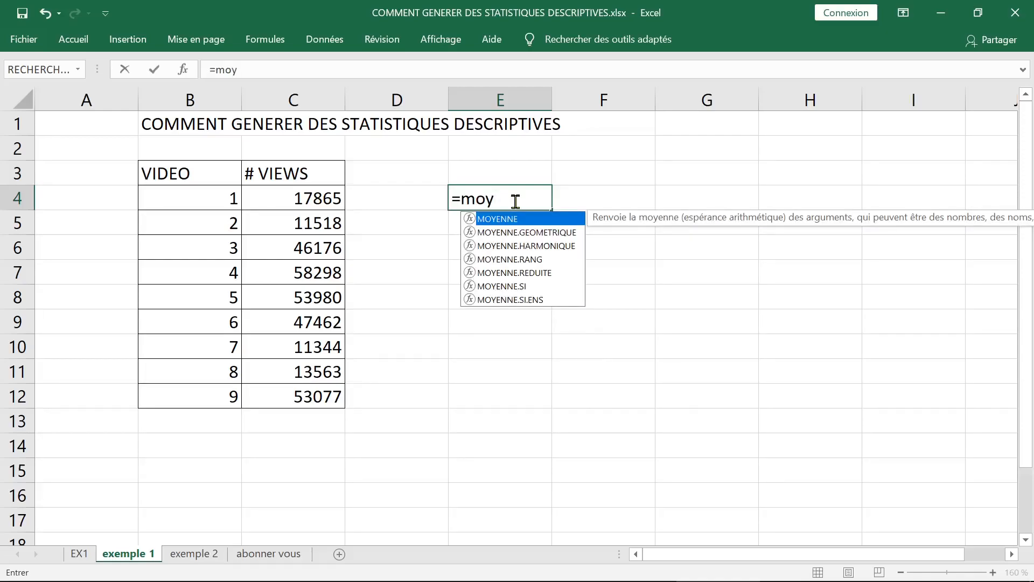
pyautogui.press('Tab')
pyautogui.moveTo(302, 193); pyautogui.dragTo(285, 400)
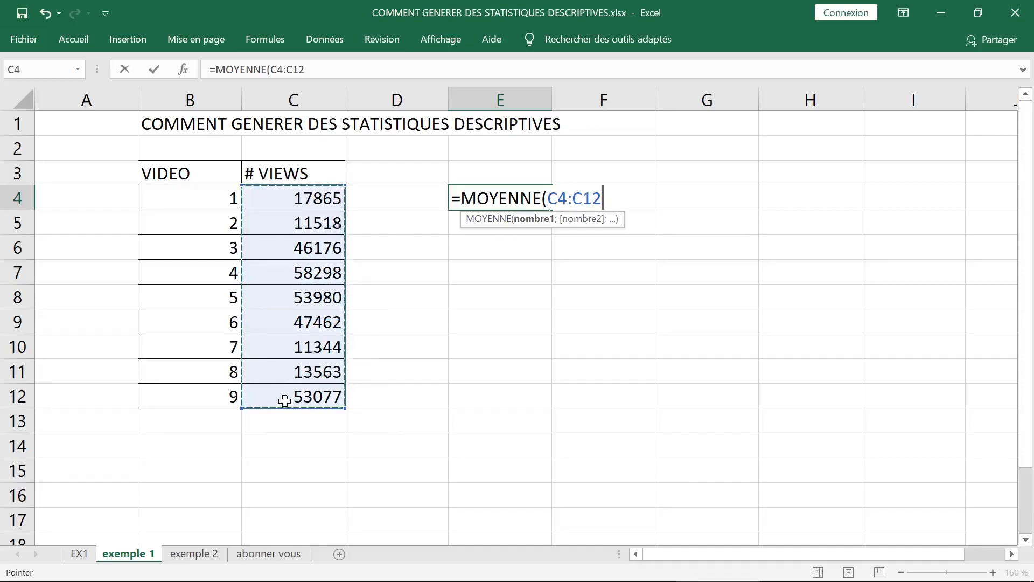
pyautogui.press('Return')
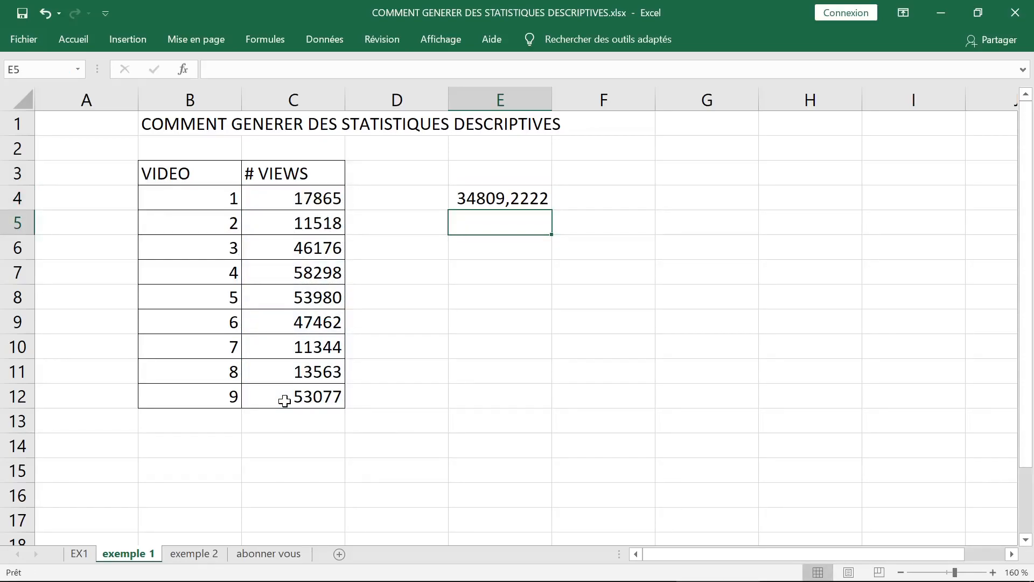
# Calculate the minimum of the view counts in C4:C12 with MIN in cell E5
pyautogui.write('=min')
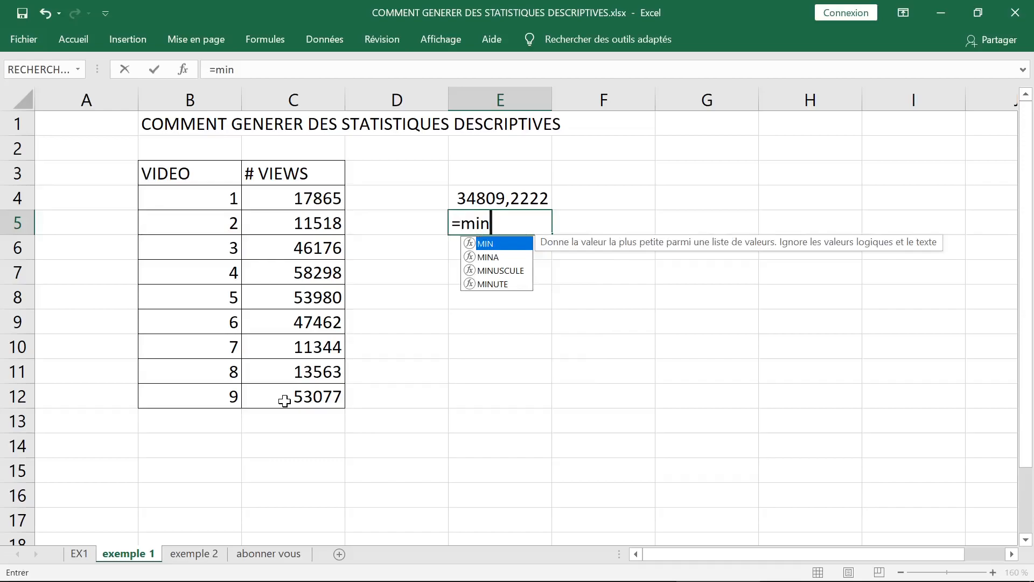
pyautogui.press('Tab')
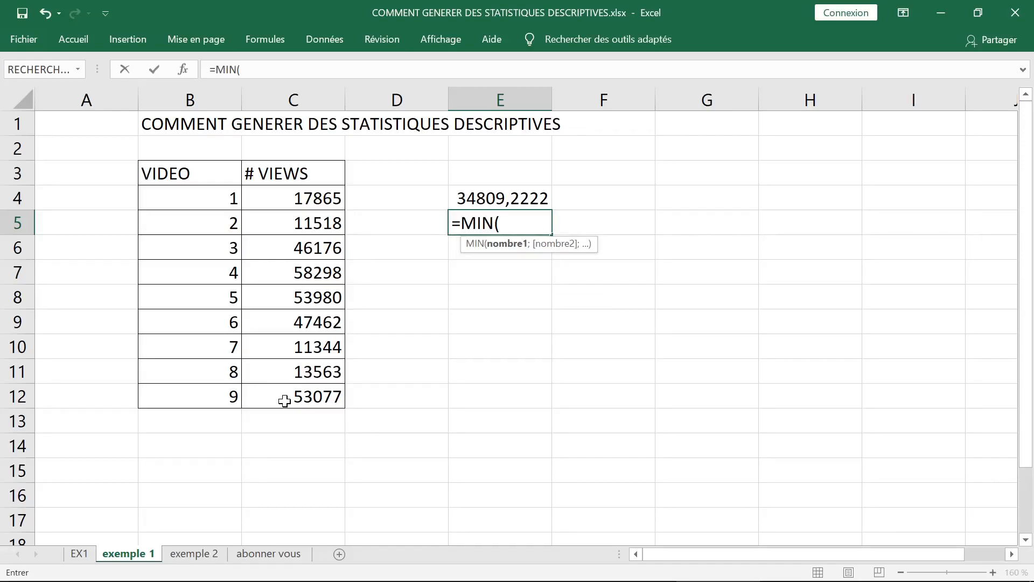
pyautogui.moveTo(307, 199); pyautogui.dragTo(297, 393)
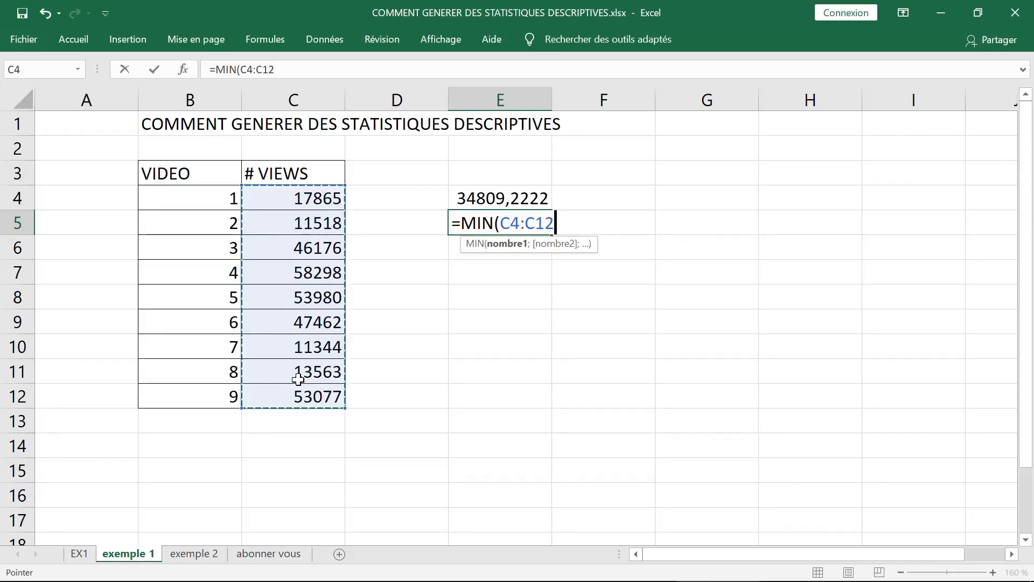
pyautogui.press('Return')
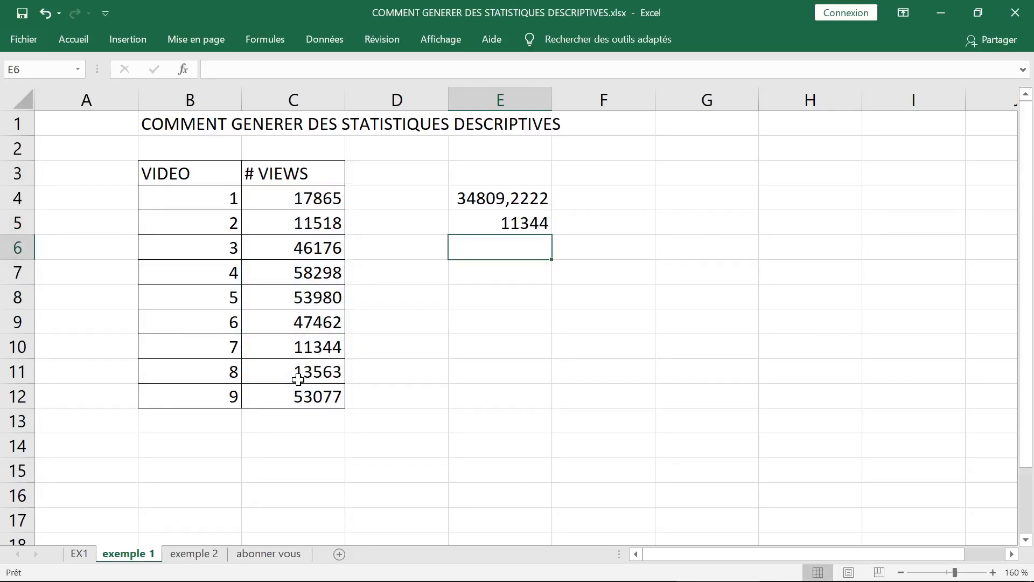
# Clear the average and minimum formulas from cells E4:E6
pyautogui.click(501, 224)
pyautogui.click(499, 253)
pyautogui.moveTo(500, 198); pyautogui.dragTo(492, 250)
pyautogui.press('Delete')
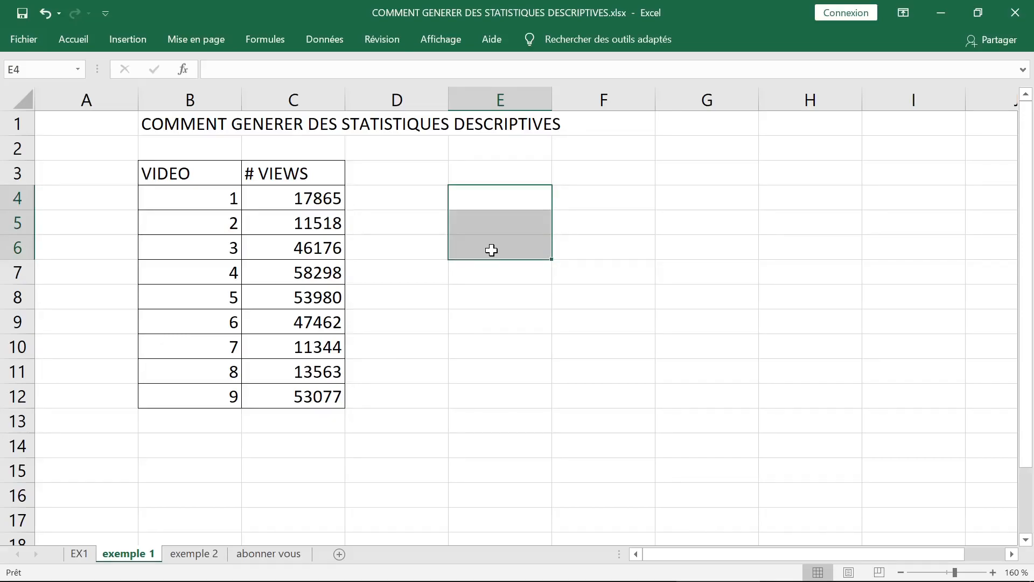
pyautogui.click(462, 289)
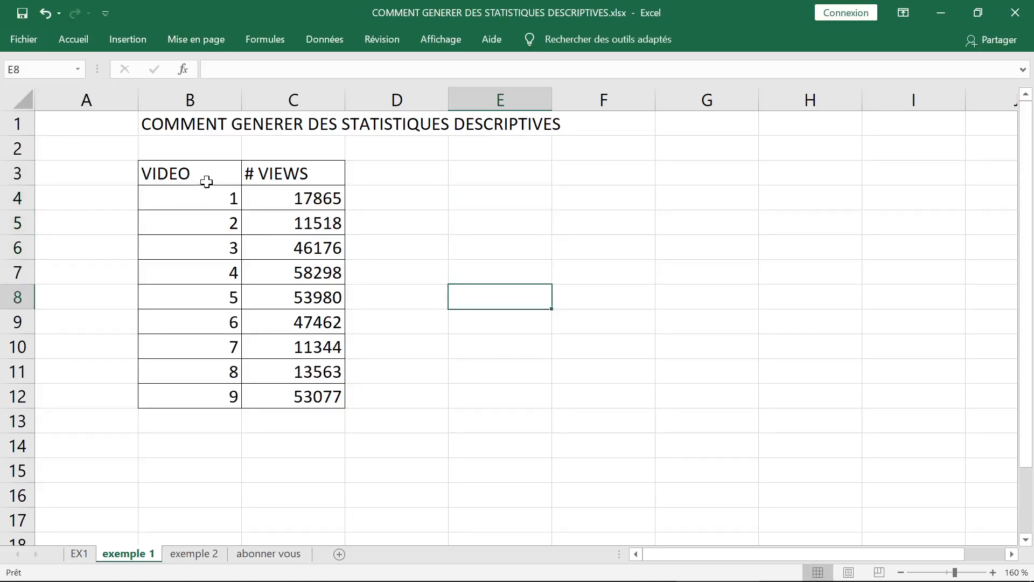
# Make the VIDEO and # VIEWS headers in B3:C3 bold
pyautogui.moveTo(178, 176); pyautogui.dragTo(300, 175)
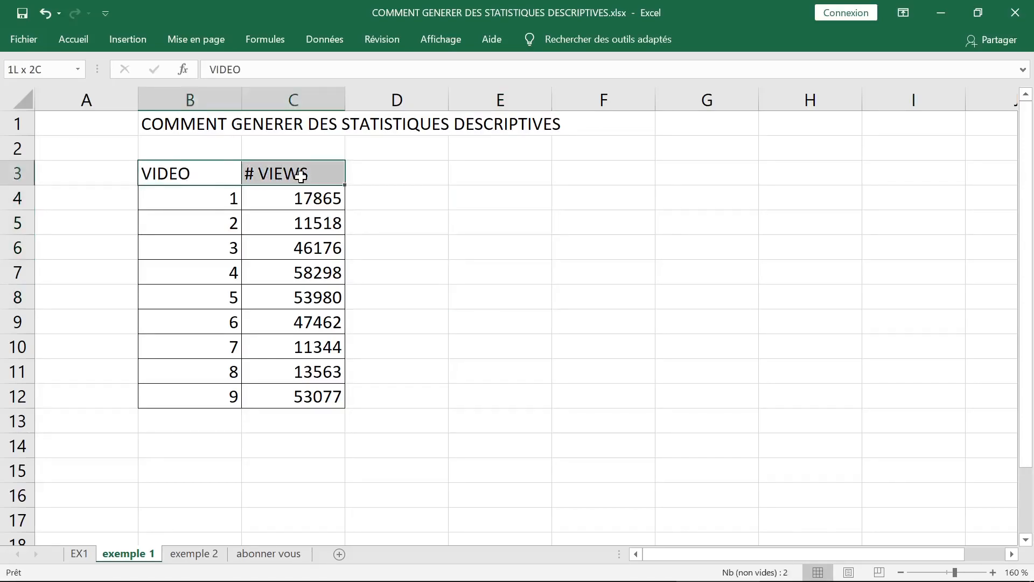
pyautogui.click(66, 39)
pyautogui.click(92, 102)
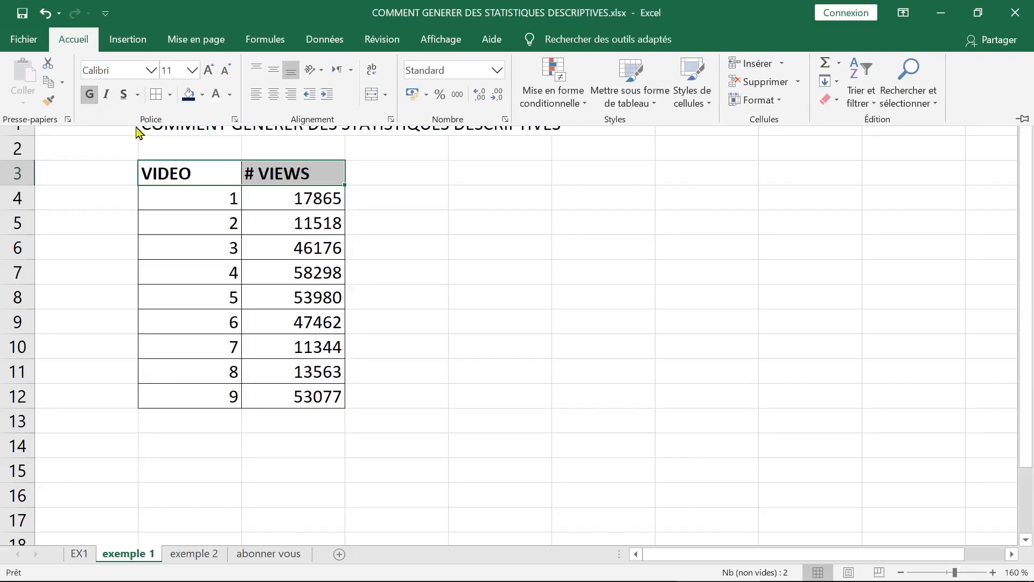
pyautogui.click(215, 204)
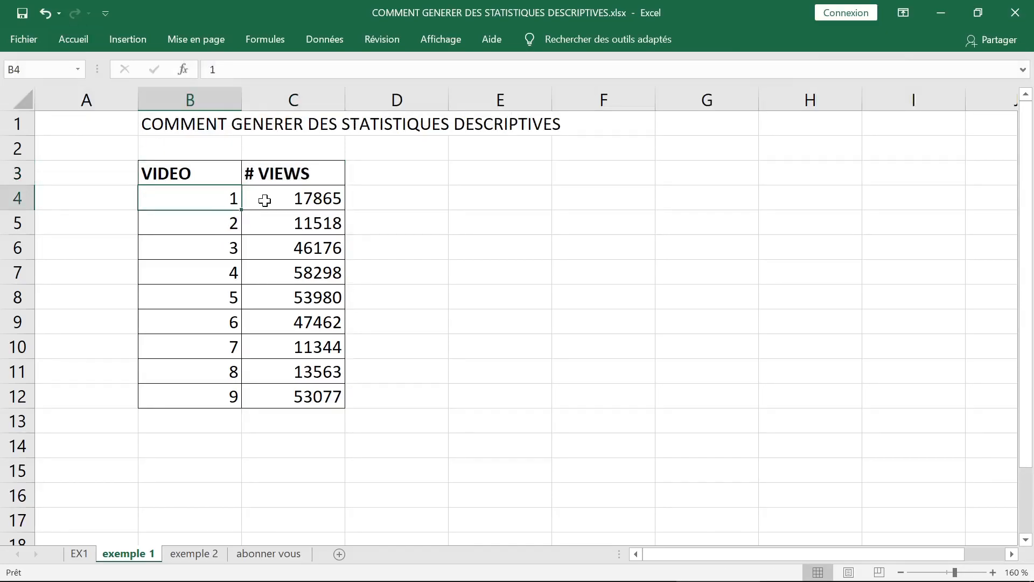
pyautogui.click(333, 46)
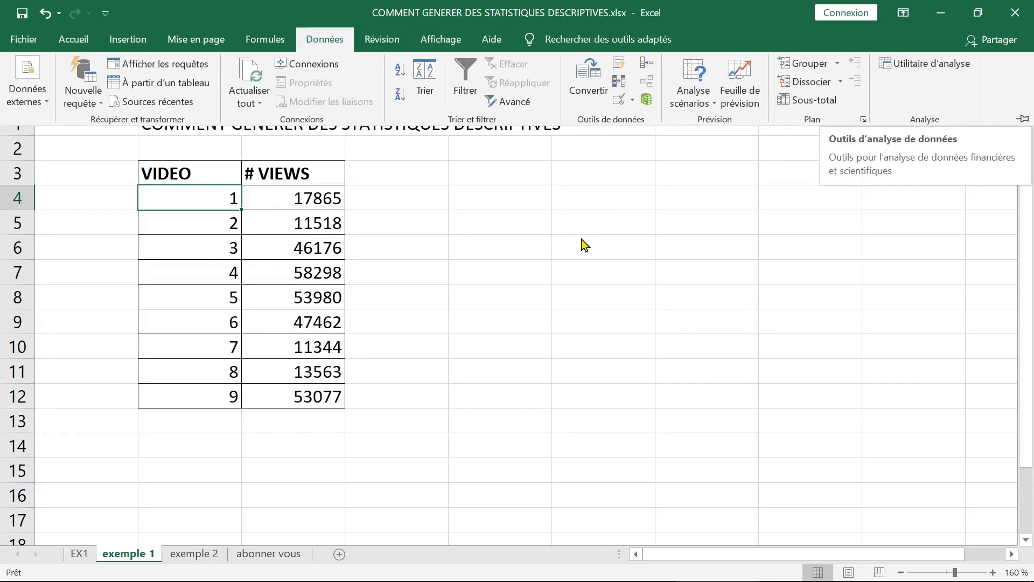
pyautogui.click(551, 234)
pyautogui.click(606, 217)
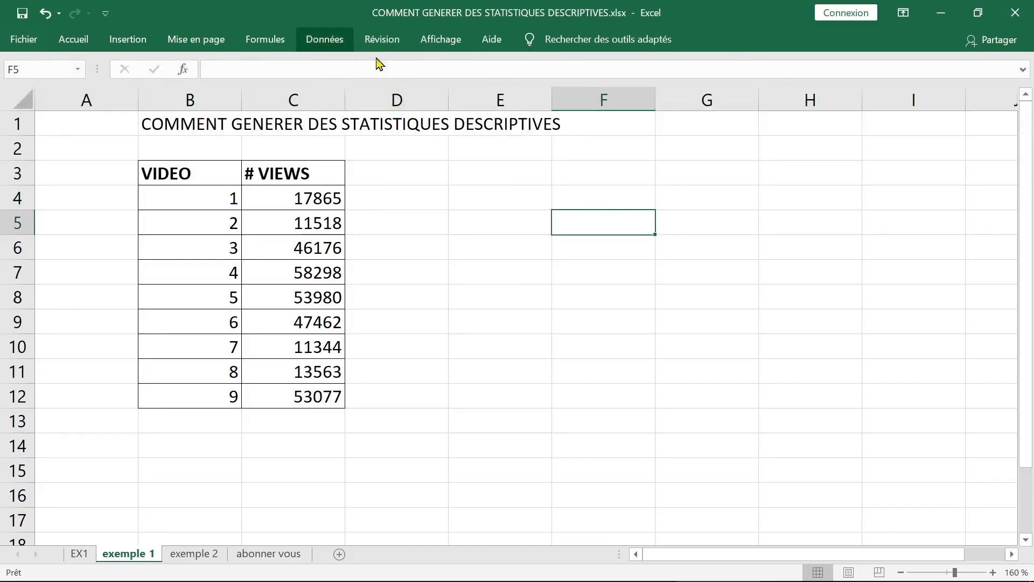
pyautogui.click(607, 144)
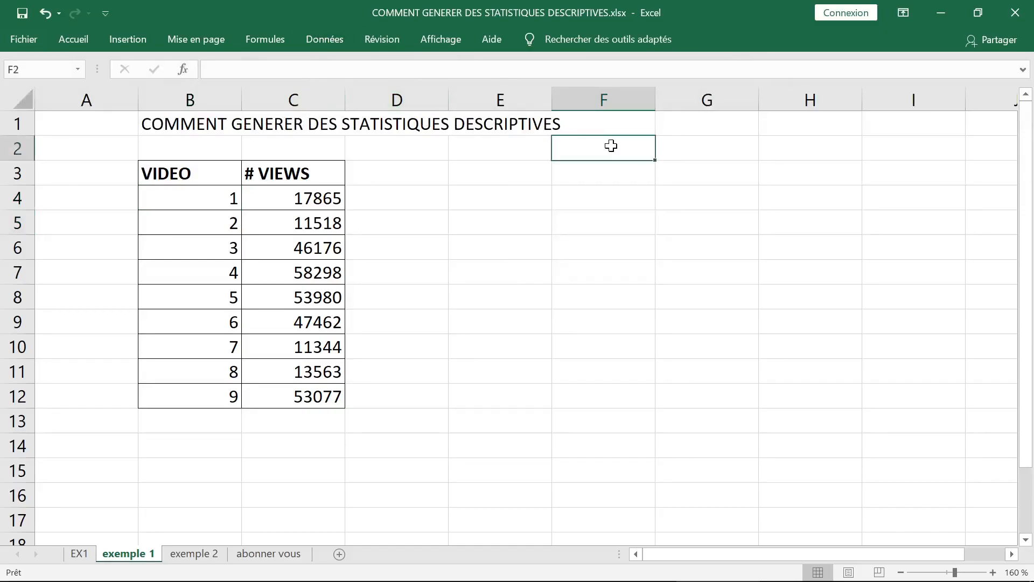
# Start the Statistiques descriptives tool from the Utilitaire d'analyse, keeping the data commands permanently displayed
pyautogui.click(310, 40)
pyautogui.doubleClick(309, 40)
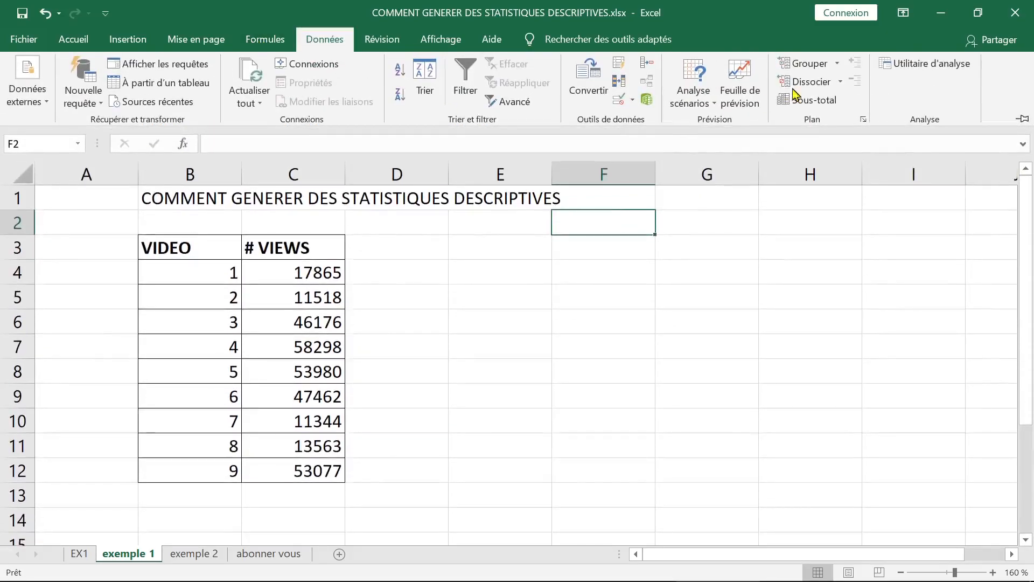
pyautogui.click(914, 76)
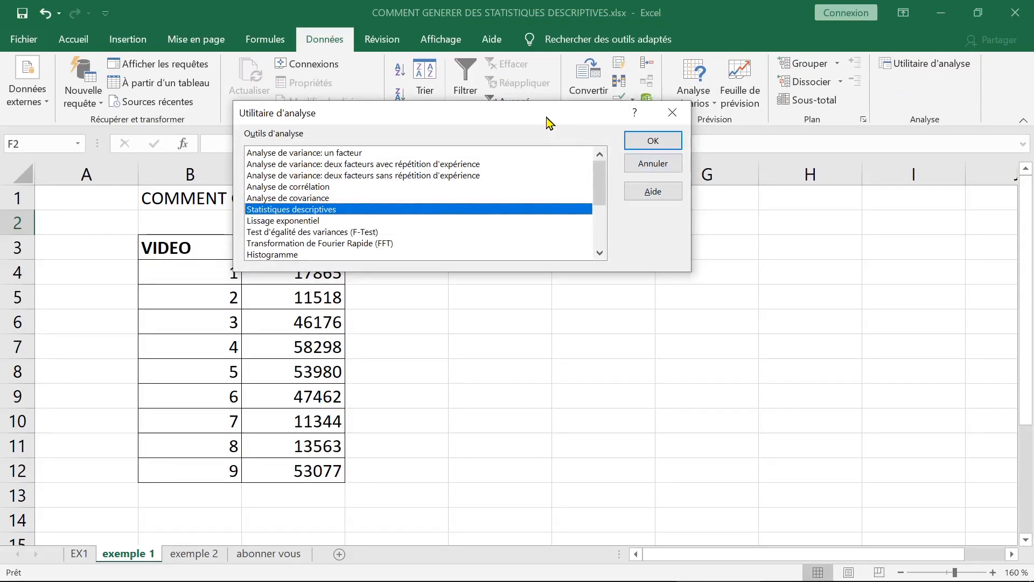
pyautogui.moveTo(546, 122); pyautogui.dragTo(530, 114)
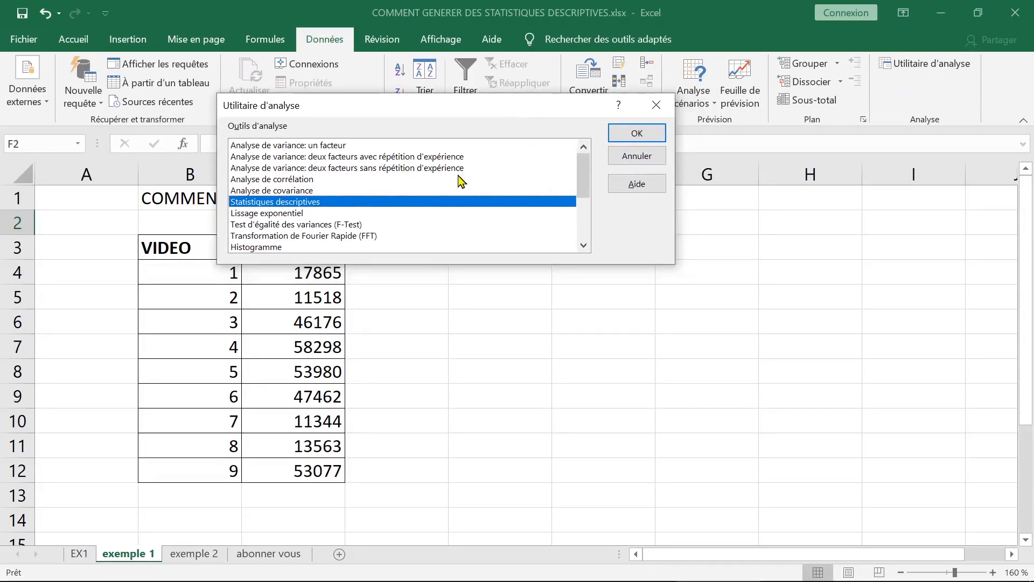
pyautogui.moveTo(584, 185); pyautogui.dragTo(582, 197)
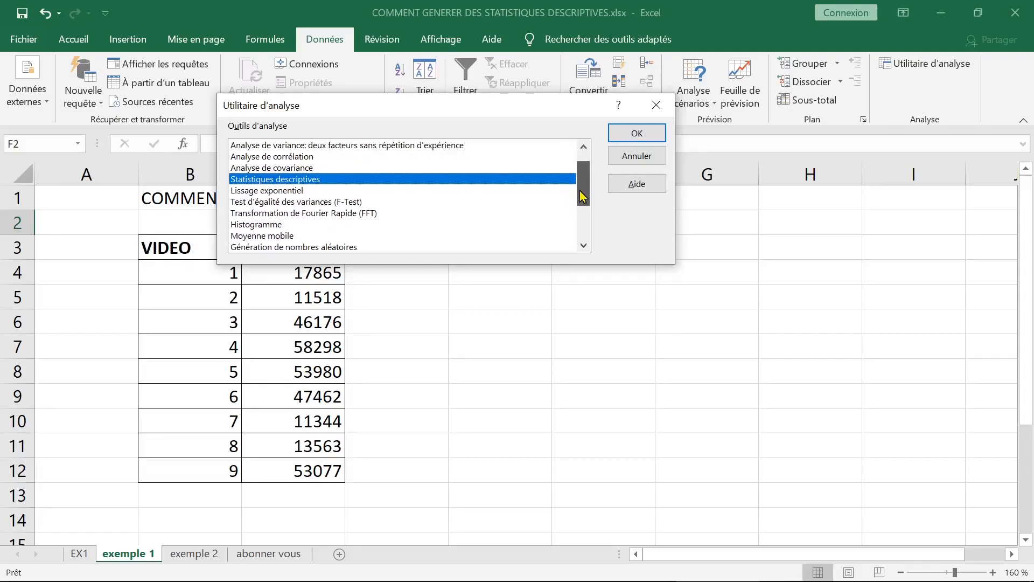
pyautogui.moveTo(387, 111); pyautogui.dragTo(459, 94)
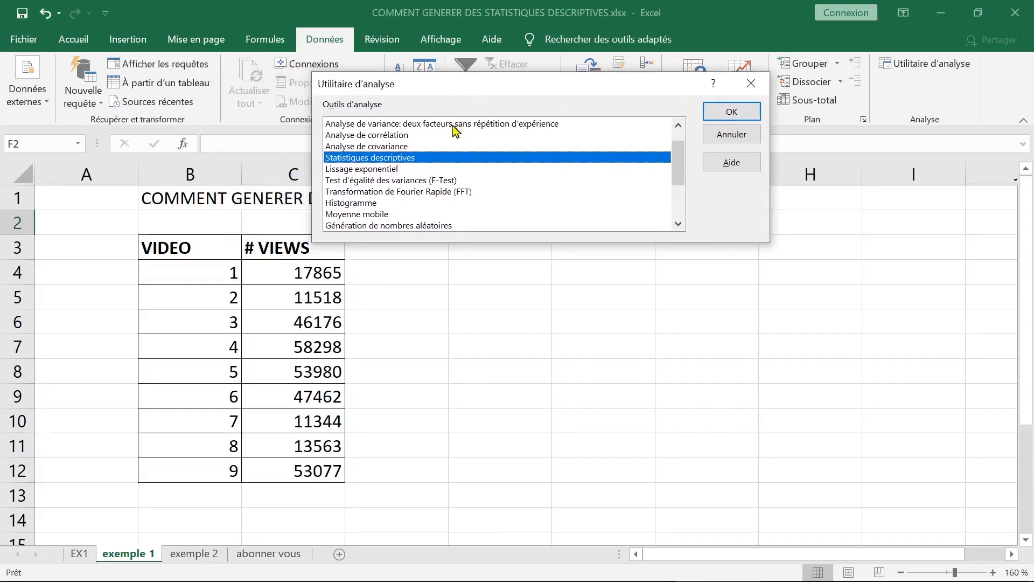
pyautogui.click(712, 114)
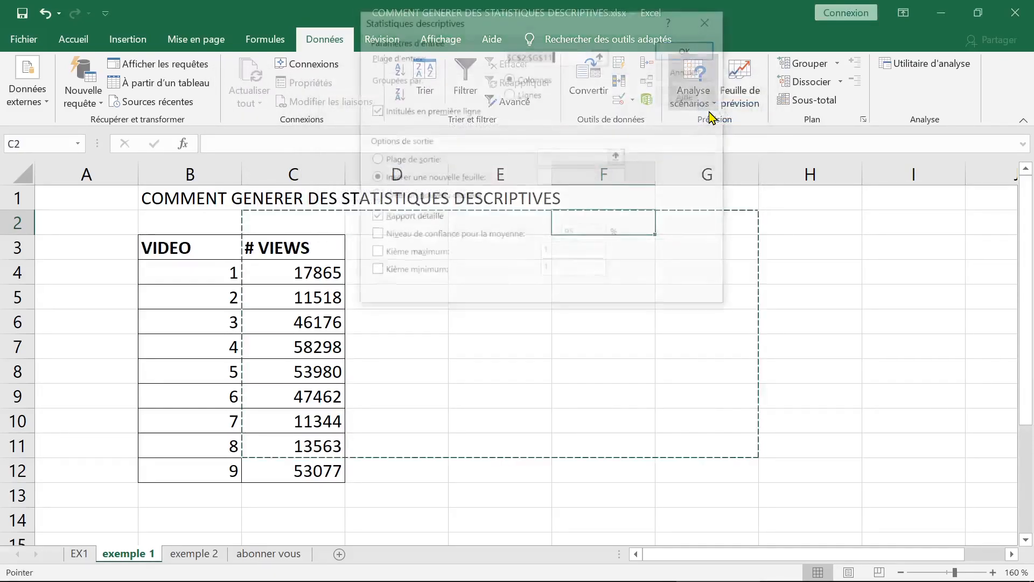
# Set the input range to $B$3:$C$12, header row included, with Intitulés en première ligne enabled
pyautogui.moveTo(598, 26); pyautogui.dragTo(649, 101)
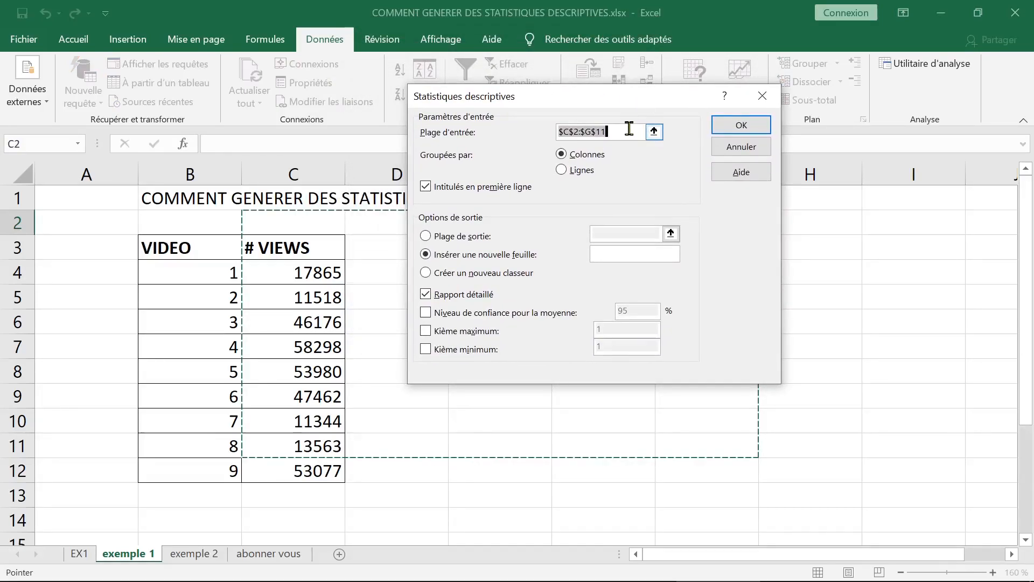
pyautogui.click(653, 136)
pyautogui.click(182, 248)
pyautogui.moveTo(182, 248); pyautogui.dragTo(292, 459)
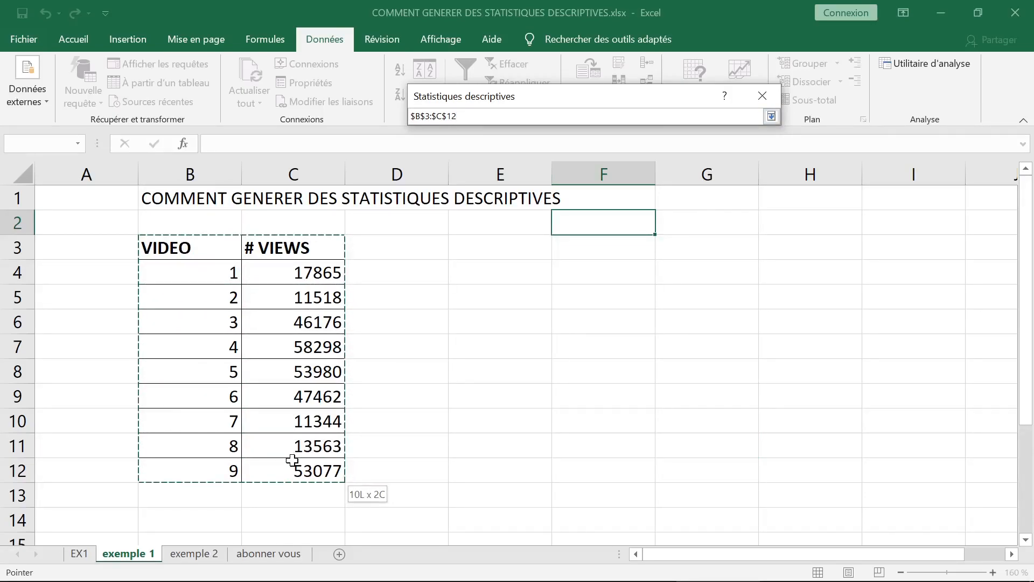
pyautogui.moveTo(292, 464); pyautogui.dragTo(292, 466)
pyautogui.click(771, 116)
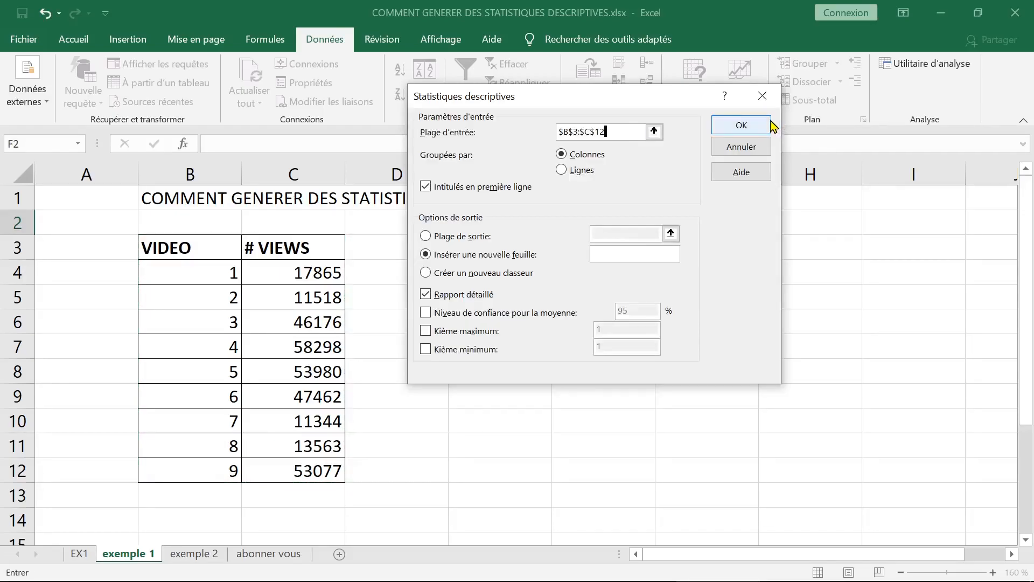
pyautogui.click(427, 188)
pyautogui.click(427, 188)
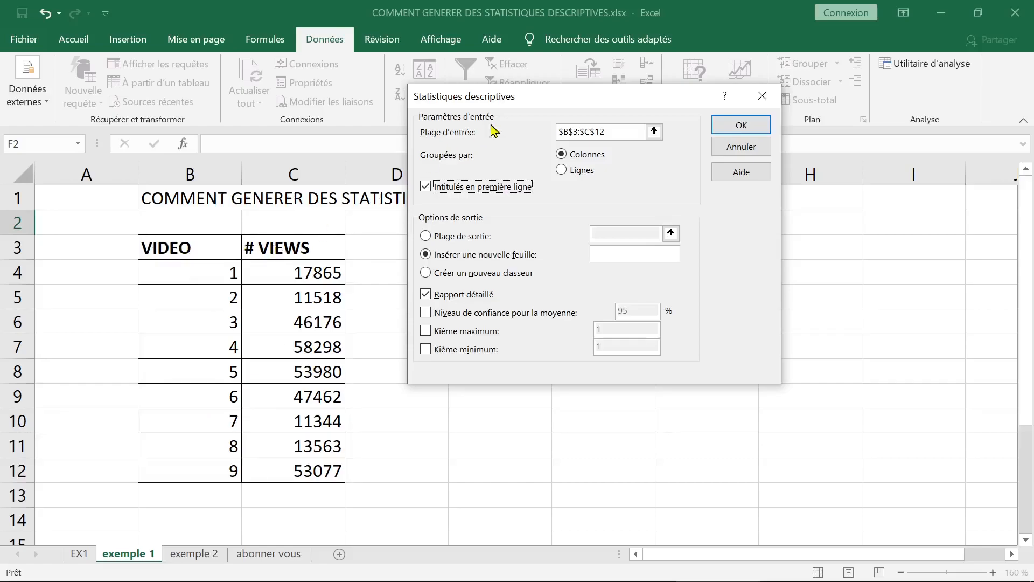
# Generate the statistics with Rapport détaillé enabled and the output range set to $F$2 on the current sheet
pyautogui.moveTo(534, 99); pyautogui.dragTo(436, 16)
pyautogui.click(327, 213)
pyautogui.click(328, 213)
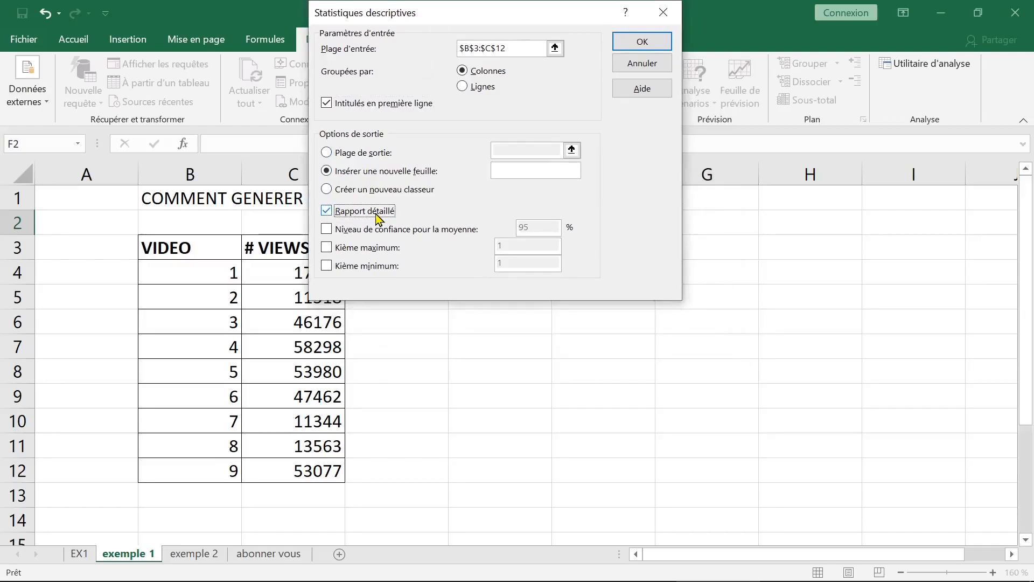
pyautogui.click(340, 156)
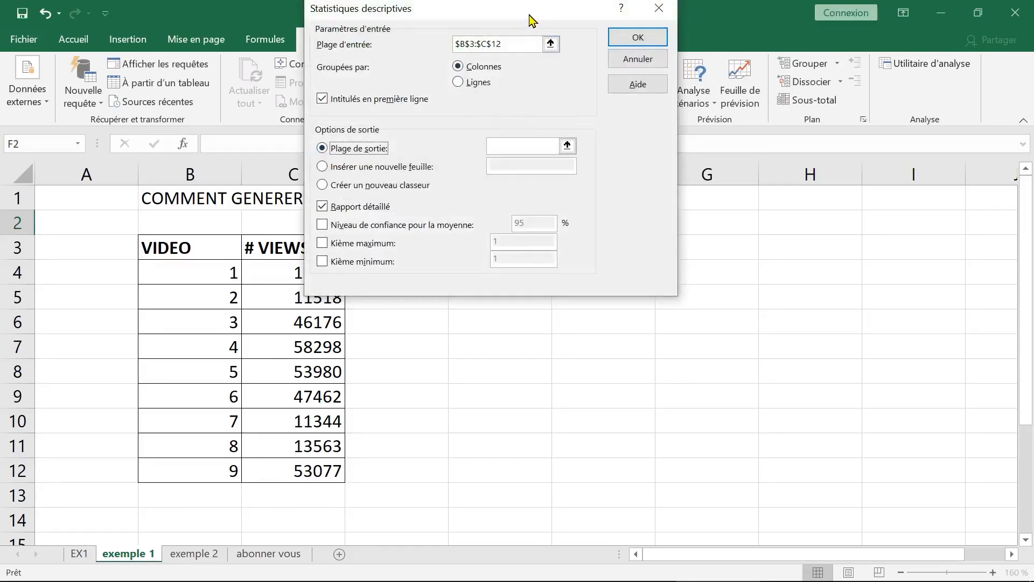
pyautogui.moveTo(530, 17); pyautogui.dragTo(328, 90)
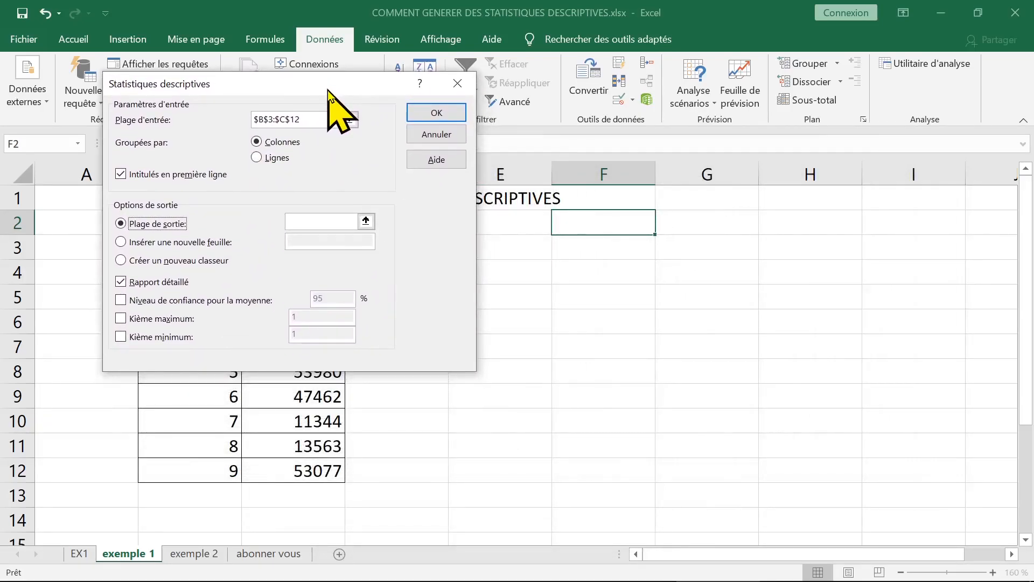
pyautogui.click(323, 222)
pyautogui.click(577, 221)
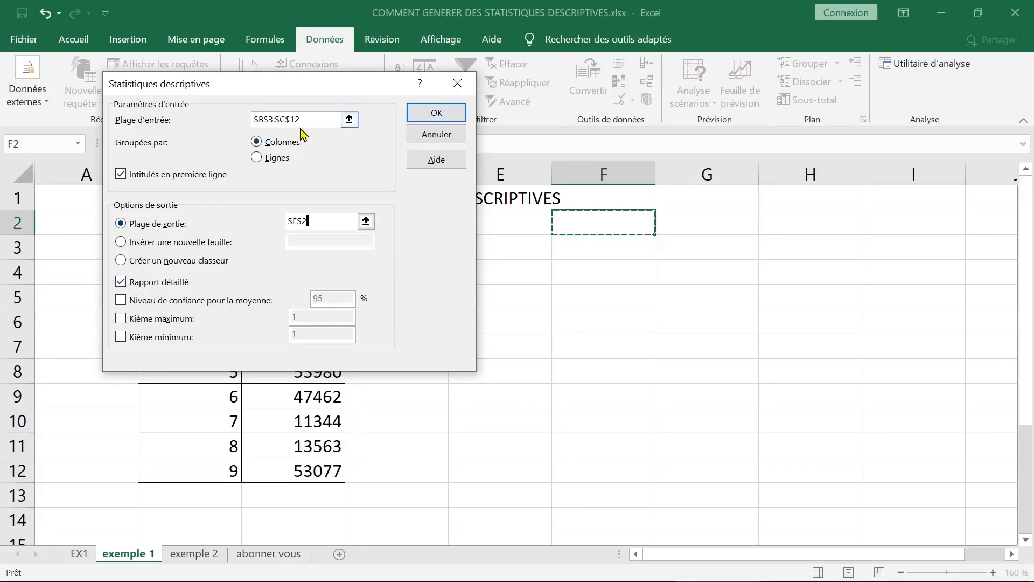
pyautogui.moveTo(286, 89); pyautogui.dragTo(467, 87)
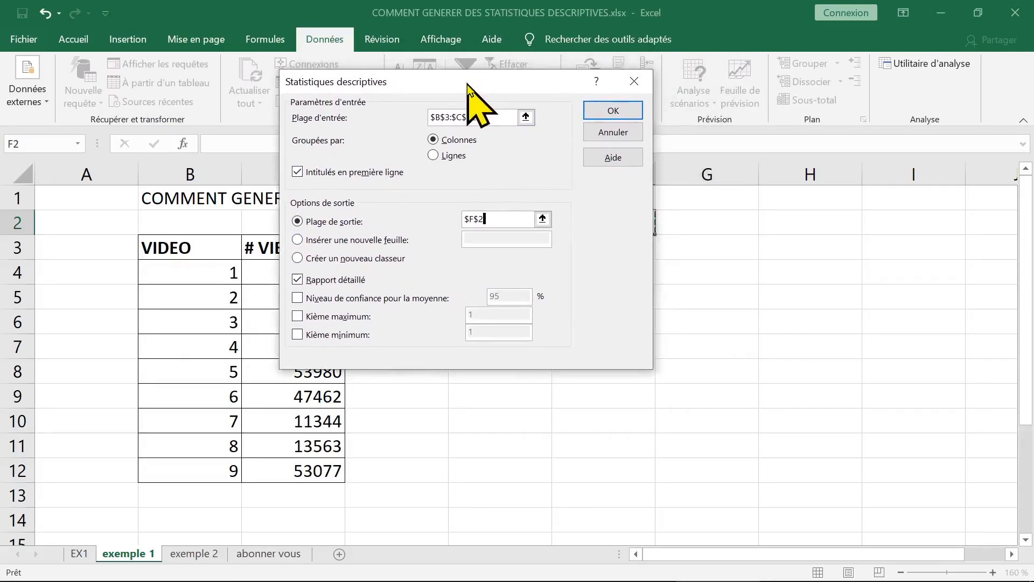
pyautogui.click(611, 116)
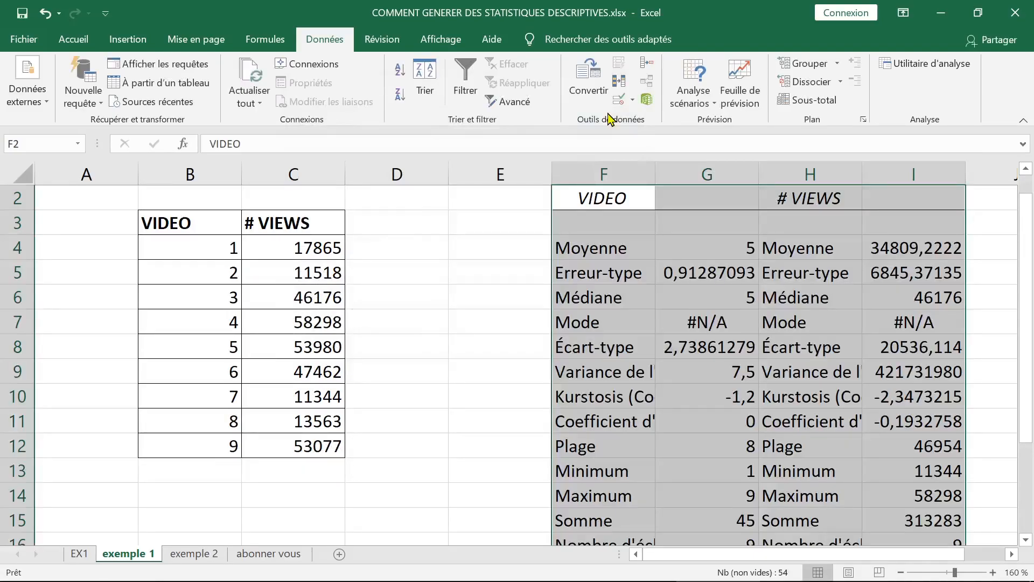
# Collapse the ribbon and review the VIDEO statistics in F2:G16 against the video numbers in B4:B12
pyautogui.doubleClick(325, 43)
pyautogui.click(627, 200)
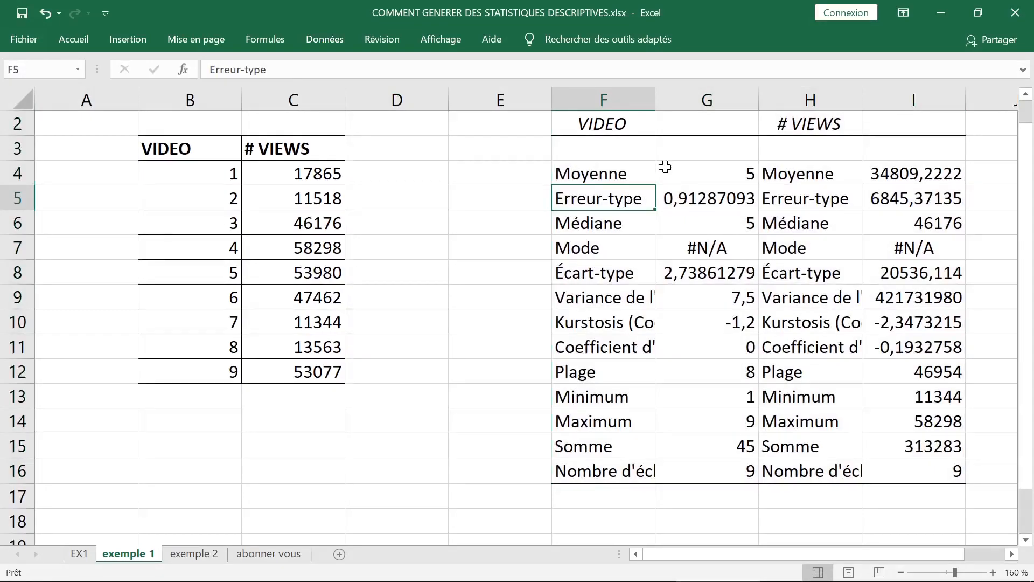
pyautogui.click(593, 123)
pyautogui.moveTo(659, 138); pyautogui.dragTo(703, 465)
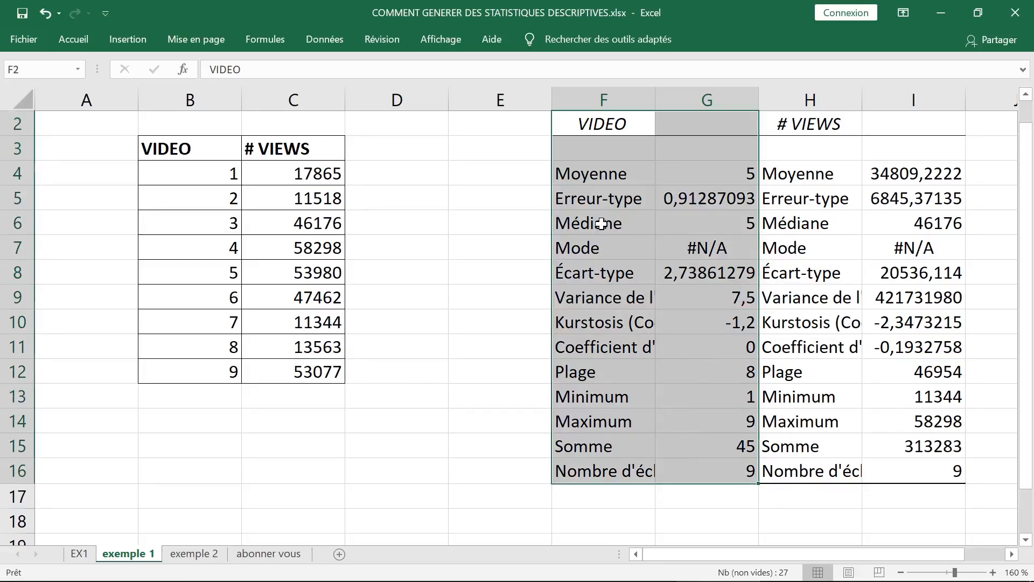
pyautogui.click(602, 223)
pyautogui.click(180, 163)
pyautogui.moveTo(179, 163); pyautogui.dragTo(180, 362)
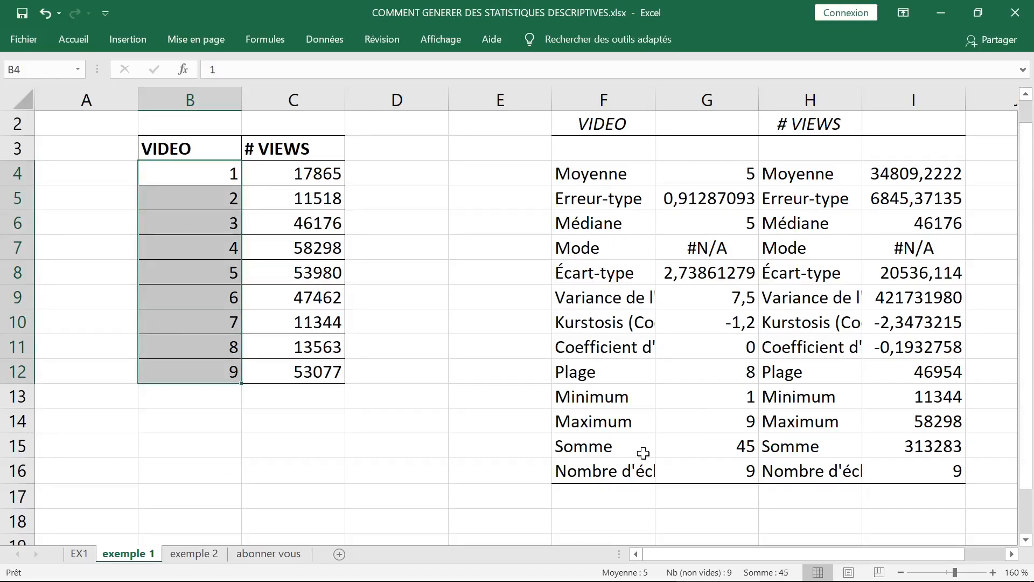
pyautogui.click(598, 477)
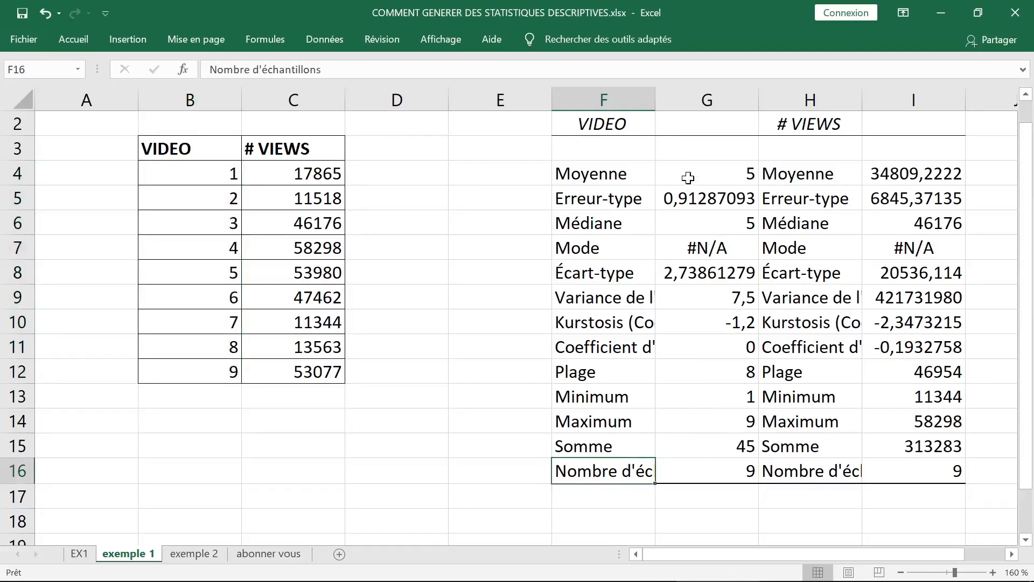
# Autofit column F so the statistic labels show in full, and inspect the report across to column I
pyautogui.doubleClick(654, 100)
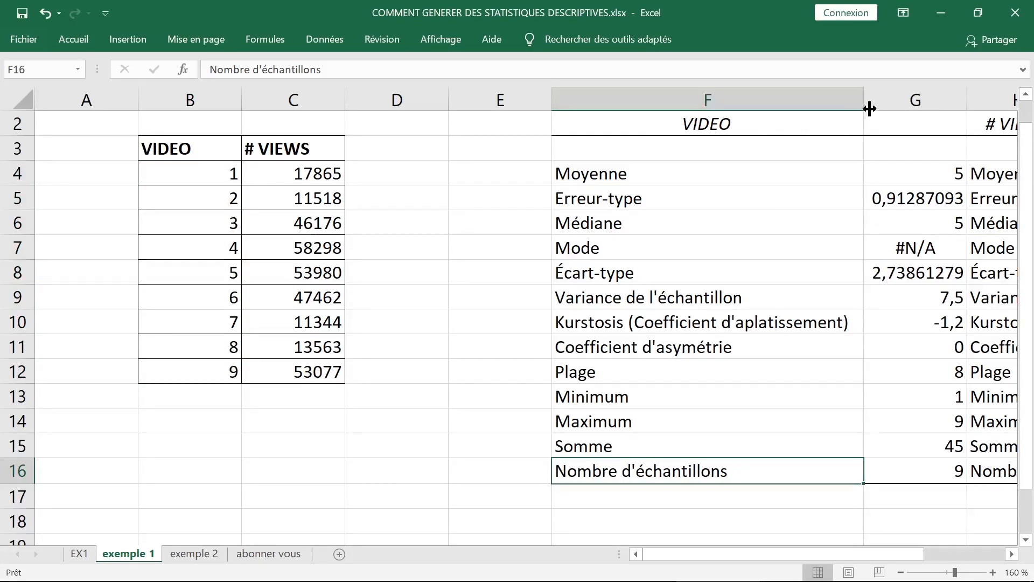
pyautogui.click(750, 216)
pyautogui.press('Right')
pyautogui.press('Right')
pyautogui.press('Right')
pyautogui.press('Right')
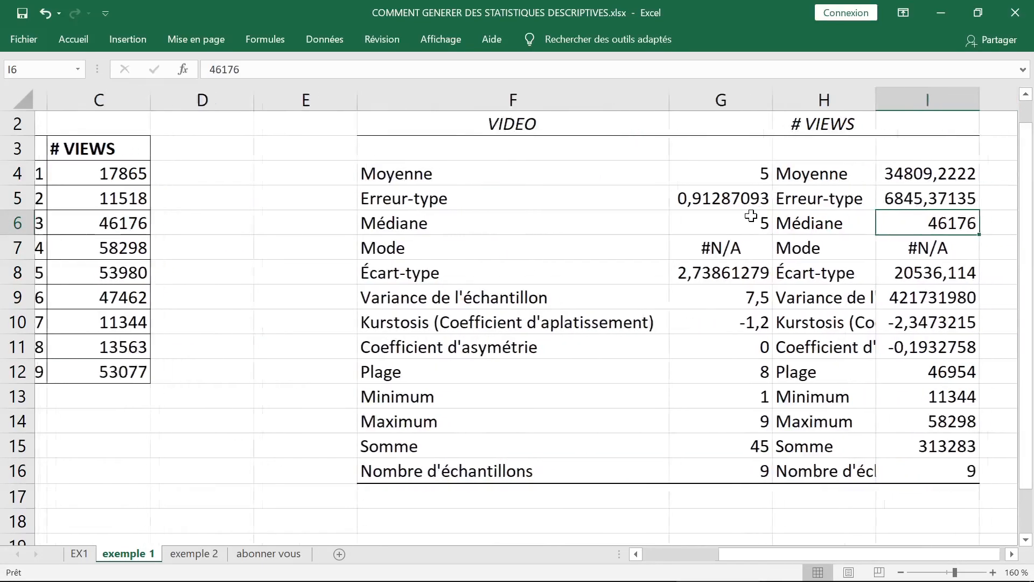
# Clear the contents of the VIDEO statistics block in F2:G16
pyautogui.click(595, 471)
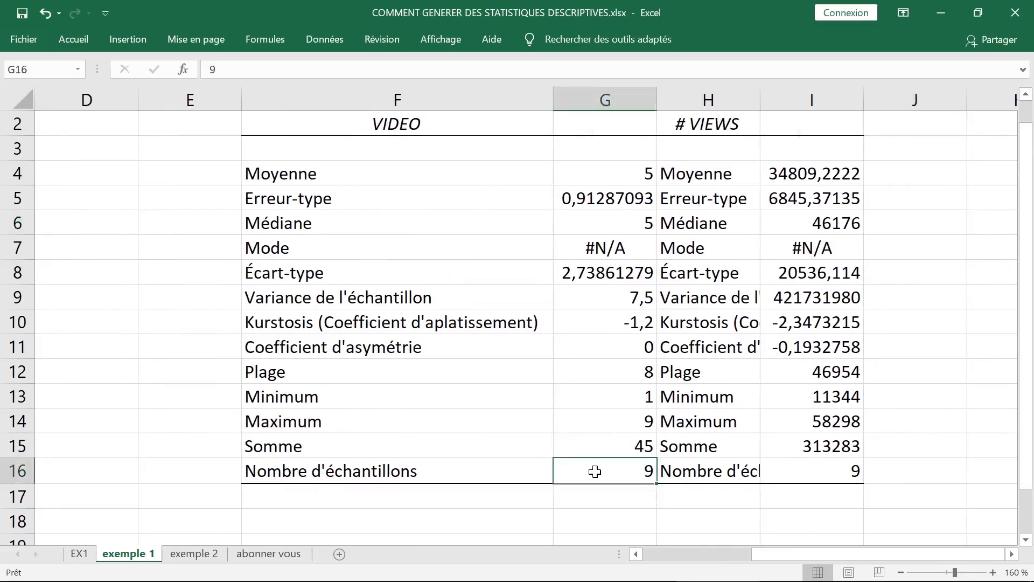
pyautogui.moveTo(289, 132); pyautogui.dragTo(576, 469)
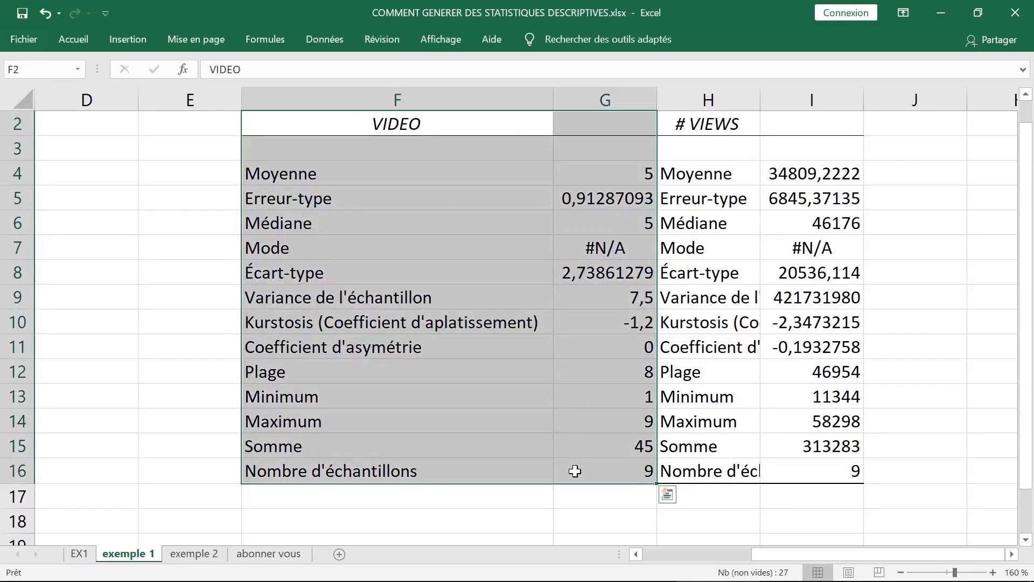
pyautogui.press('Delete')
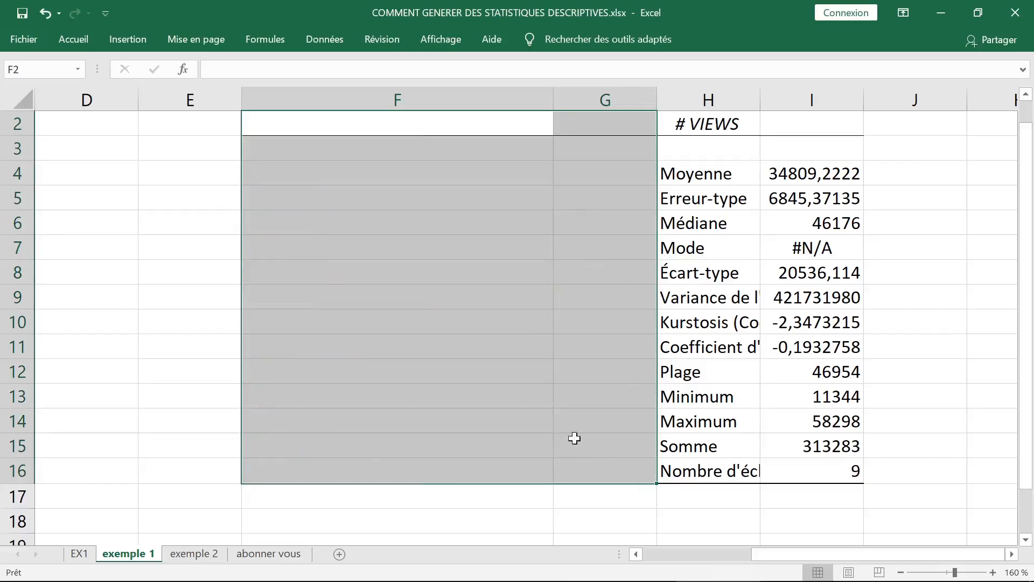
# Examine the # VIEWS statistics from Moyenne down to Coefficient d'asymétrie in columns H and I
pyautogui.click(742, 119)
pyautogui.click(726, 173)
pyautogui.click(829, 173)
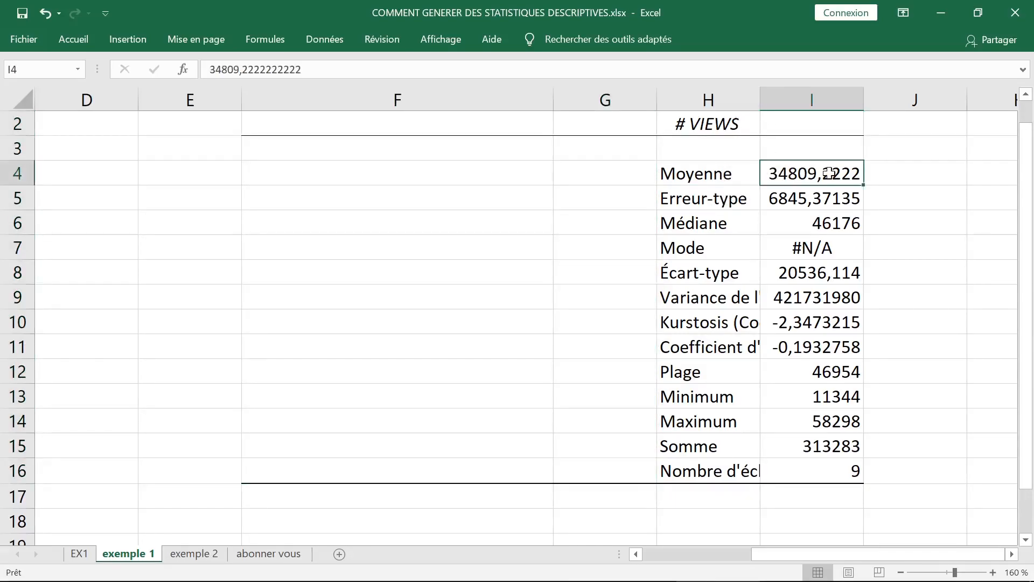
pyautogui.click(729, 195)
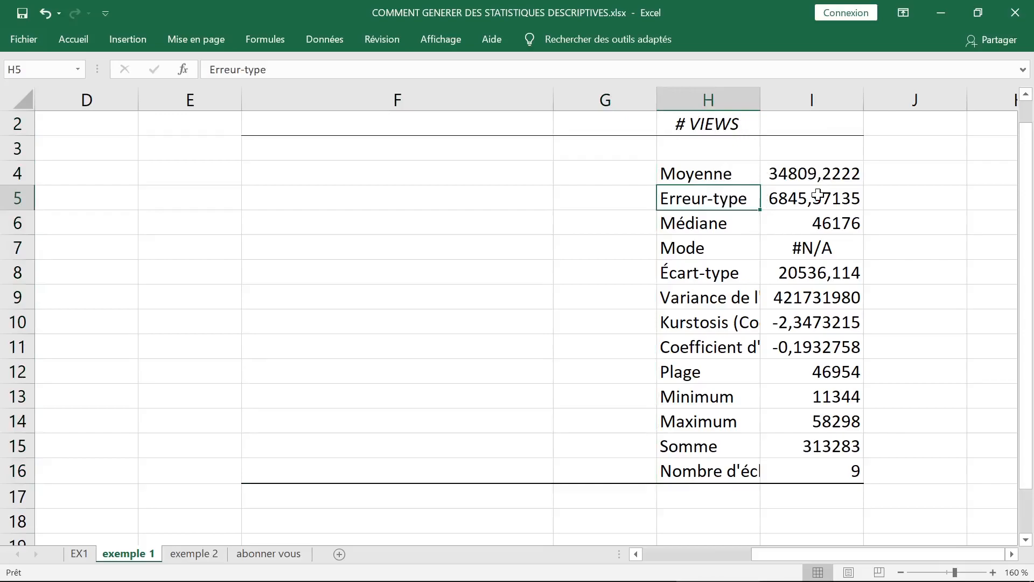
pyautogui.click(742, 216)
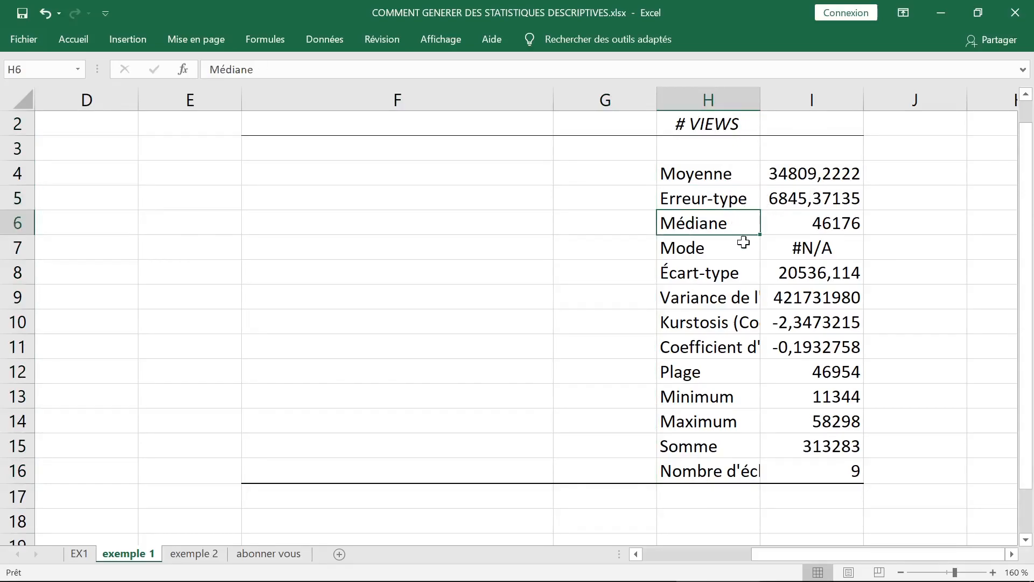
pyautogui.click(735, 248)
pyautogui.click(750, 273)
pyautogui.click(752, 296)
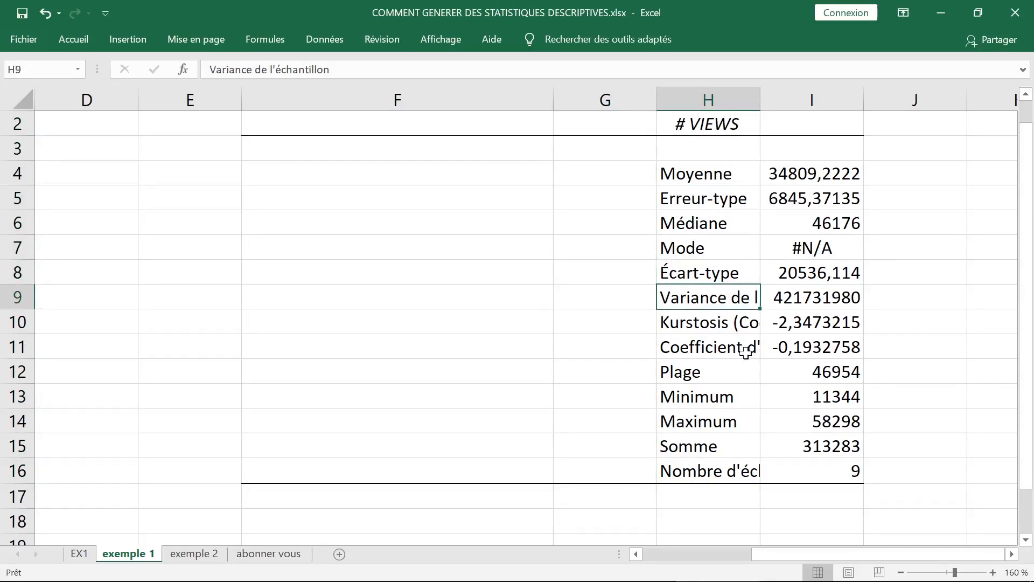
pyautogui.click(748, 348)
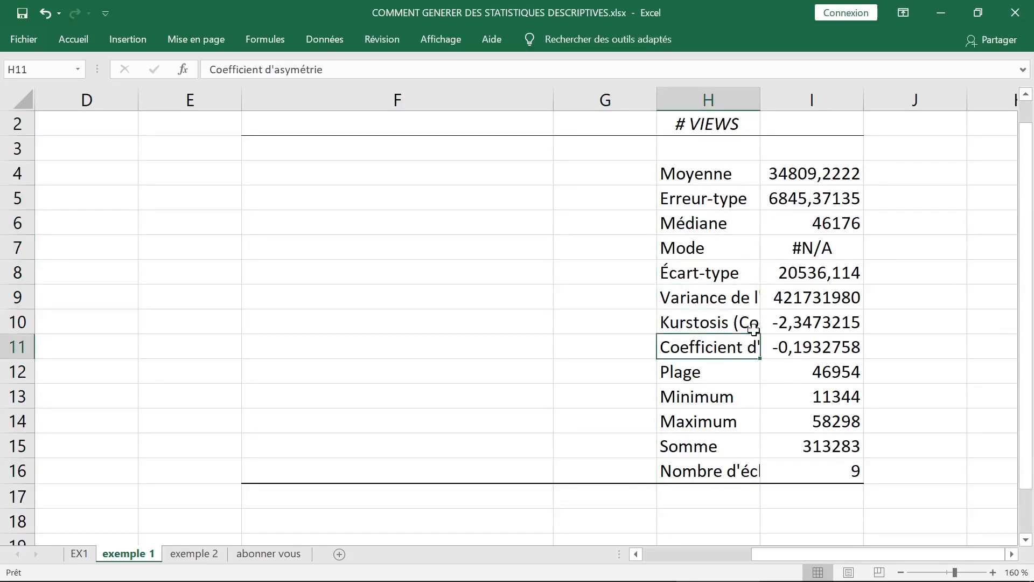
# Autofit column H to its longest label and check the # VIEWS statistics in H4:I16
pyautogui.doubleClick(761, 98)
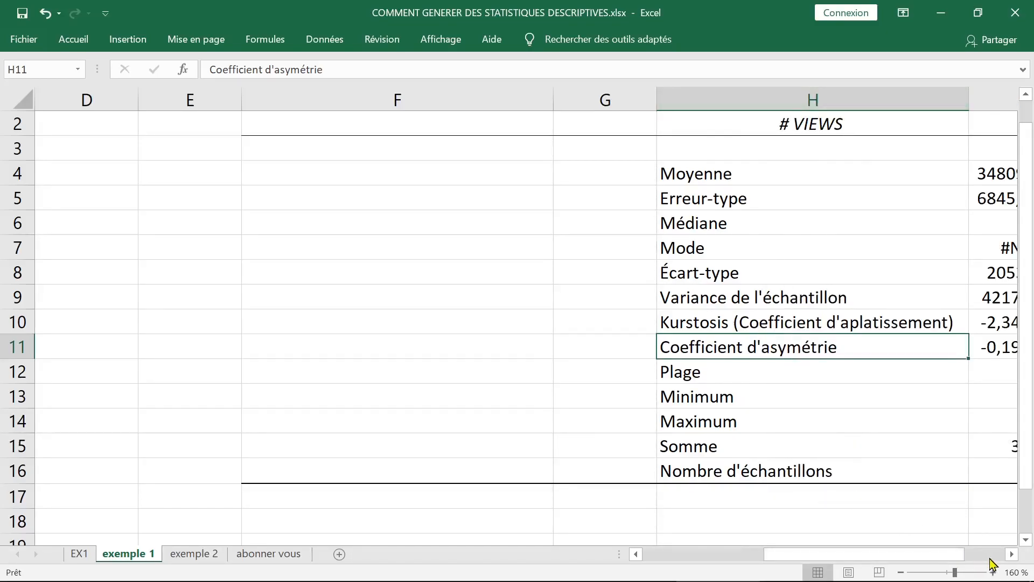
pyautogui.click(1011, 555)
pyautogui.click(1010, 555)
pyautogui.moveTo(623, 173); pyautogui.dragTo(857, 471)
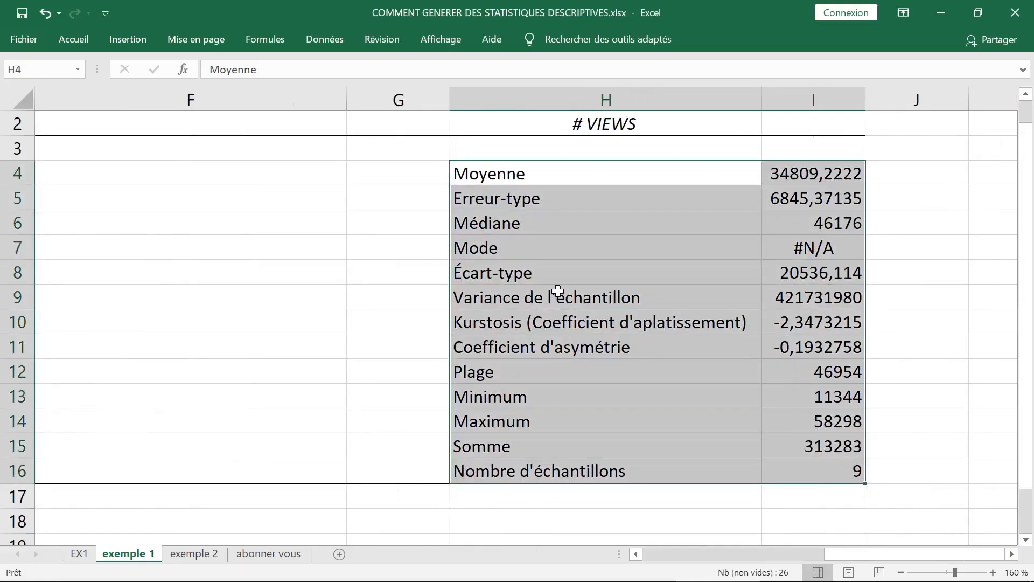
# Delete the emptied column F so the # VIEWS report sits closer to the data table
pyautogui.click(249, 100)
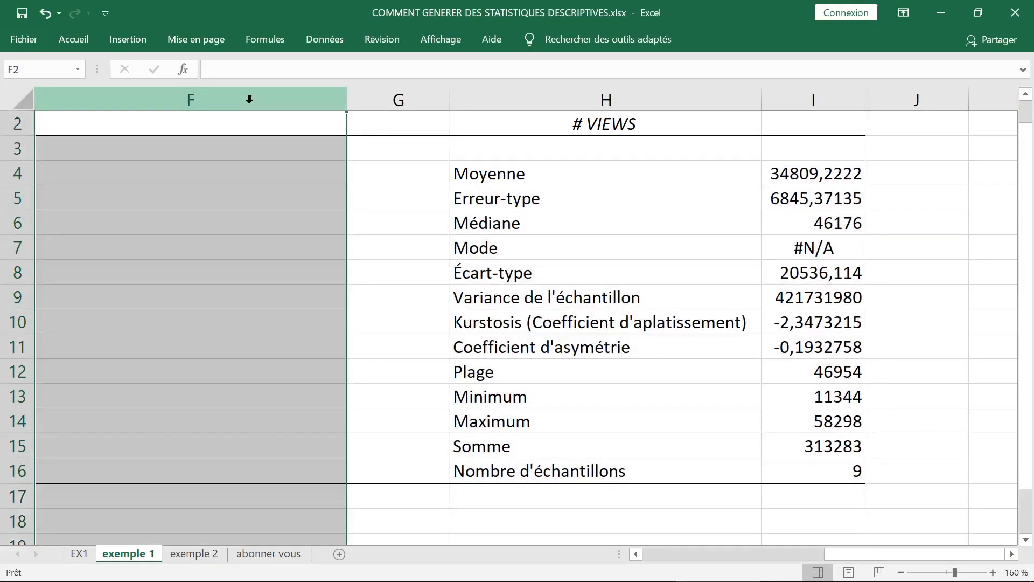
pyautogui.hotkey('ctrl', '-')
pyautogui.click(291, 179)
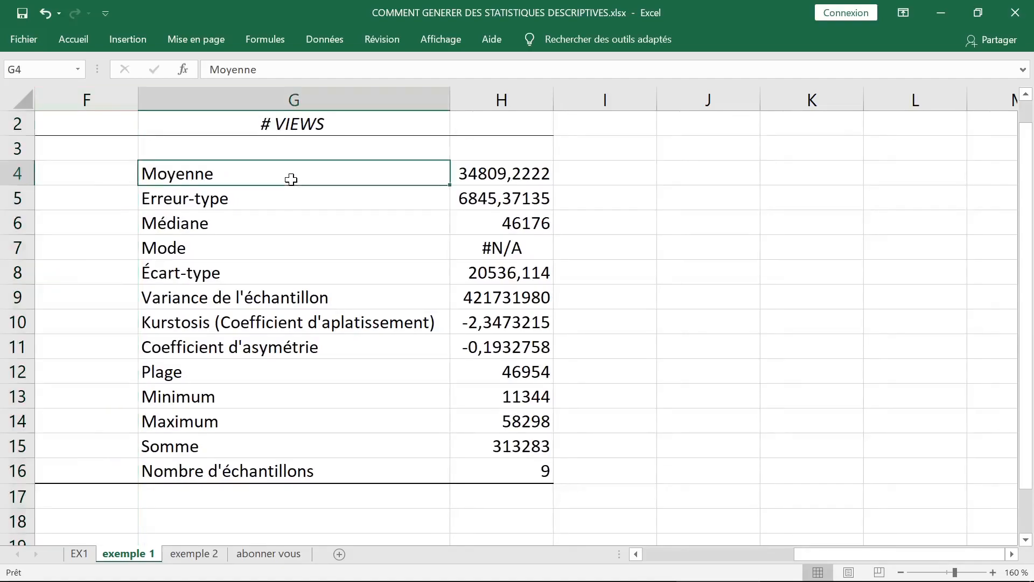
pyautogui.press('Left')
pyautogui.press('Left')
pyautogui.press('Left')
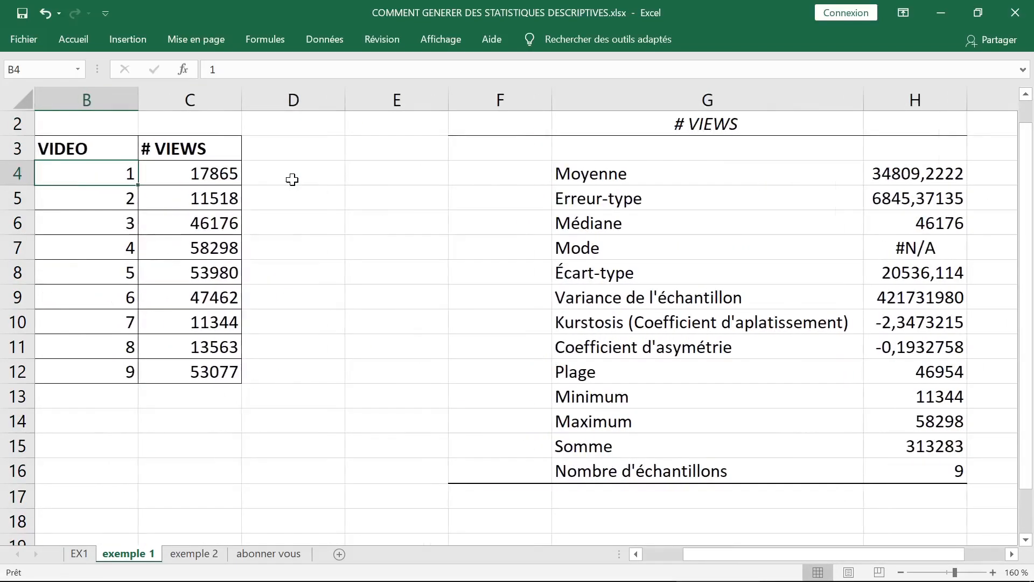
# Narrow the empty columns D and E between the data table and the # VIEWS report
pyautogui.click(393, 98)
pyautogui.moveTo(450, 101); pyautogui.dragTo(285, 103)
pyautogui.click(334, 100)
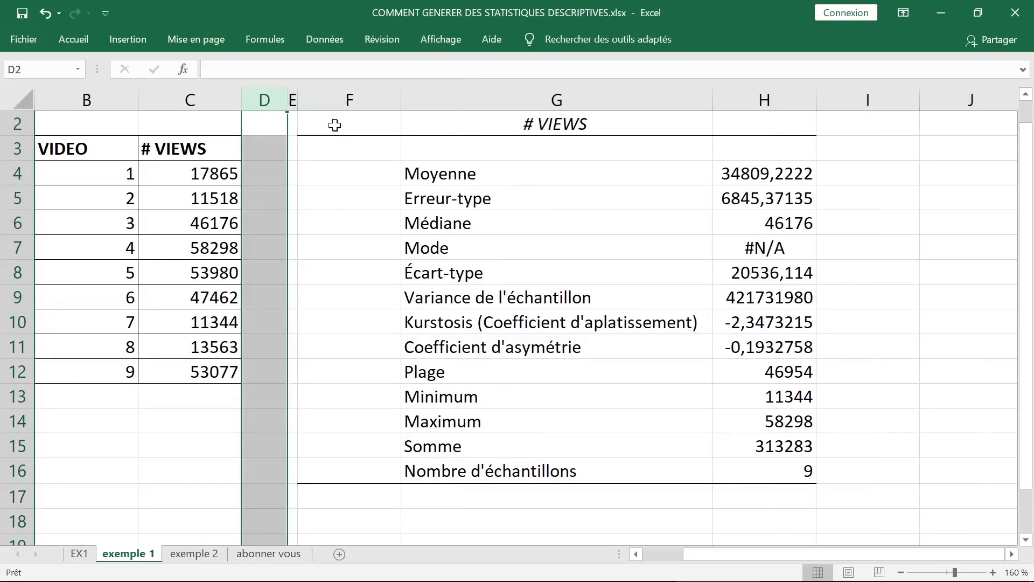
pyautogui.click(267, 208)
# Compare the data in B4:C12 with the report's Minimum, Maximum and Nombre d'échantillons, and check where the Utilitaire d'analyse command is located
pyautogui.moveTo(115, 182); pyautogui.dragTo(215, 369)
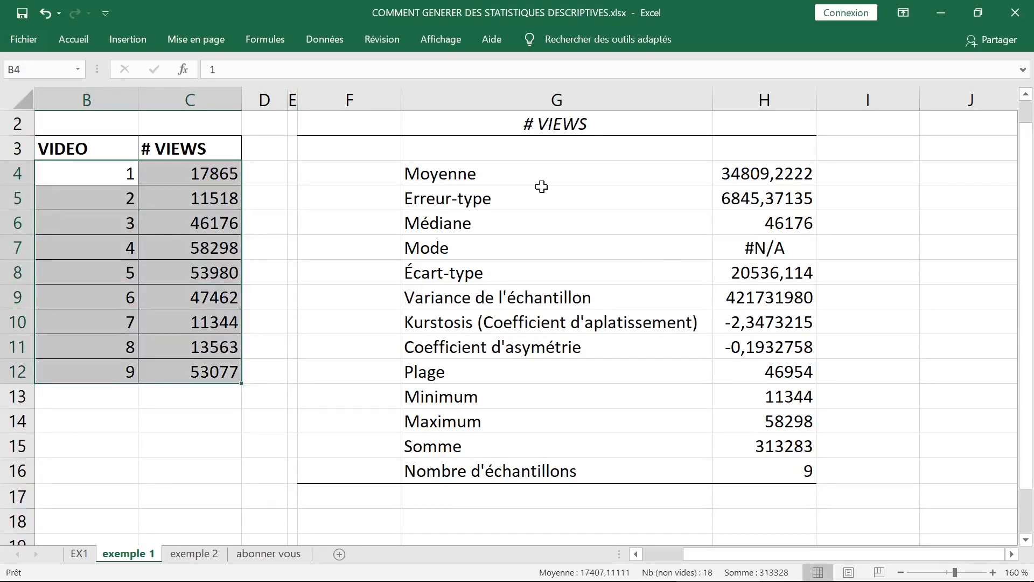
pyautogui.moveTo(473, 399); pyautogui.dragTo(722, 405)
pyautogui.click(607, 419)
pyautogui.moveTo(607, 419); pyautogui.dragTo(754, 421)
pyautogui.click(584, 463)
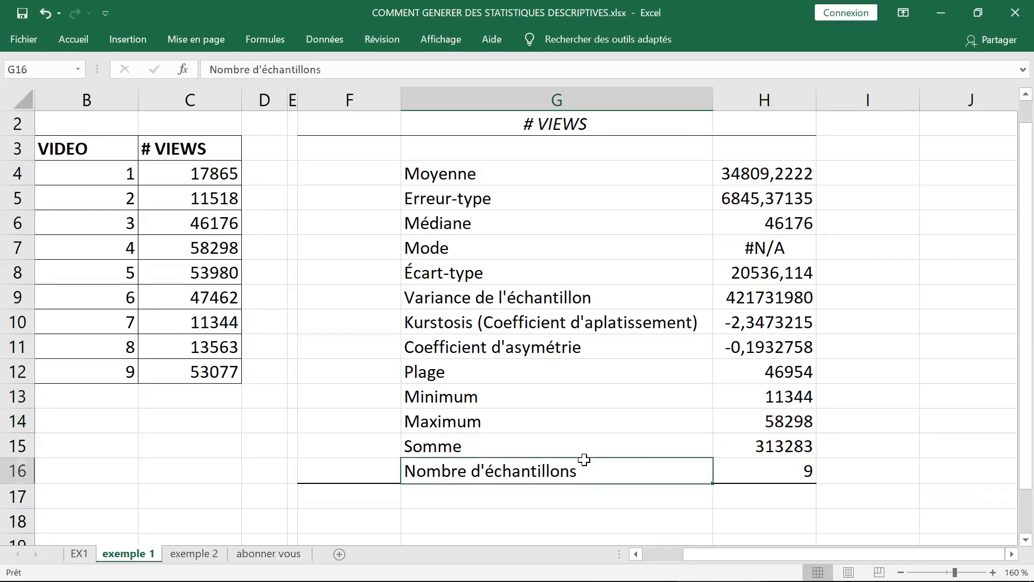
pyautogui.click(801, 468)
pyautogui.moveTo(753, 173); pyautogui.dragTo(759, 445)
pyautogui.moveTo(422, 180); pyautogui.dragTo(754, 467)
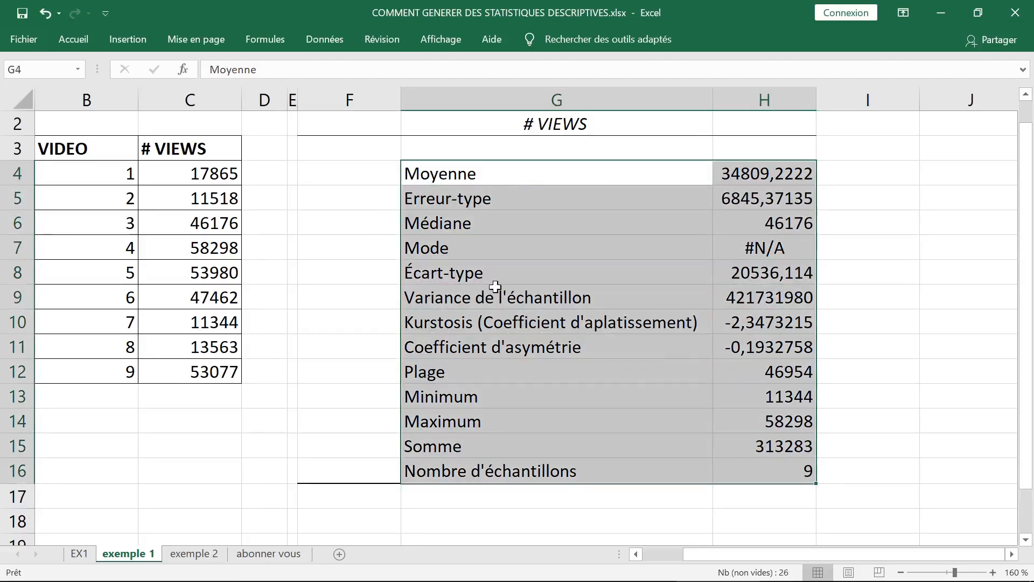
pyautogui.click(323, 46)
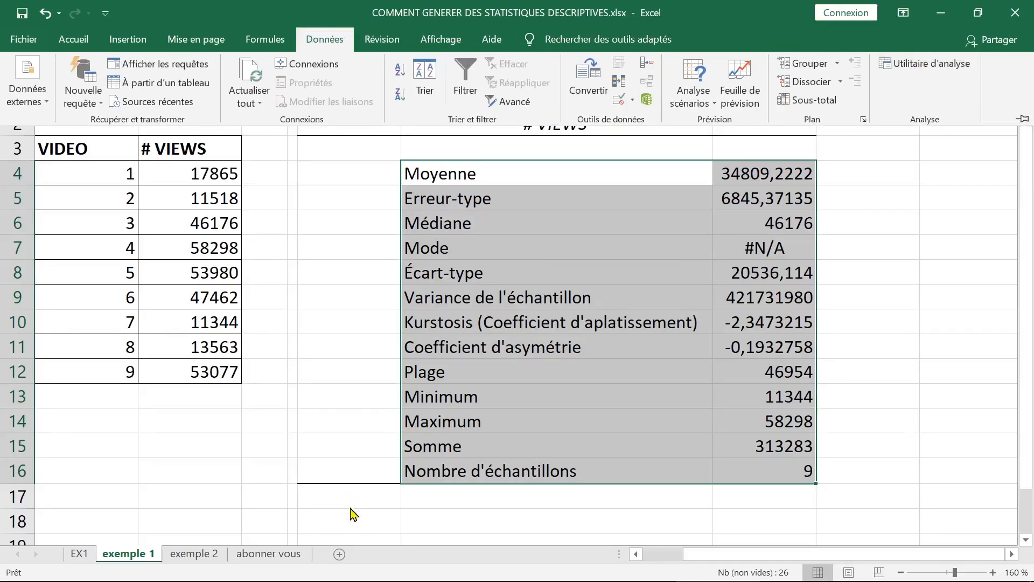
pyautogui.click(350, 203)
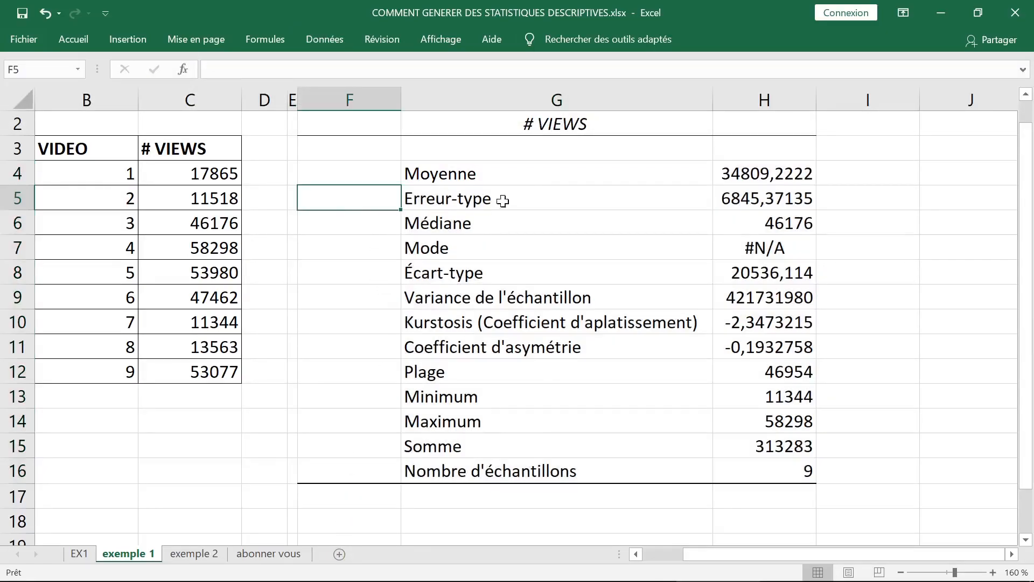
# Add a new worksheet after exemple 1 and confirm Analysis ToolPak as an enabled add-in under Compléments Excel
pyautogui.click(339, 553)
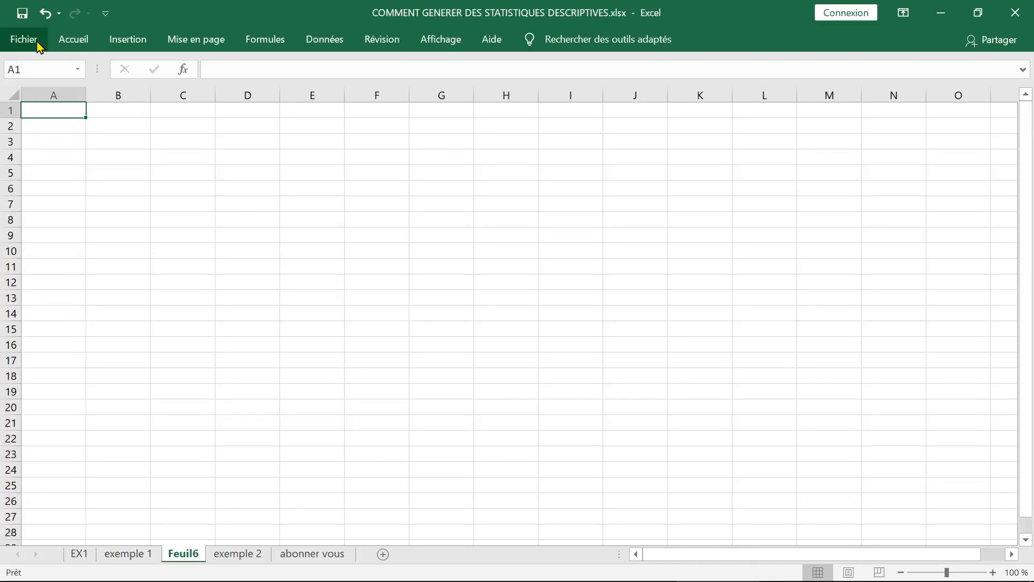
pyautogui.hotkey('alt', 'o')
pyautogui.press('o')
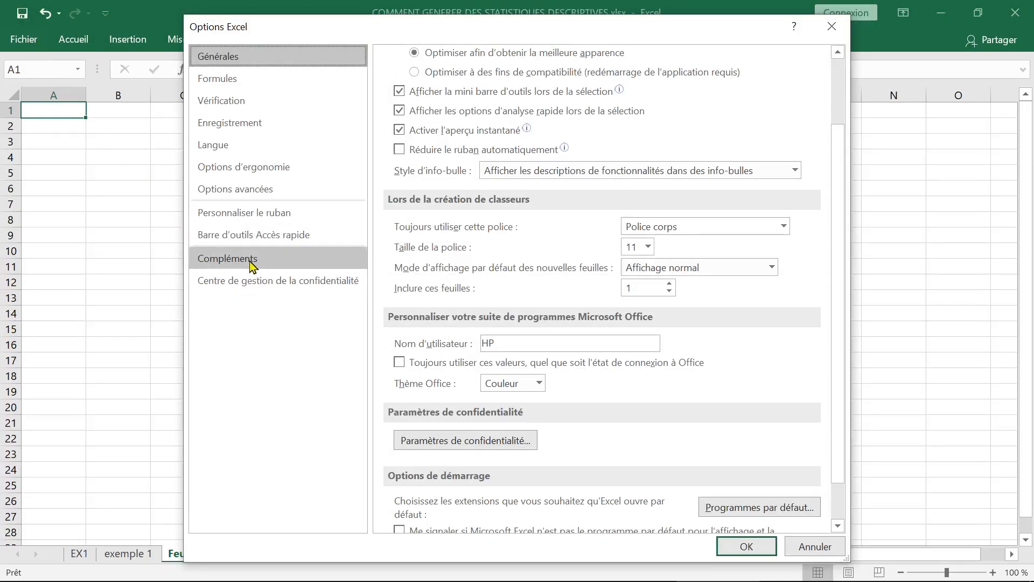
pyautogui.moveTo(425, 35); pyautogui.dragTo(370, 7)
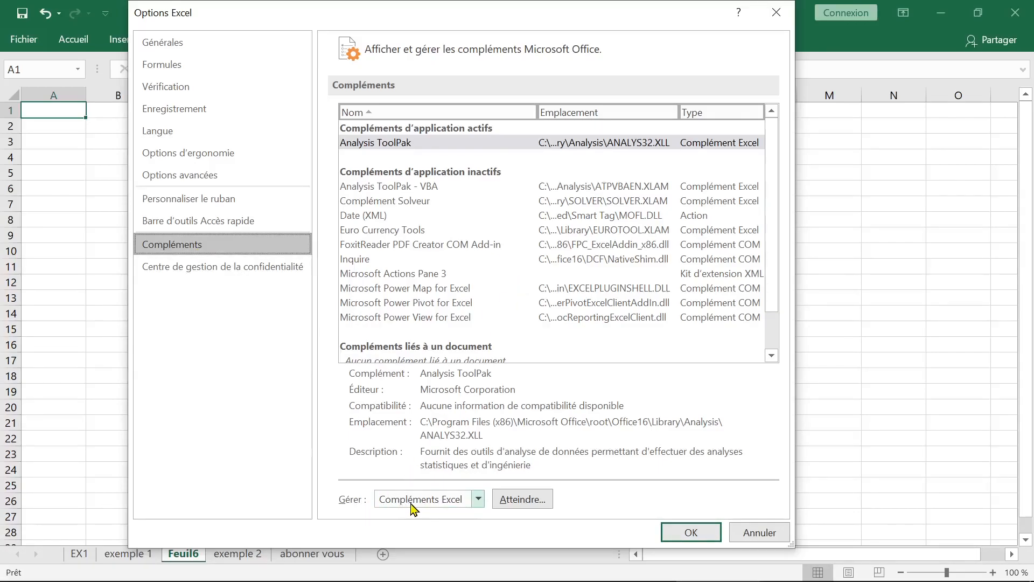
pyautogui.click(529, 504)
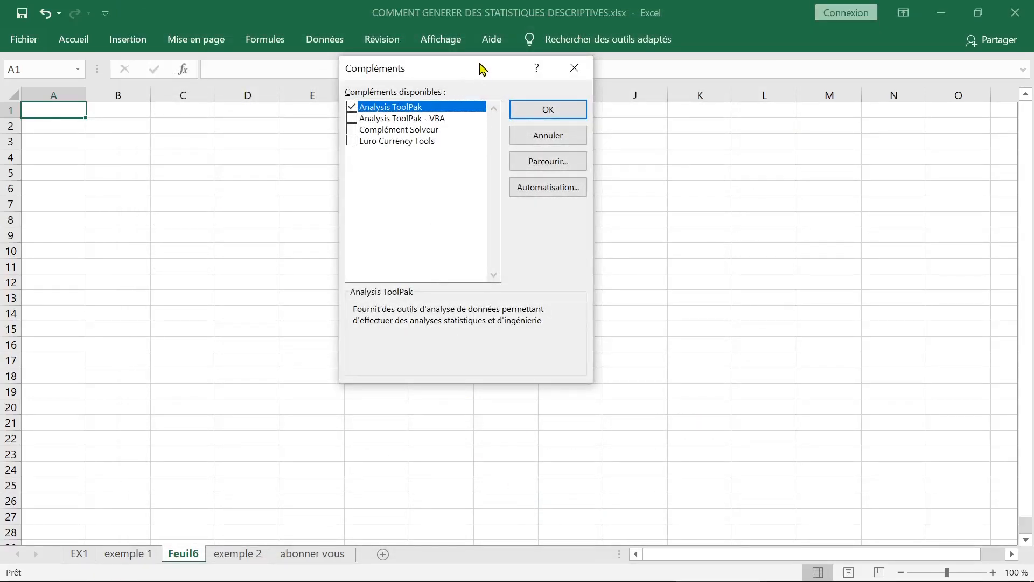
pyautogui.moveTo(468, 69); pyautogui.dragTo(442, 109)
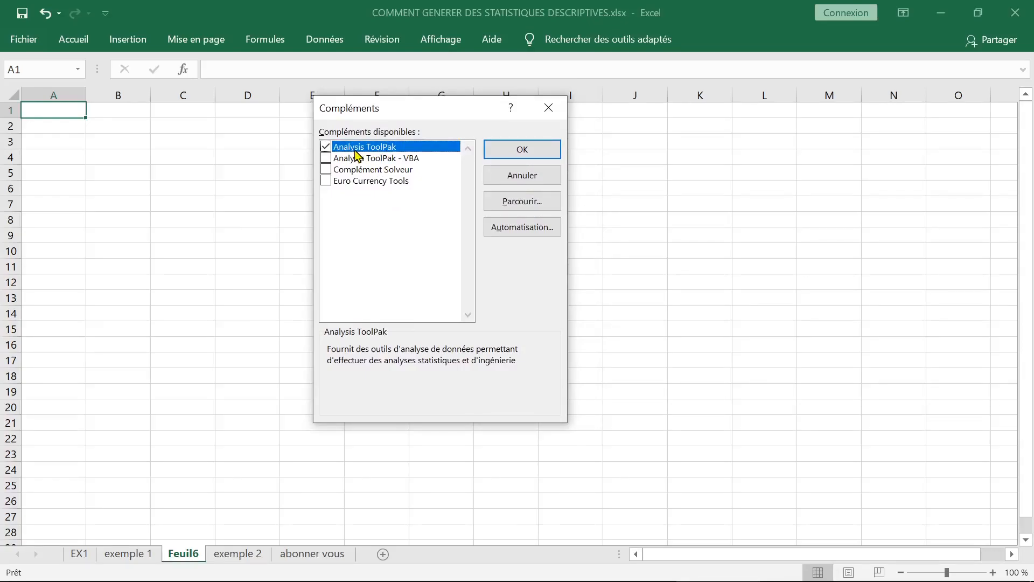
pyautogui.click(522, 154)
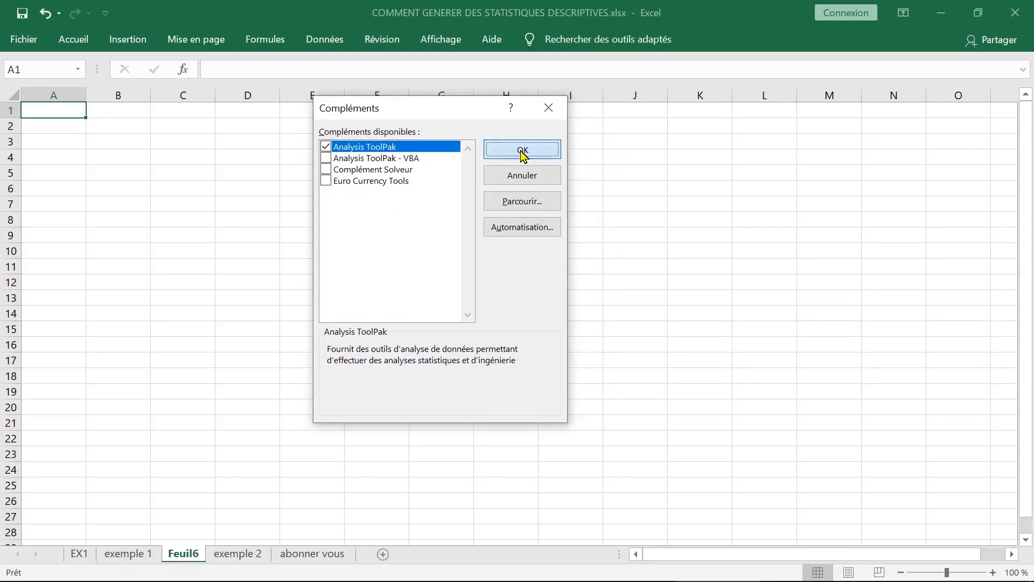
# Reopen the Excel options at the Compléments page from the new worksheet
pyautogui.click(267, 225)
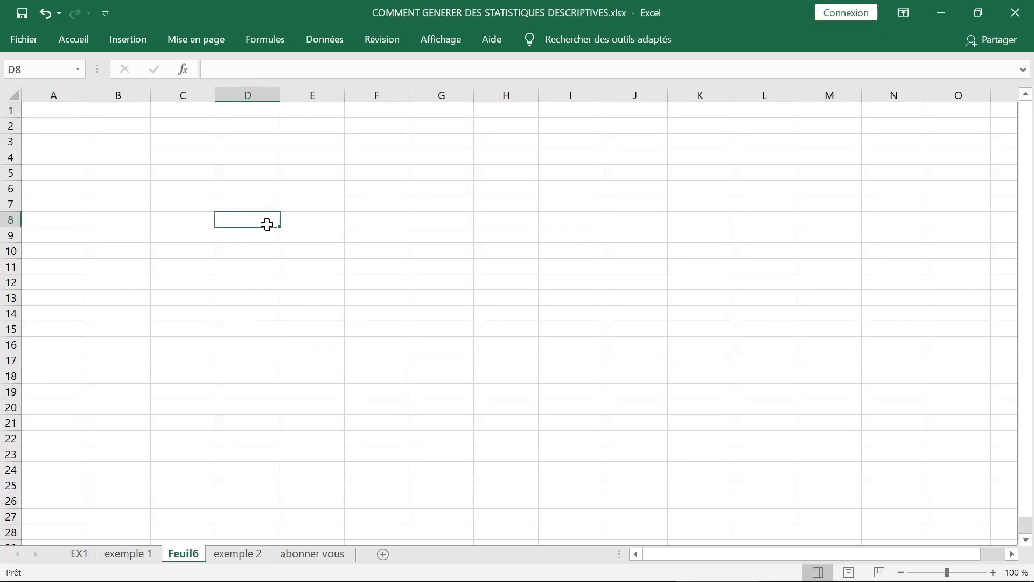
pyautogui.press('alt')
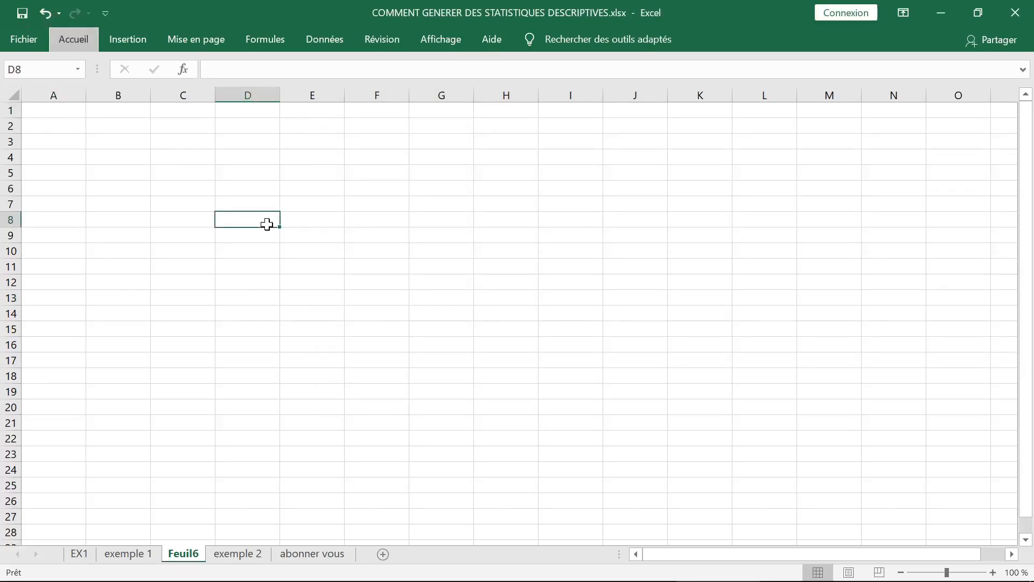
pyautogui.press('o')
pyautogui.press('o')
pyautogui.press('o')
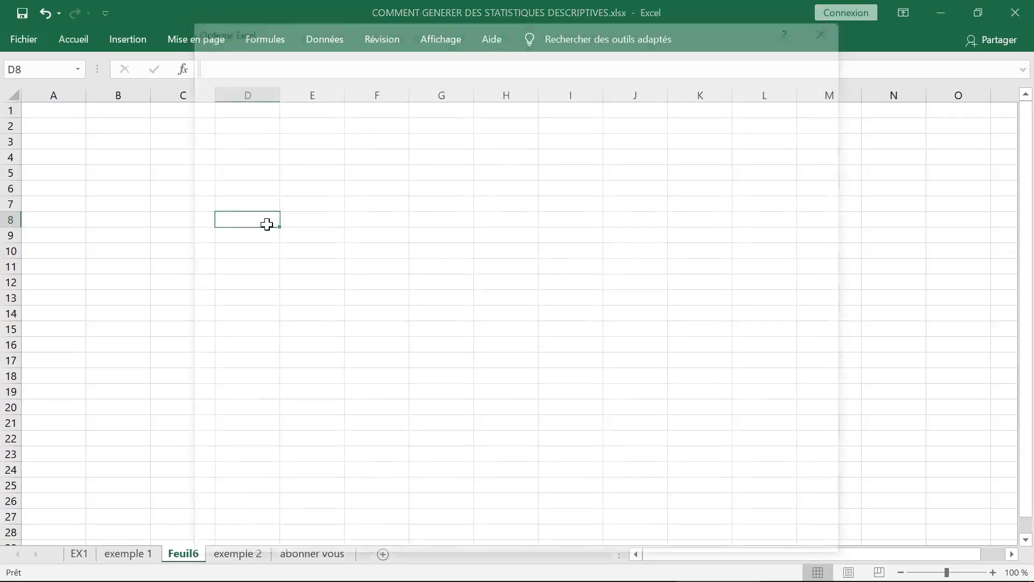
pyautogui.click(265, 260)
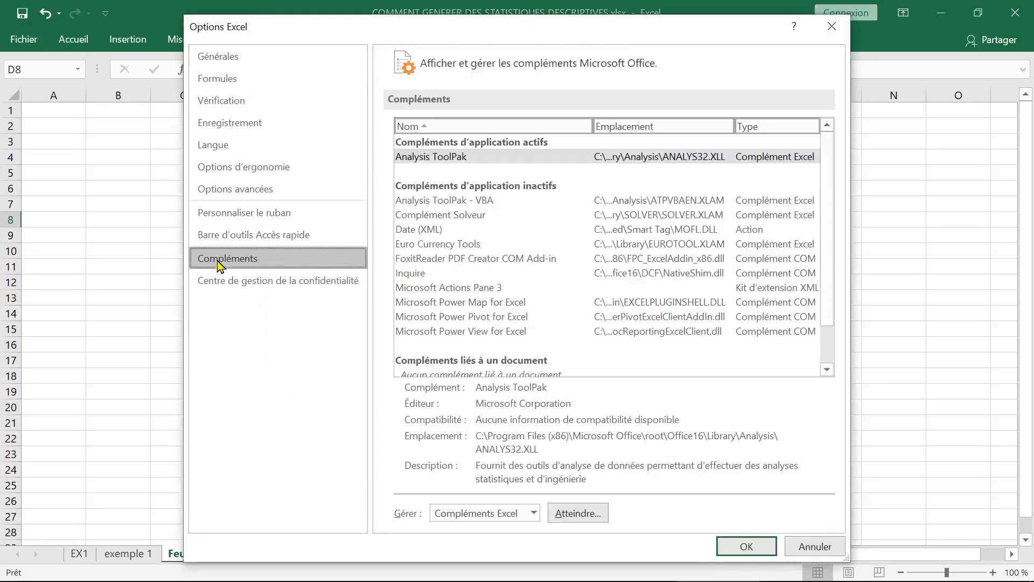
# Confirm Analysis ToolPak as an enabled add-in under Compléments Excel and check that the Utilitaire d'analyse command is available
pyautogui.click(533, 513)
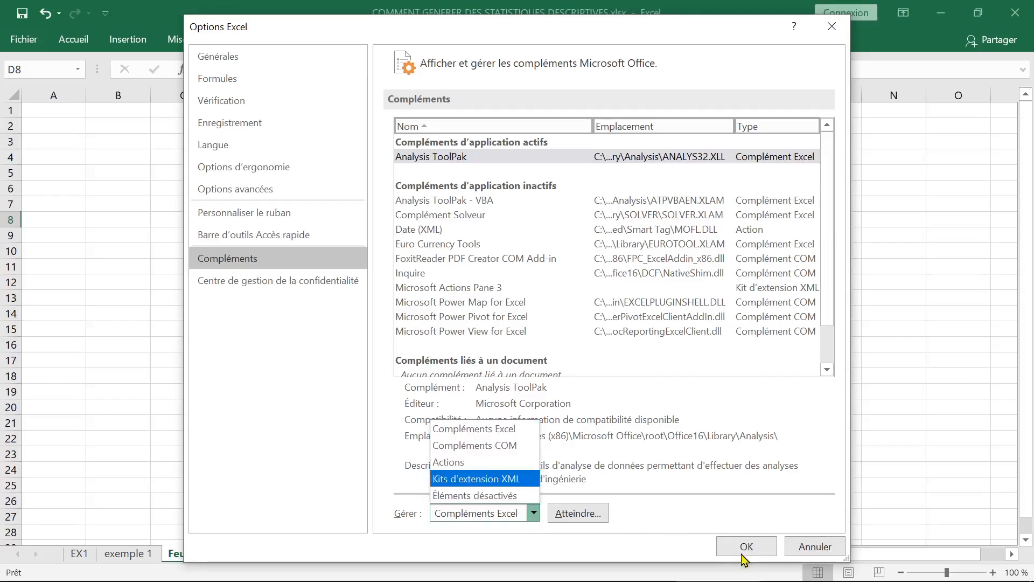
pyautogui.click(459, 431)
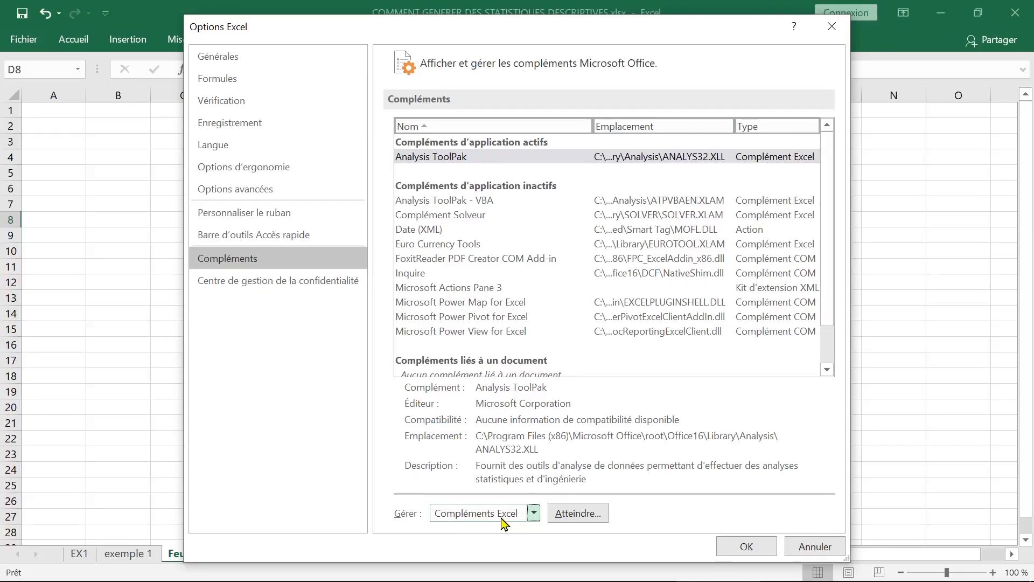
pyautogui.click(573, 516)
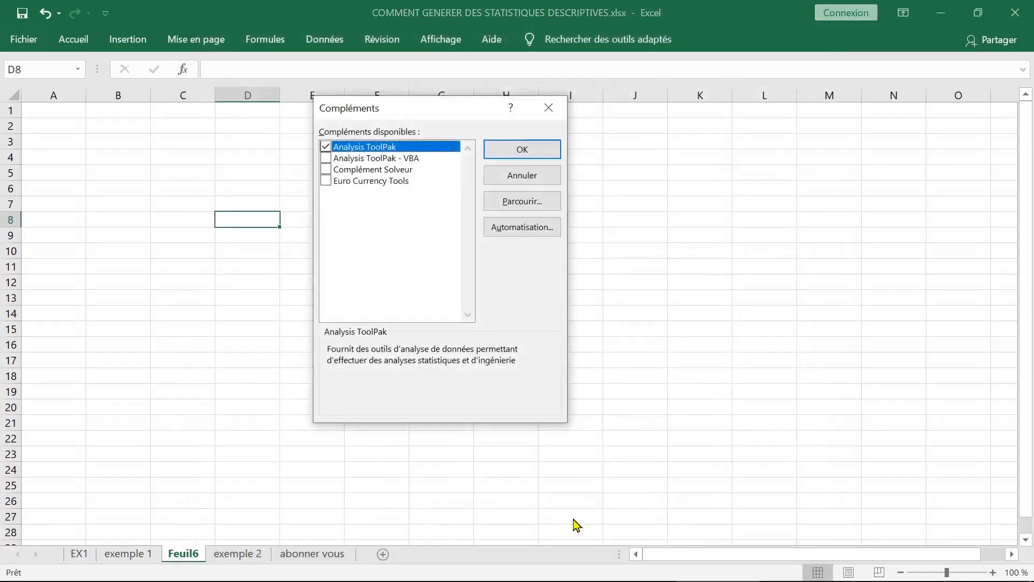
pyautogui.click(517, 155)
pyautogui.click(492, 241)
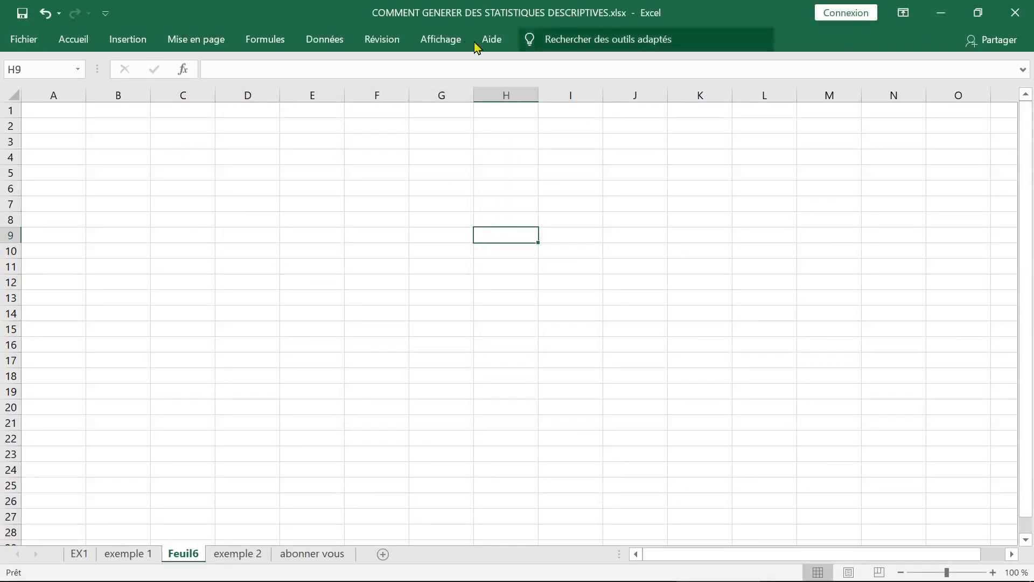
pyautogui.doubleClick(315, 43)
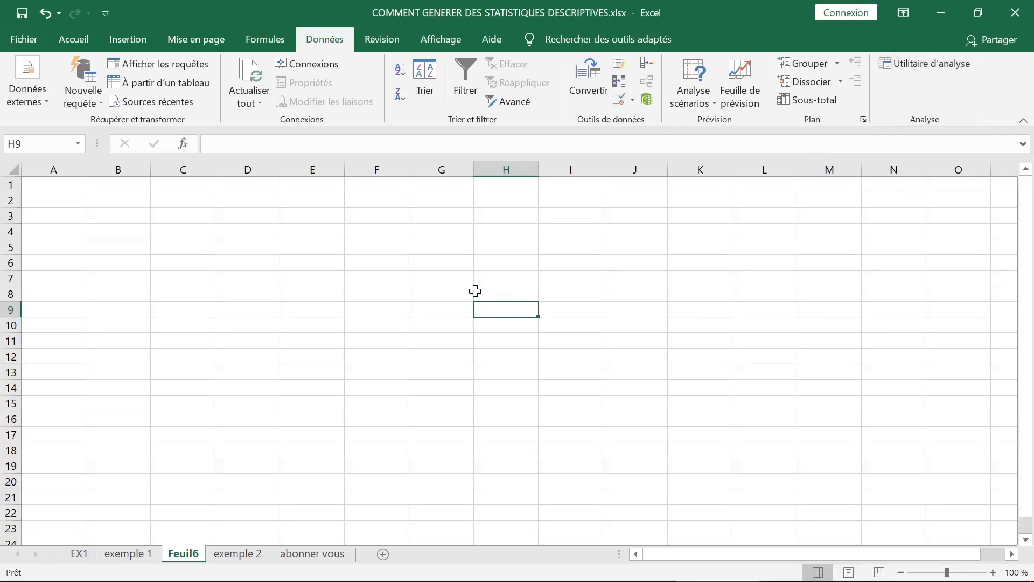
pyautogui.click(313, 278)
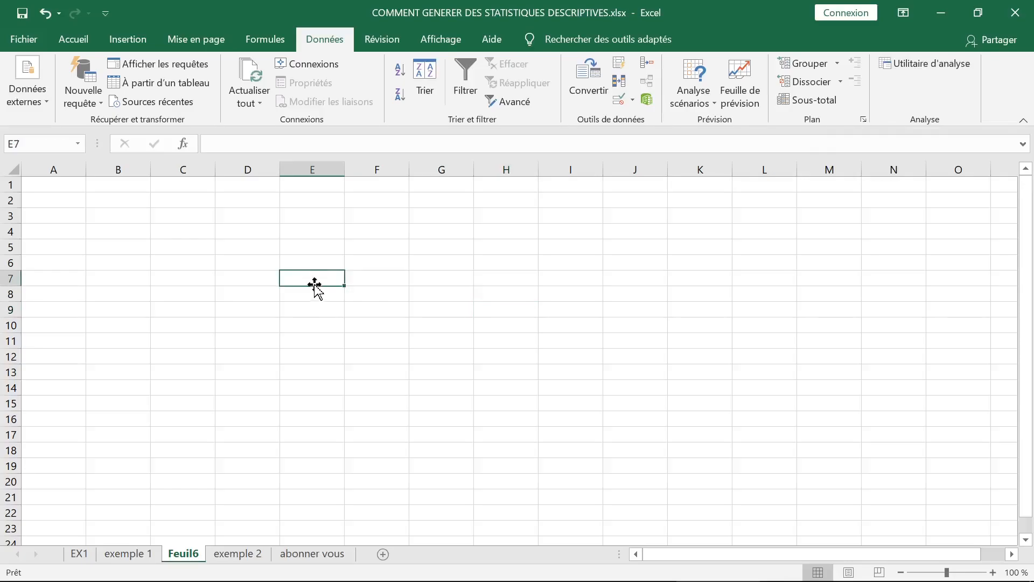
# Examine the exemple 2 sheet: the student column, the four NOTE CONTROL headings, the marks in D3:G11 and the grading remark in A2
pyautogui.click(236, 555)
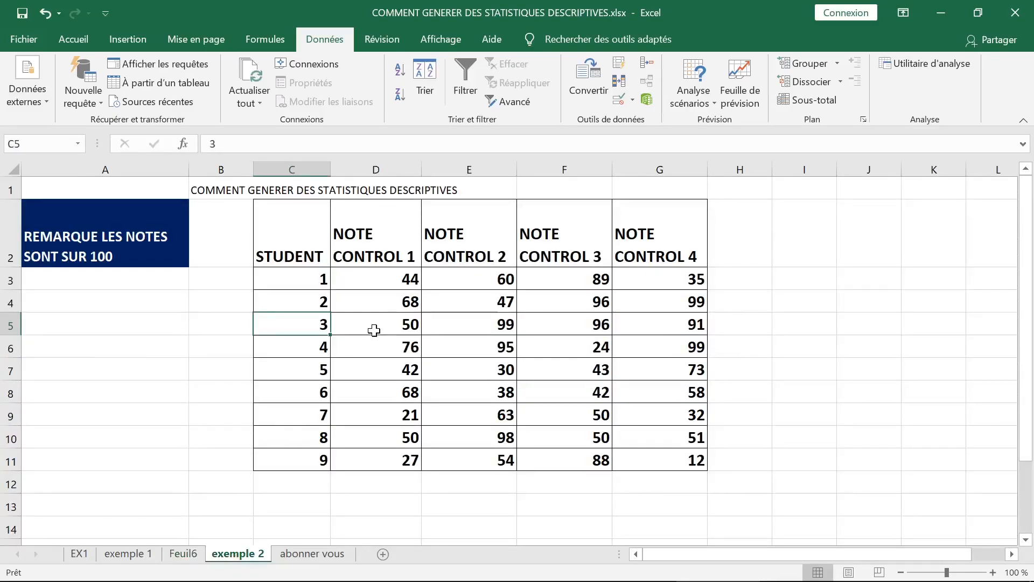
pyautogui.moveTo(348, 241); pyautogui.dragTo(650, 462)
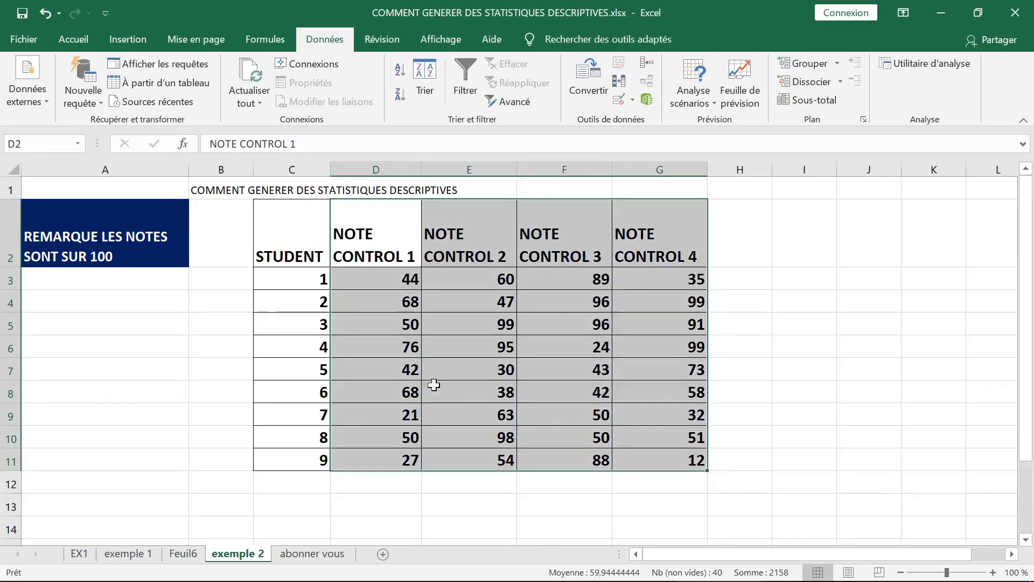
pyautogui.moveTo(296, 273); pyautogui.dragTo(281, 459)
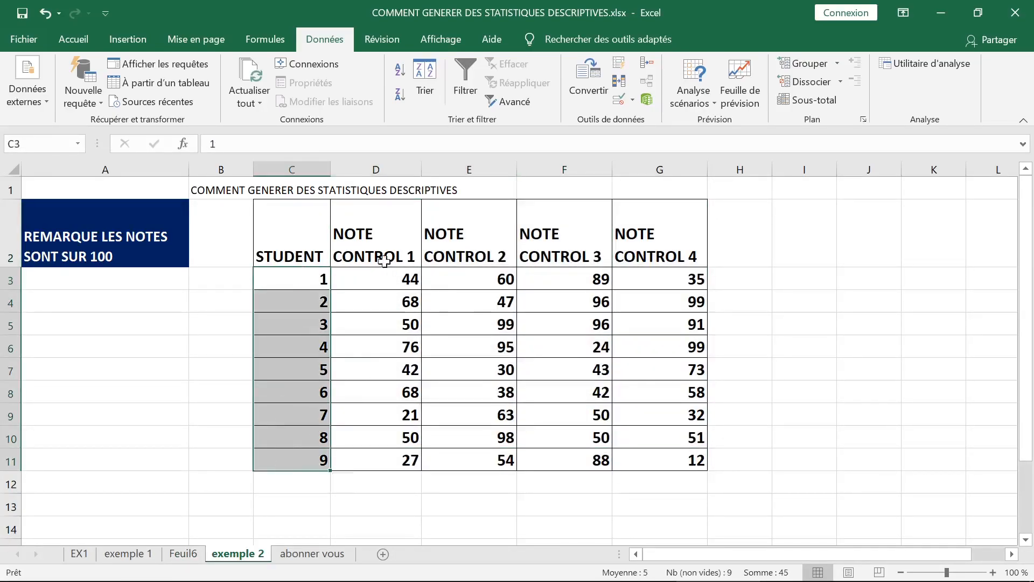
pyautogui.click(372, 245)
pyautogui.click(462, 249)
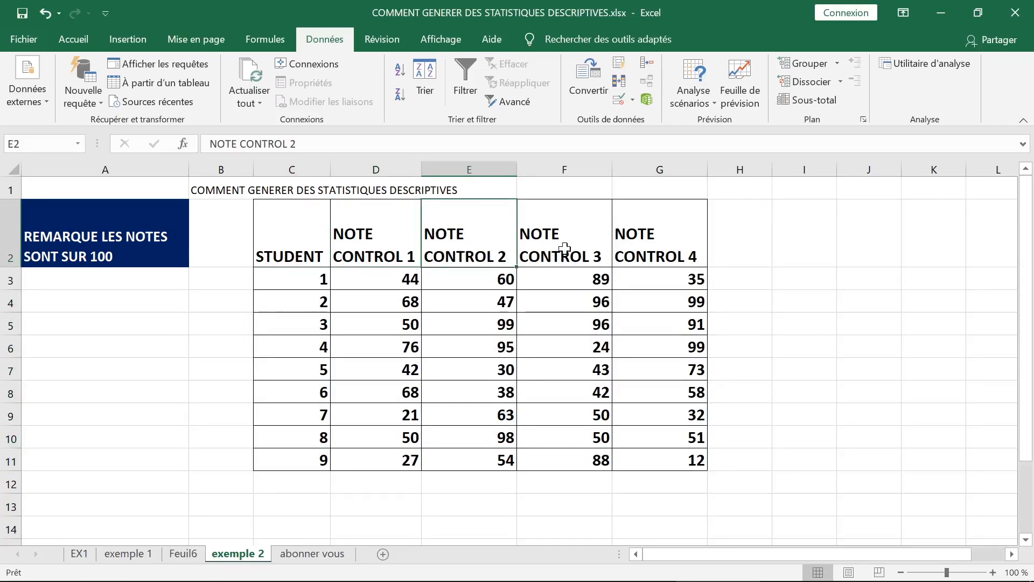
pyautogui.click(559, 246)
pyautogui.click(651, 241)
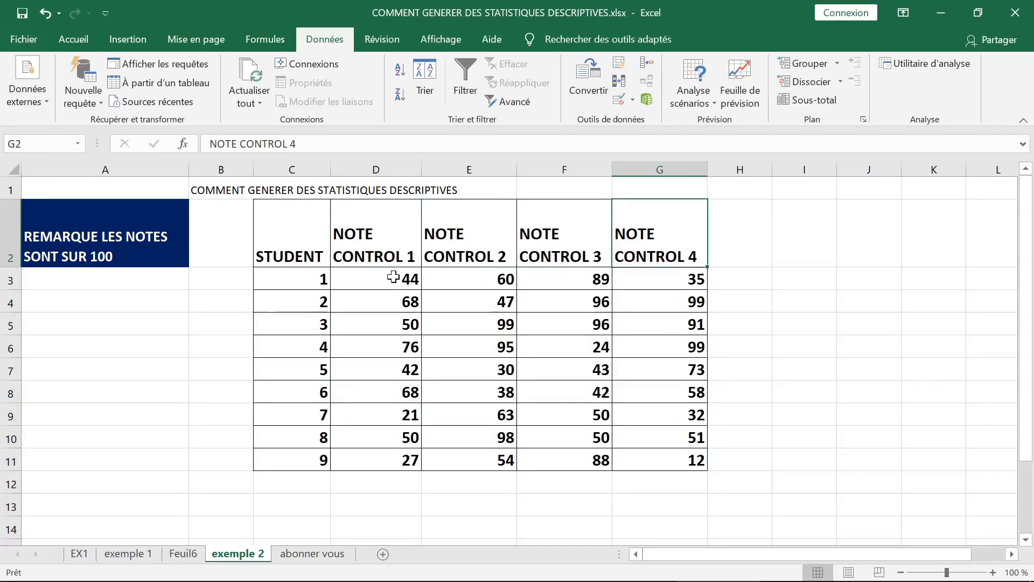
pyautogui.click(84, 260)
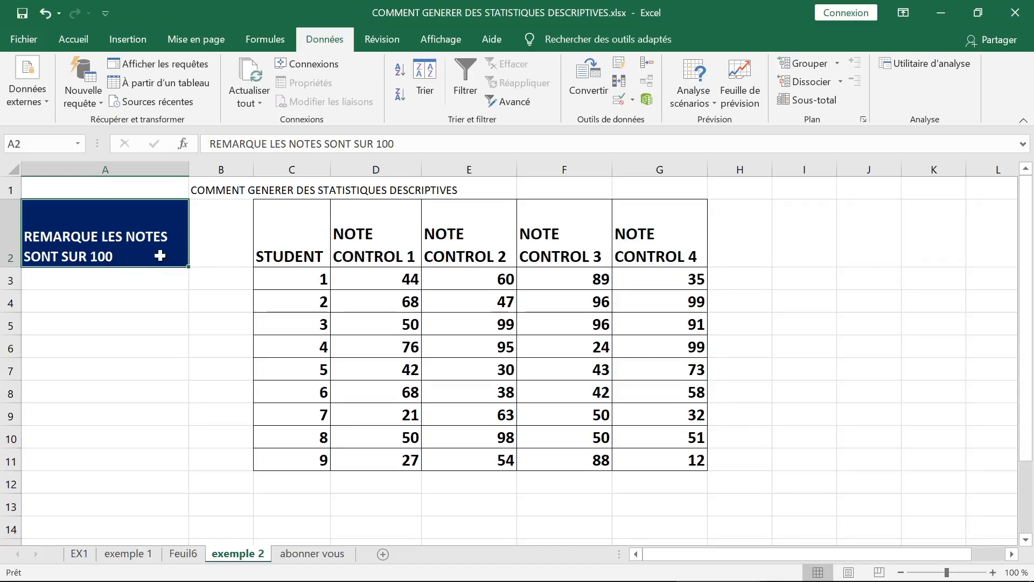
pyautogui.moveTo(393, 277); pyautogui.dragTo(669, 457)
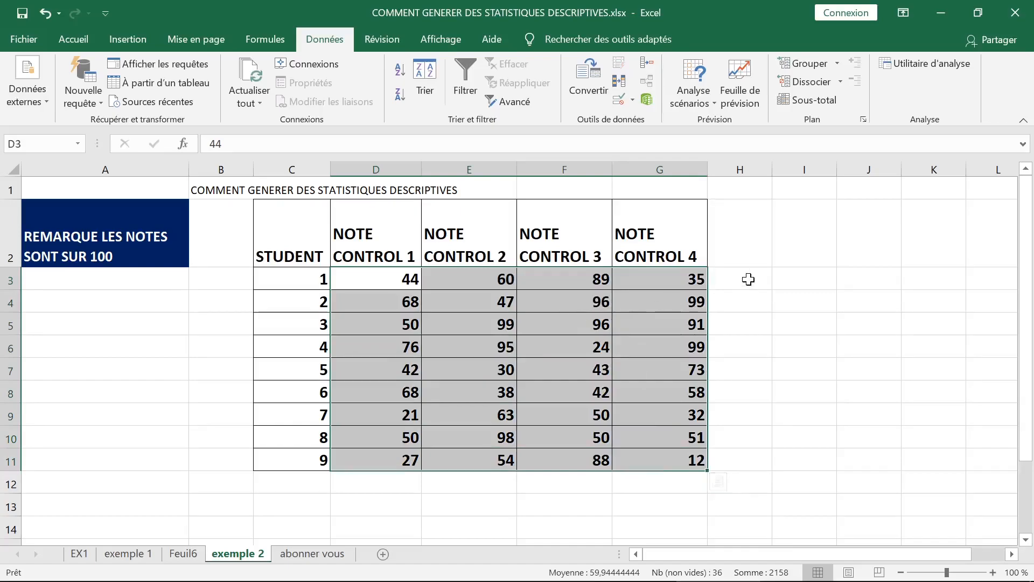
# Enter the formula =ALEA.ENTRE.BORNES(10;100) in cell I2, outside the marks table, to produce a random mark
pyautogui.click(791, 287)
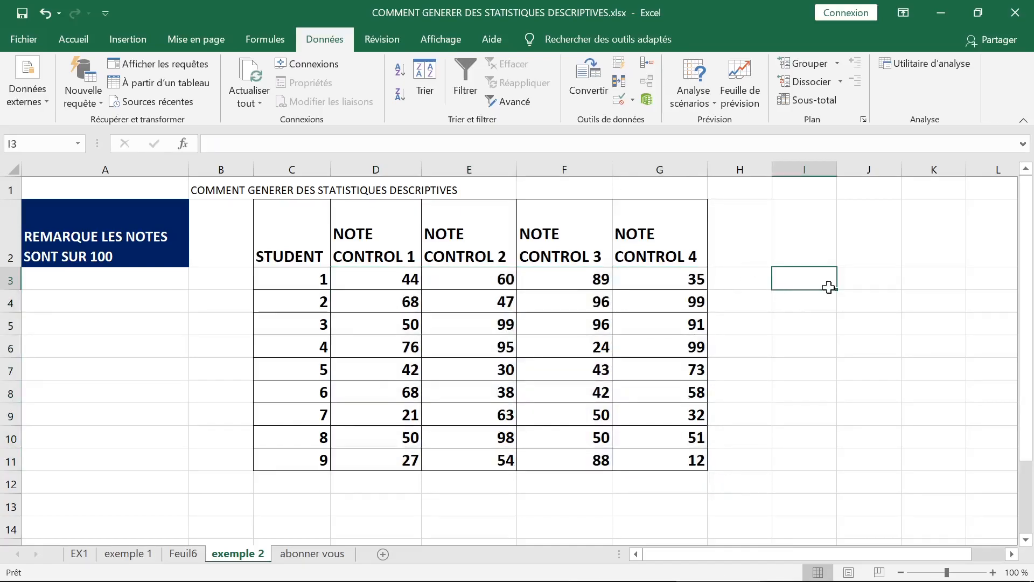
pyautogui.click(821, 255)
pyautogui.write('=alea')
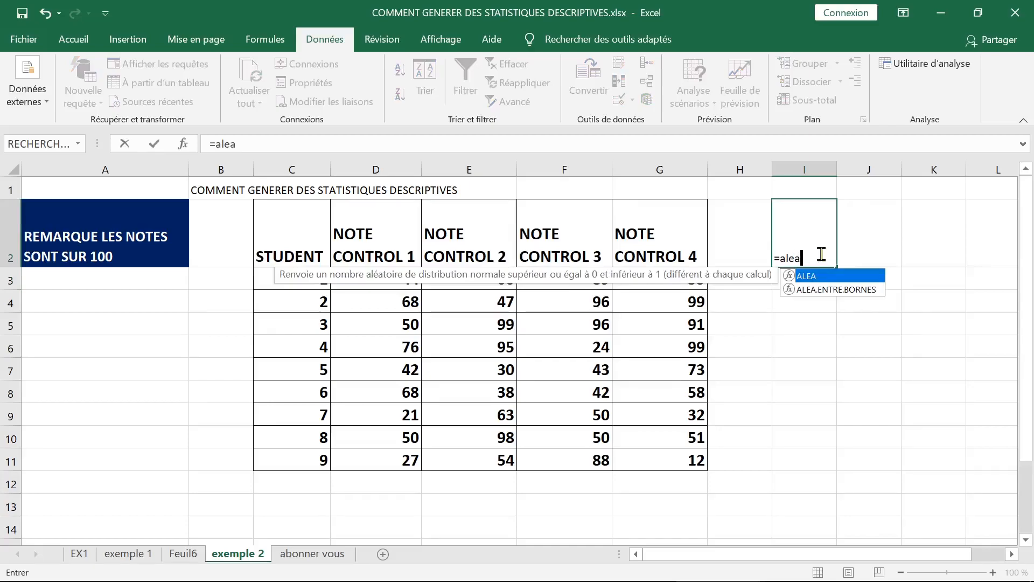
pyautogui.click(821, 290)
pyautogui.doubleClick(821, 290)
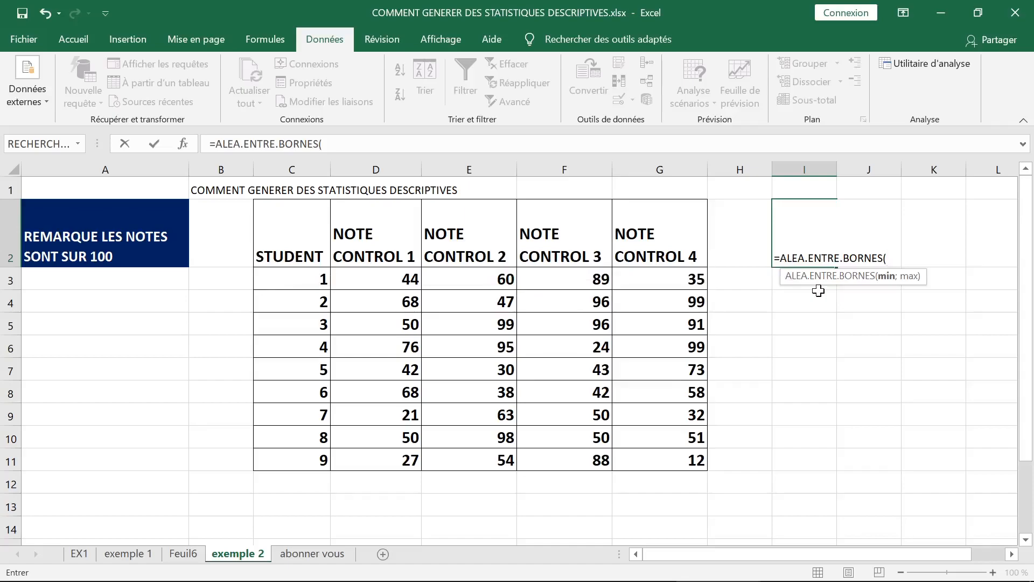
pyautogui.write('10;10')
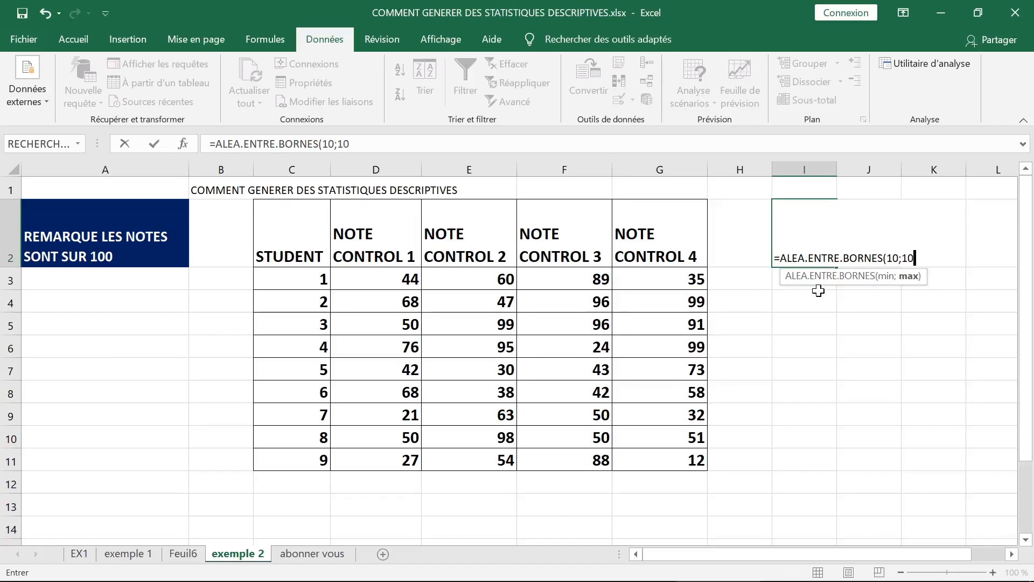
pyautogui.write('0)')
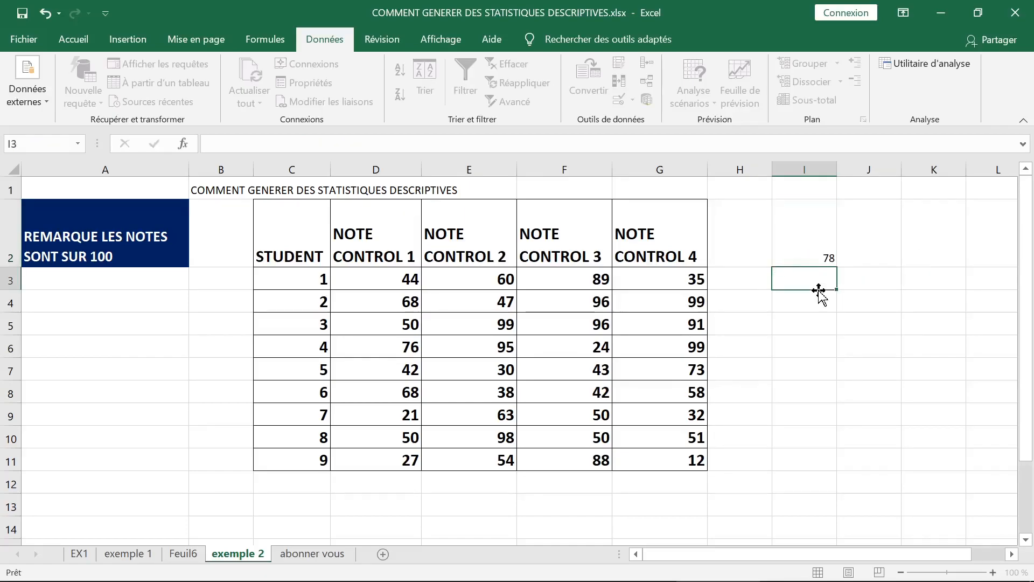
pyautogui.press('Return')
# Paste the copied formula of cell I2 back onto itself as Valeurs only using Collage spécial, and clear the cell
pyautogui.click(813, 239)
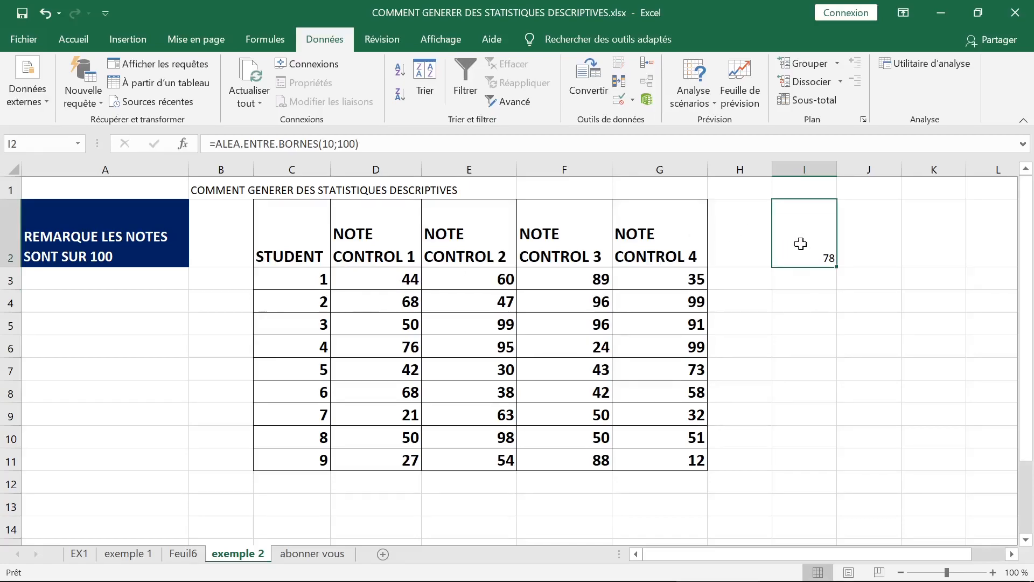
pyautogui.hotkey('ctrl', 'c')
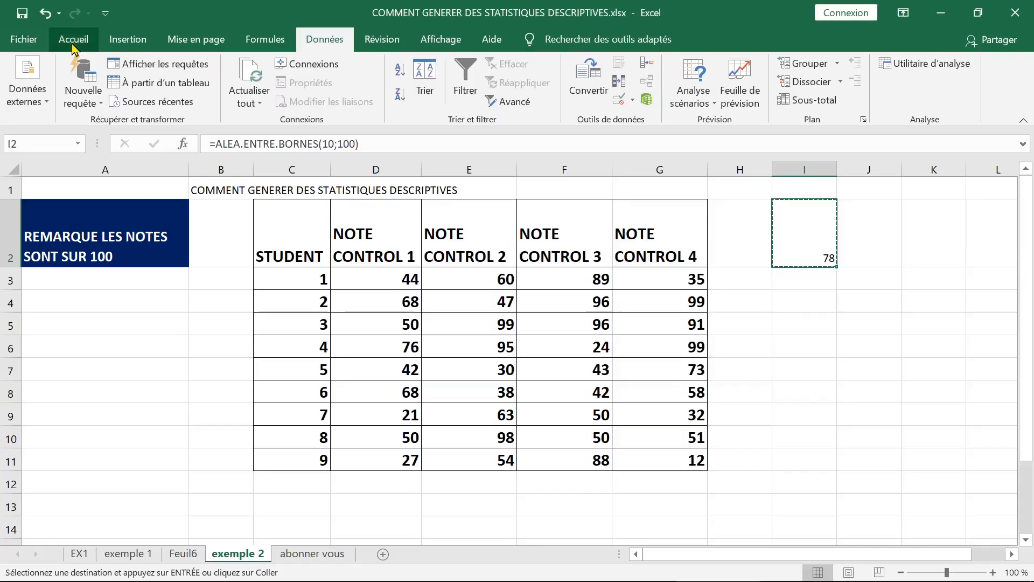
pyautogui.click(73, 42)
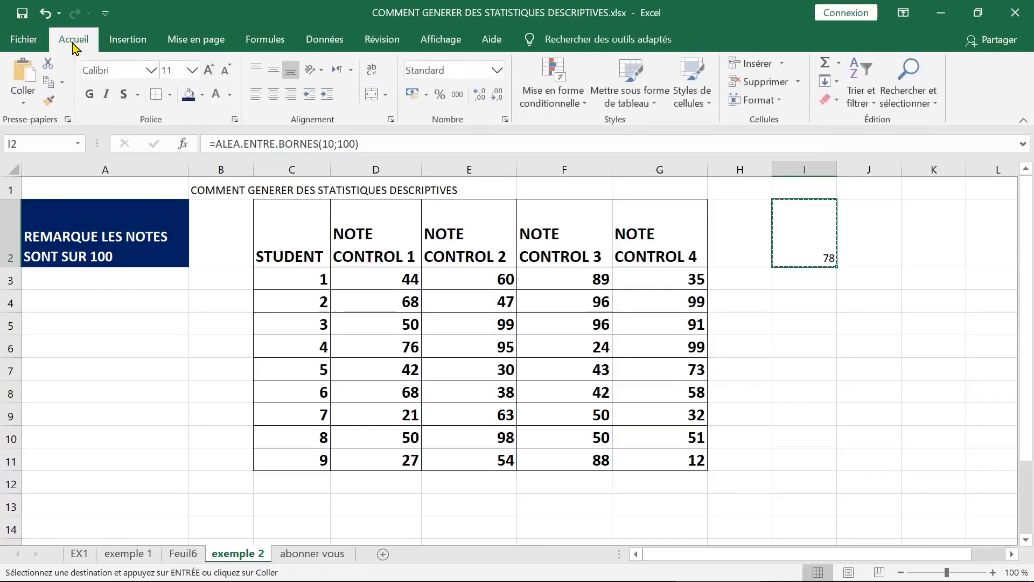
pyautogui.click(24, 104)
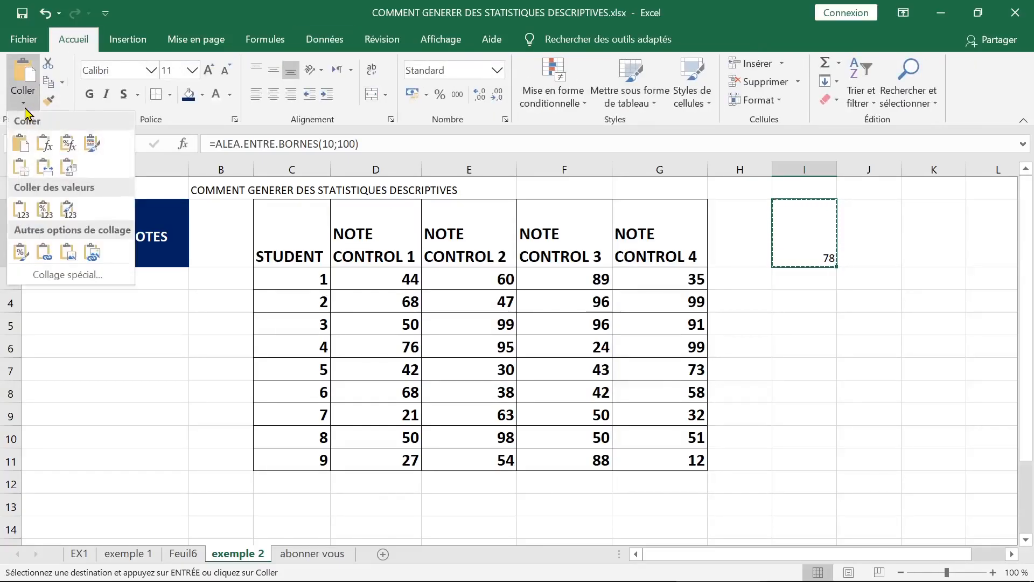
pyautogui.click(56, 275)
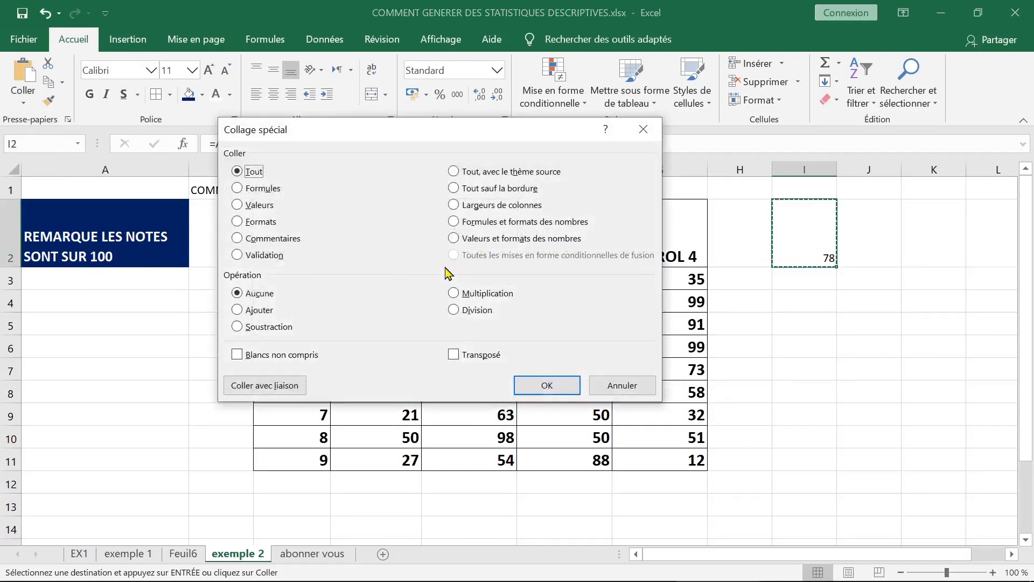
pyautogui.click(237, 205)
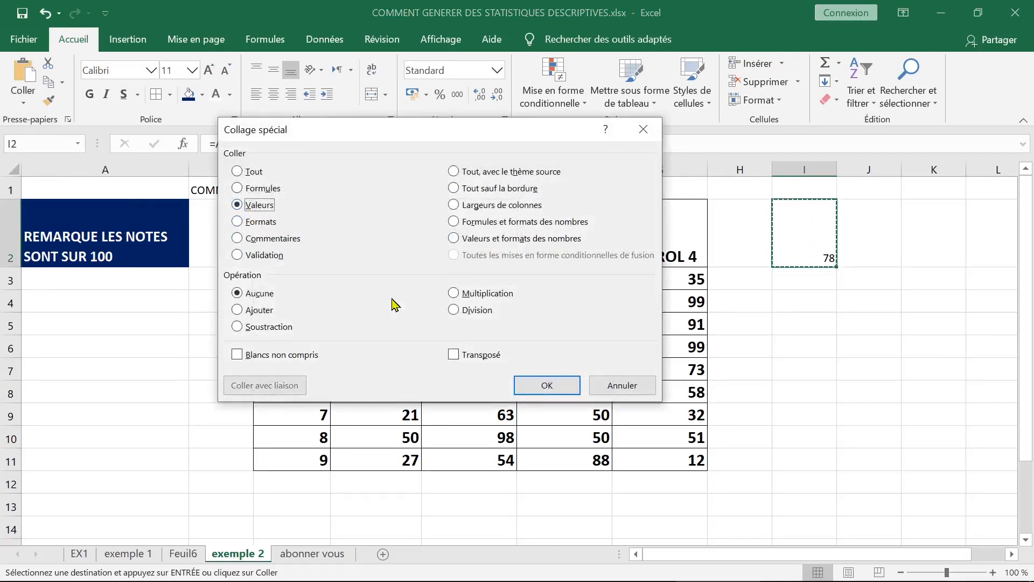
pyautogui.click(544, 389)
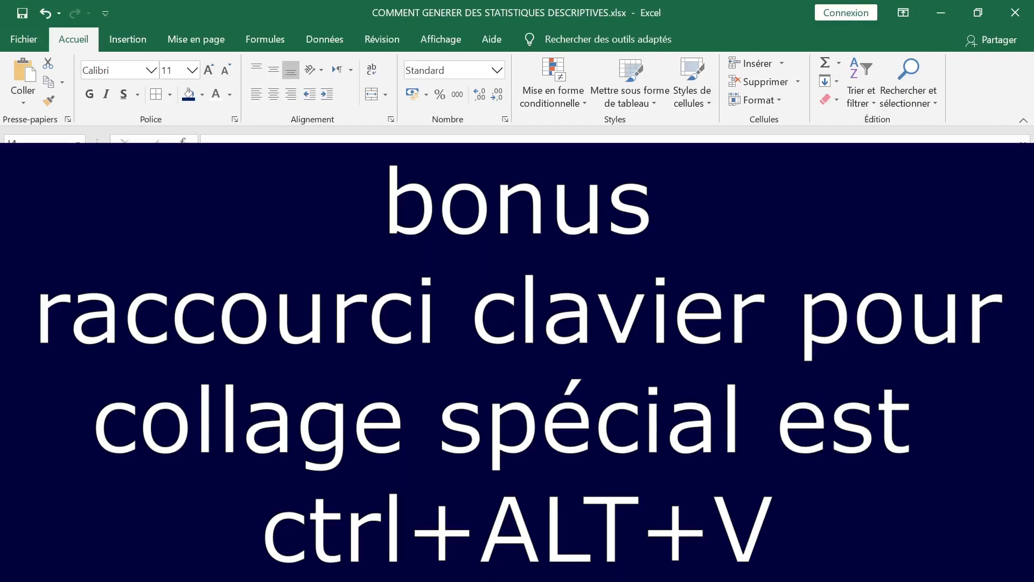
pyautogui.press('Escape')
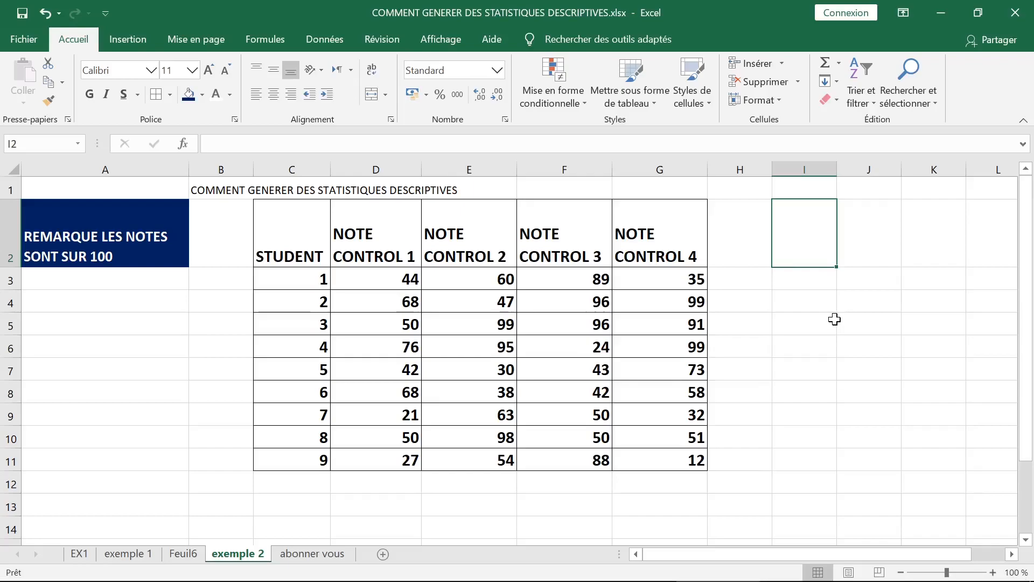
pyautogui.moveTo(668, 300); pyautogui.dragTo(571, 300)
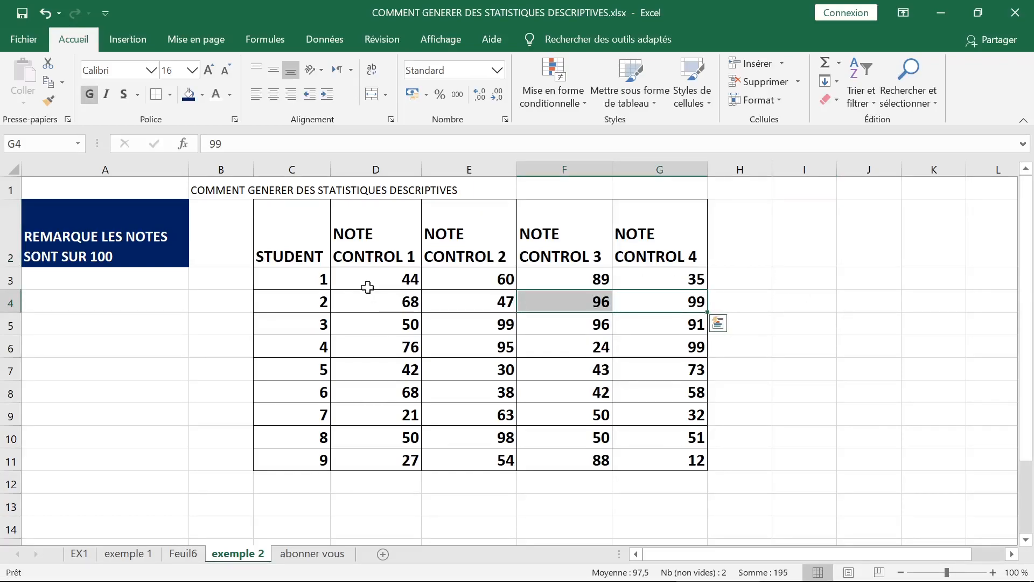
pyautogui.click(368, 286)
pyautogui.moveTo(499, 282); pyautogui.dragTo(544, 281)
pyautogui.moveTo(452, 280); pyautogui.dragTo(496, 307)
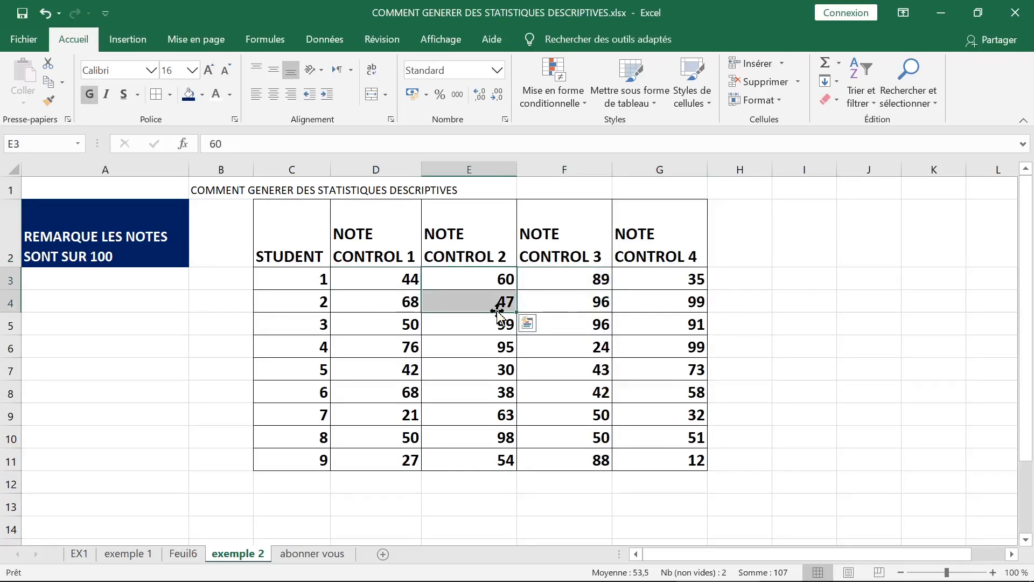
pyautogui.doubleClick(496, 278)
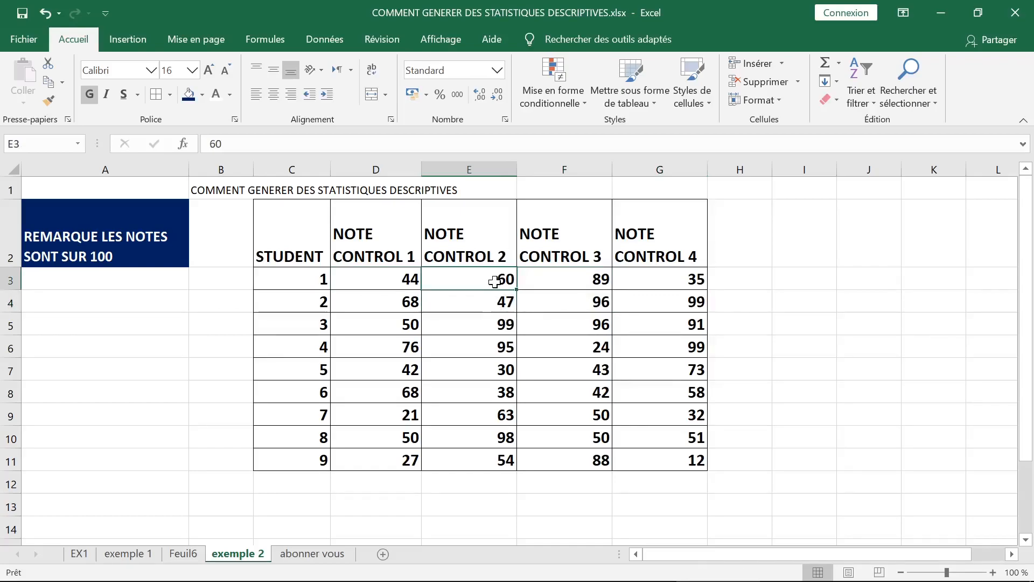
pyautogui.click(415, 322)
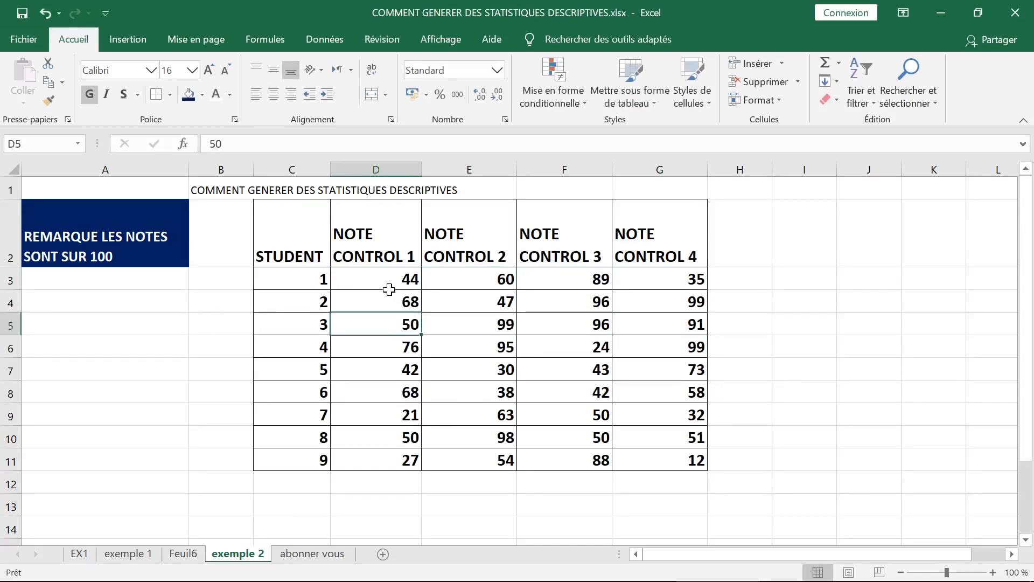
# Start the Statistiques descriptives analysis tool and set its input range to $C$2:$G$11 on the exemple 2 sheet
pyautogui.click(325, 43)
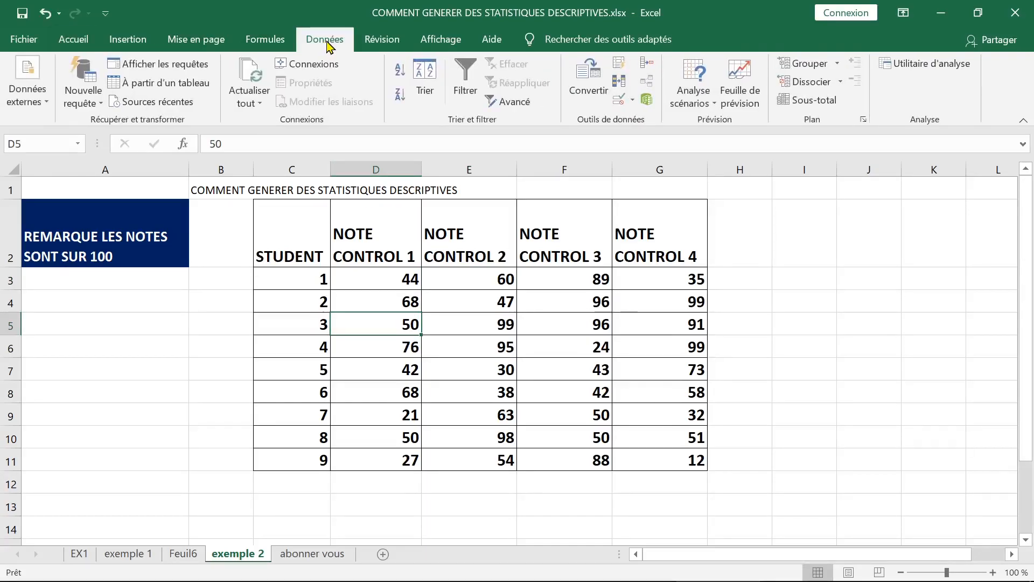
pyautogui.click(908, 64)
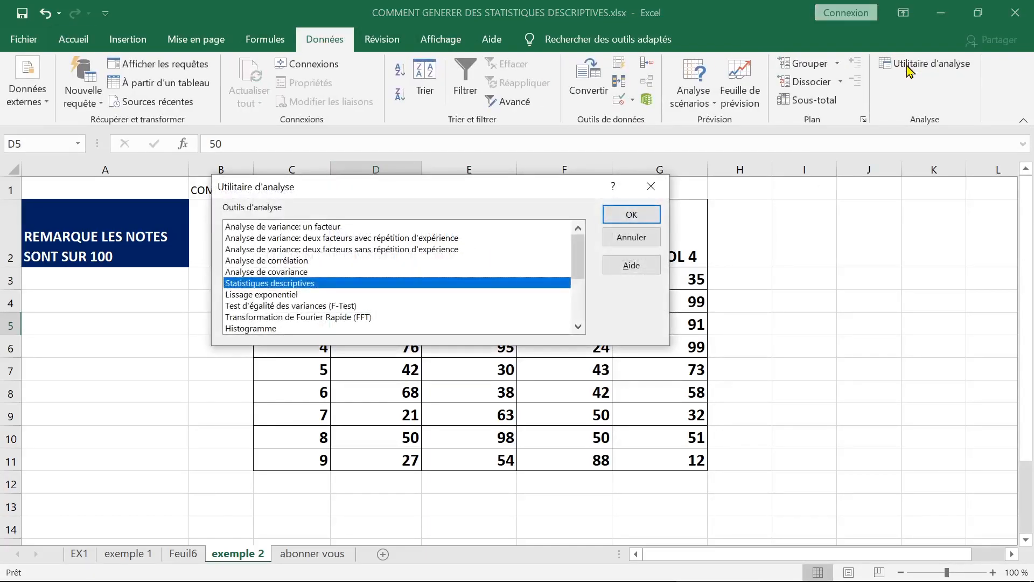
pyautogui.moveTo(431, 194); pyautogui.dragTo(493, 112)
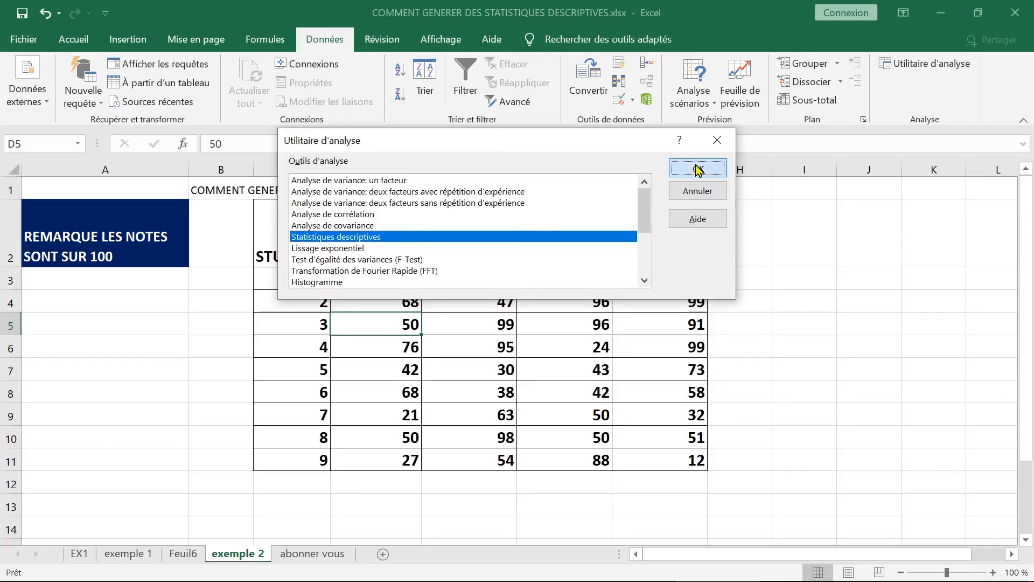
pyautogui.click(695, 168)
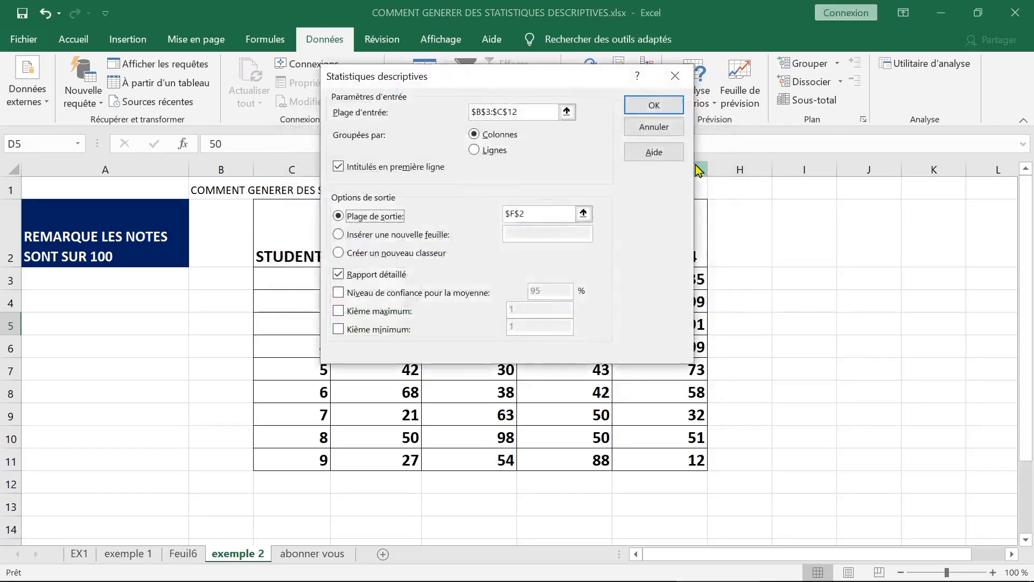
pyautogui.moveTo(533, 82); pyautogui.dragTo(779, 42)
pyautogui.click(822, 75)
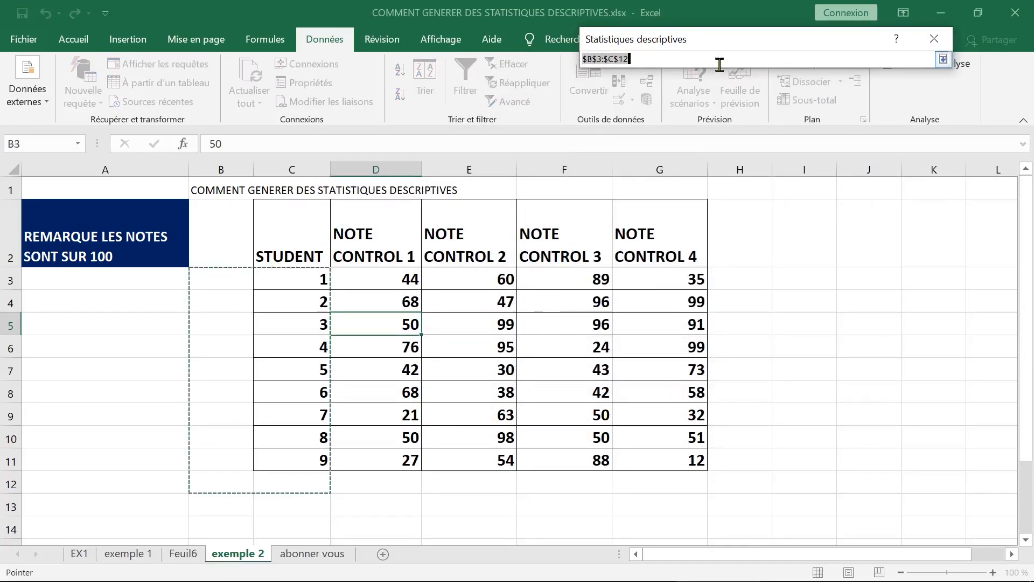
pyautogui.moveTo(285, 231); pyautogui.dragTo(660, 461)
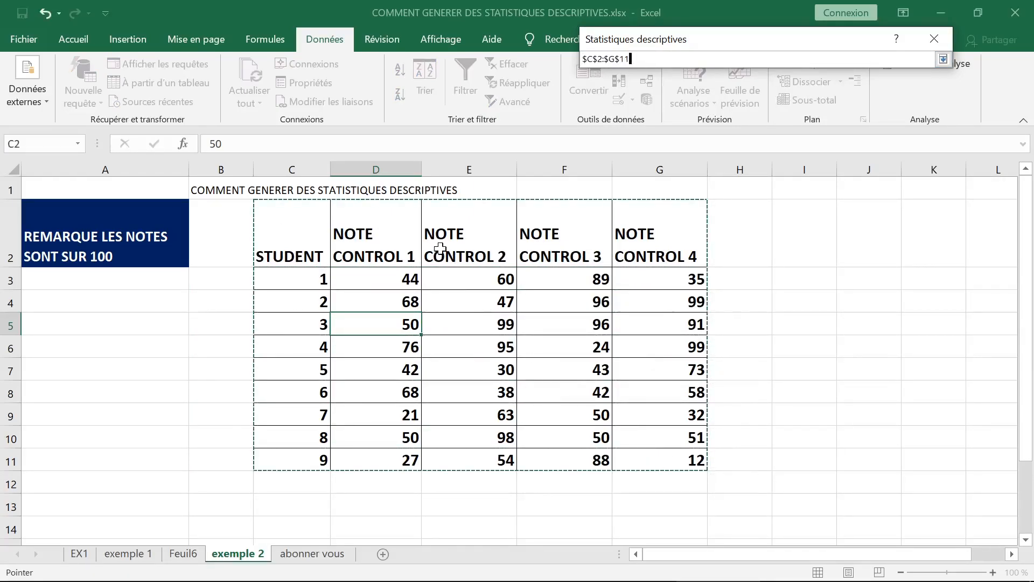
pyautogui.click(943, 60)
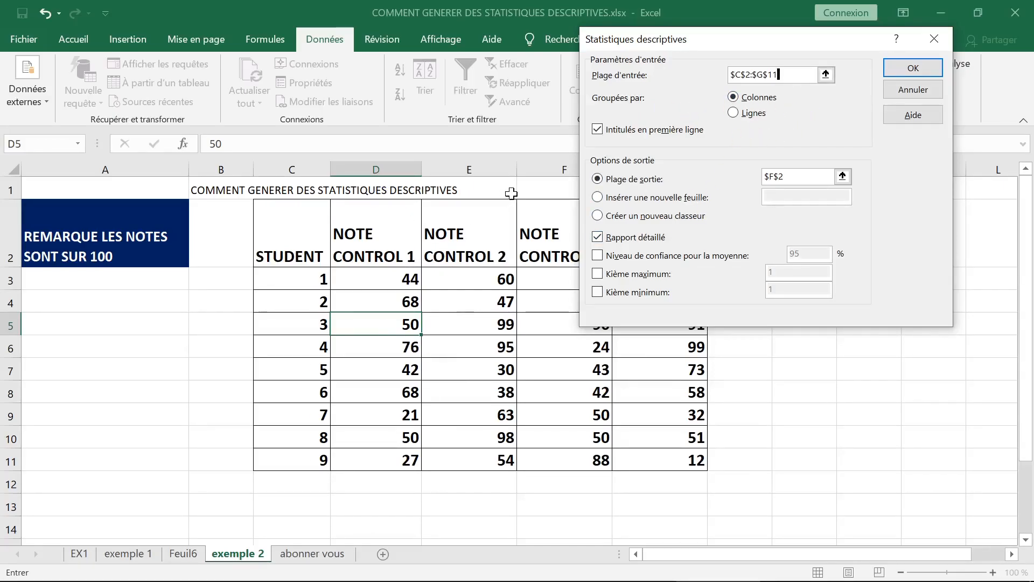
# Generate the descriptive statistics on a new sheet, with Rapport détaillé enabled
pyautogui.click(640, 199)
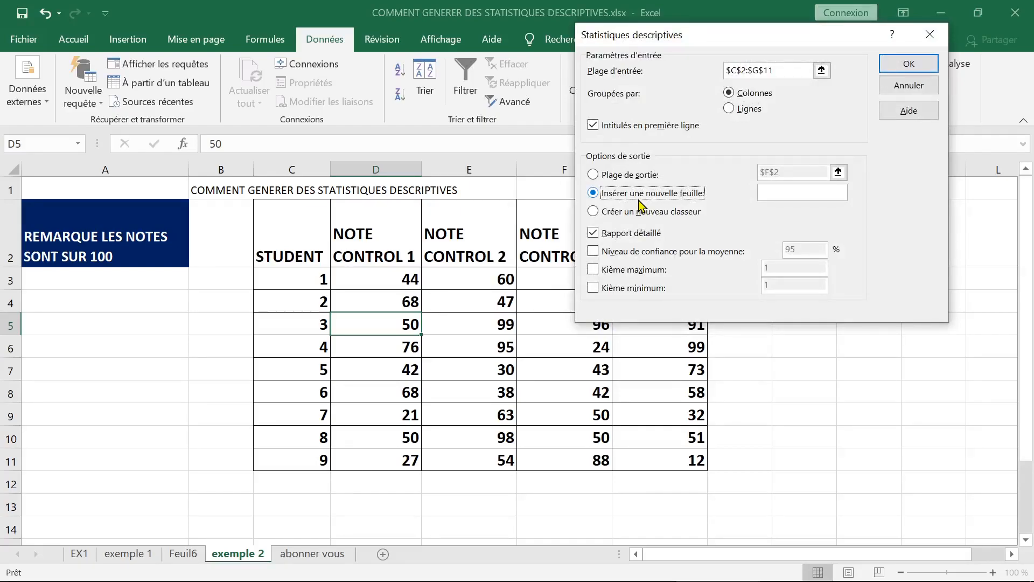
pyautogui.click(613, 235)
pyautogui.click(601, 234)
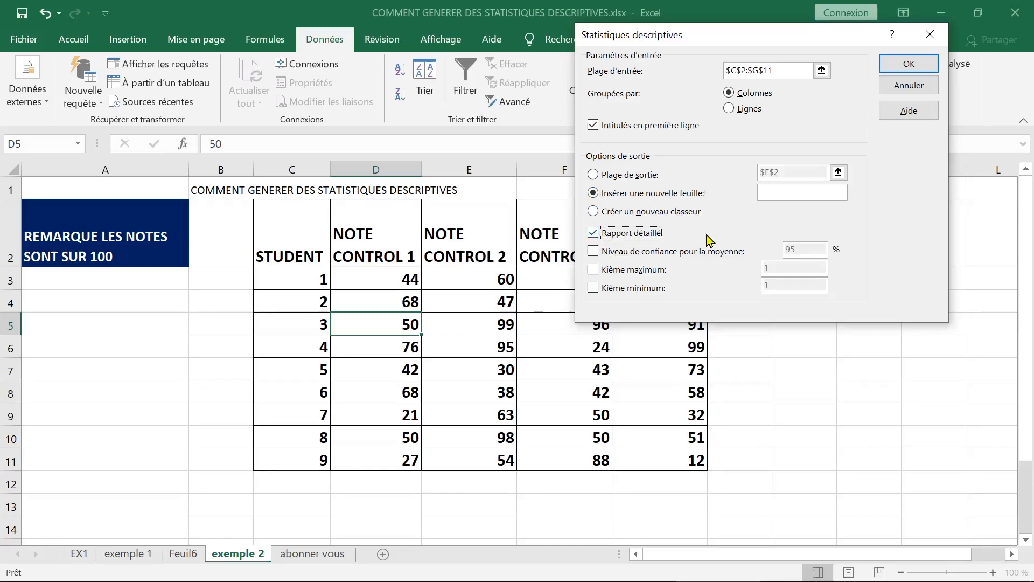
pyautogui.moveTo(762, 40); pyautogui.dragTo(678, 105)
pyautogui.click(816, 135)
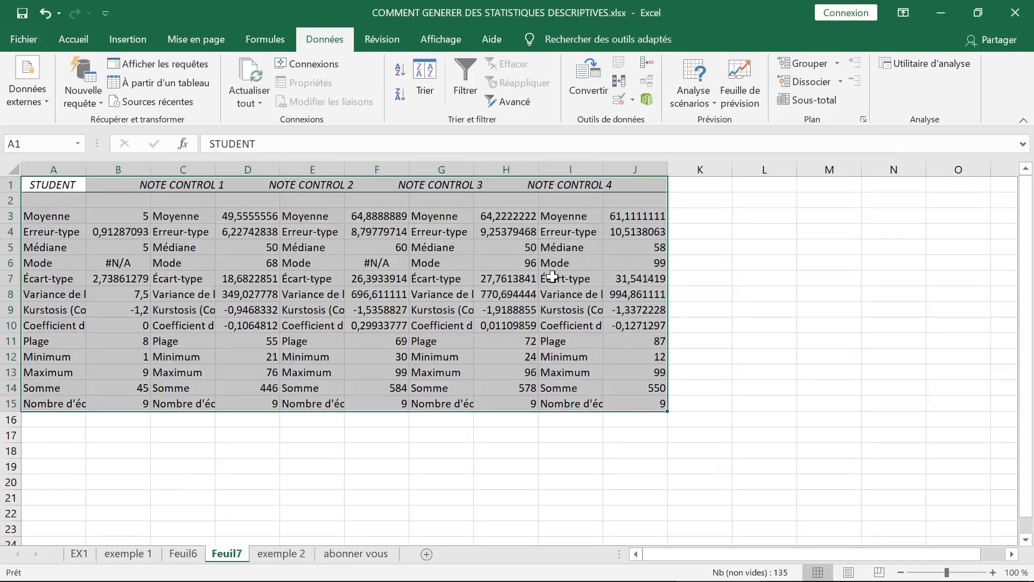
# Widen columns A to J of the report sheet equally and make their text bold at font size 12
pyautogui.click(63, 167)
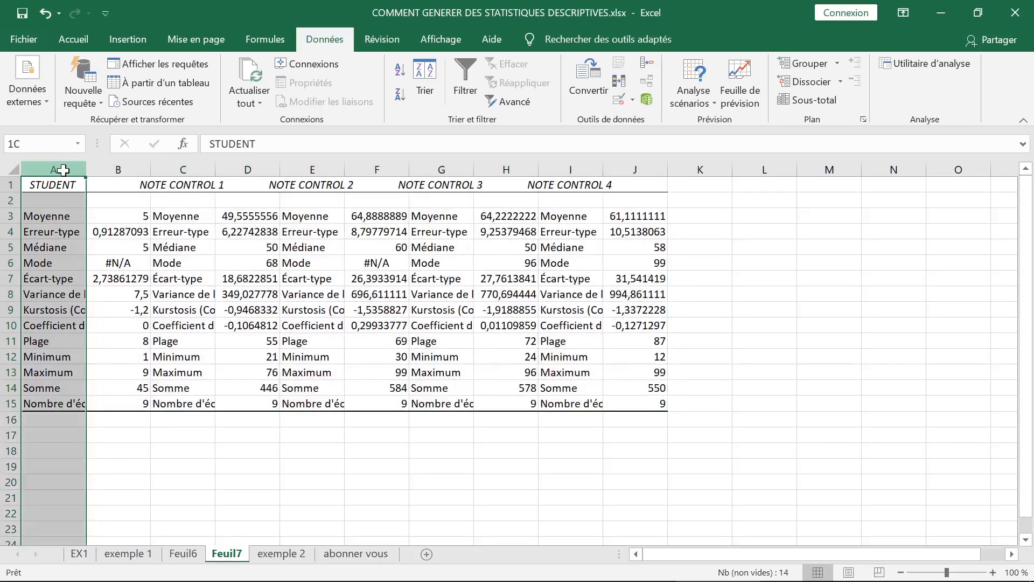
pyautogui.moveTo(65, 165); pyautogui.dragTo(653, 171)
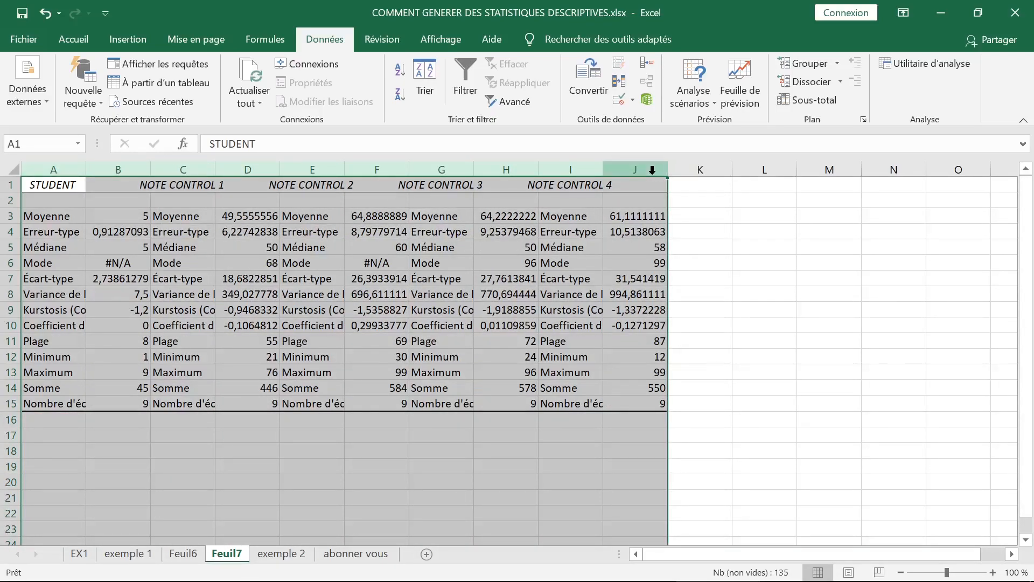
pyautogui.moveTo(280, 169); pyautogui.dragTo(308, 168)
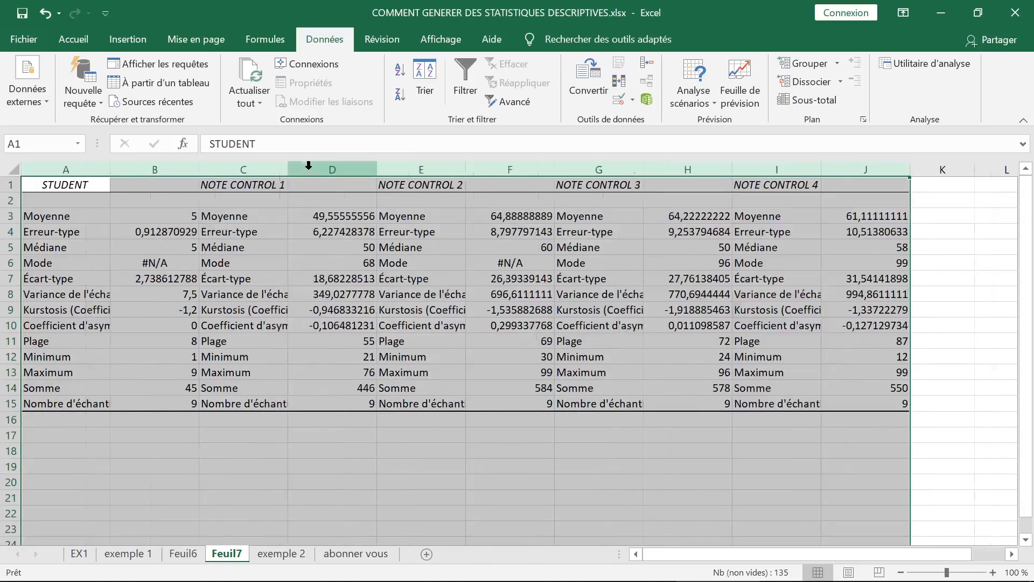
pyautogui.click(74, 39)
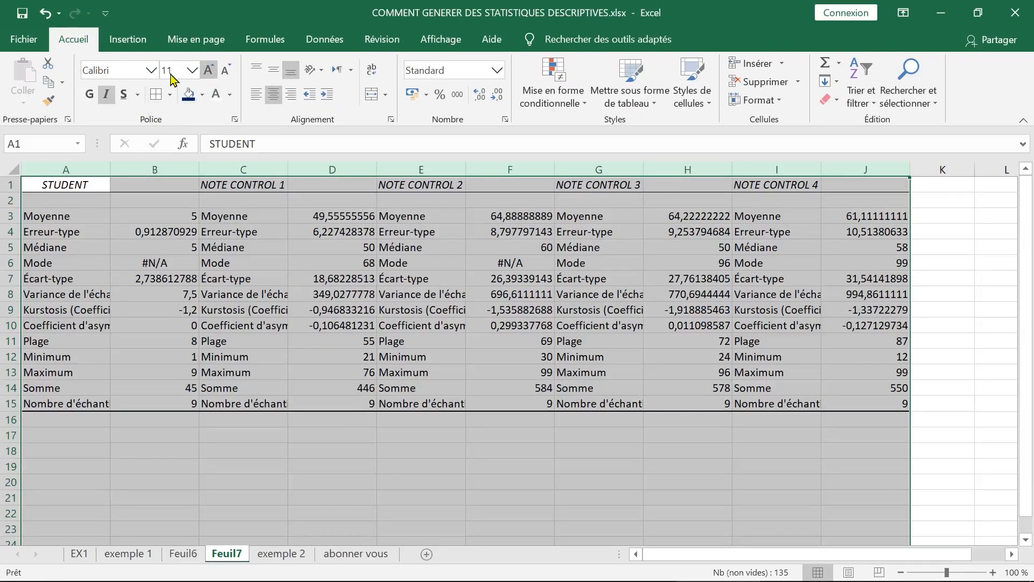
pyautogui.click(208, 70)
pyautogui.click(90, 96)
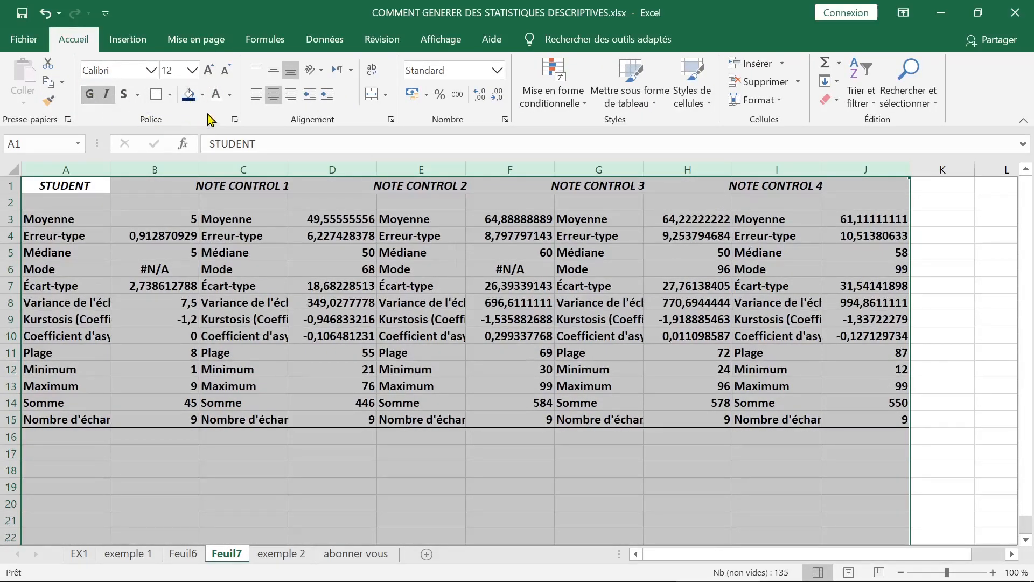
# Apply all borders (Toutes les bordures) to the statistics in A3:J15
pyautogui.click(409, 334)
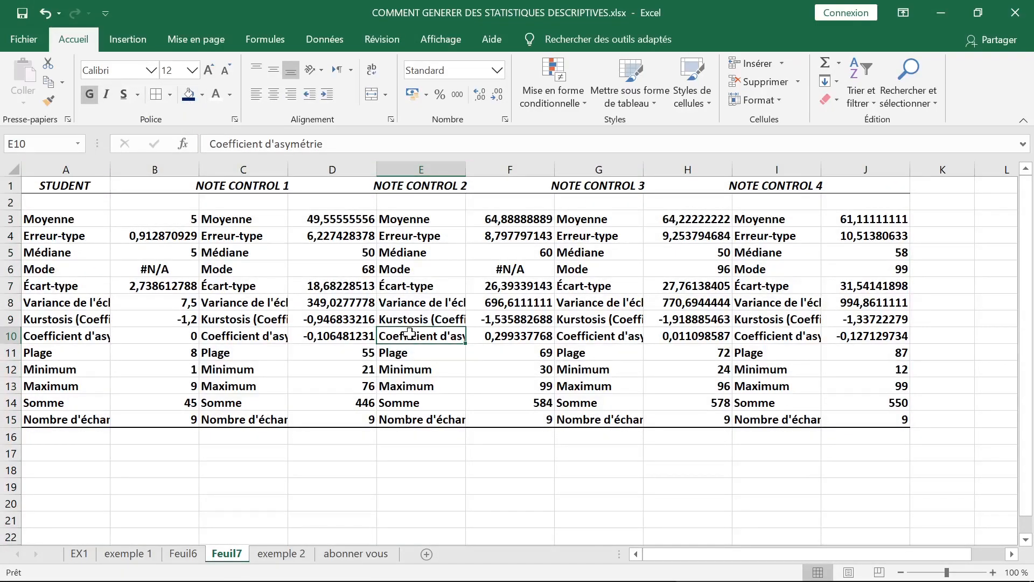
pyautogui.hotkey('ctrl', 'a')
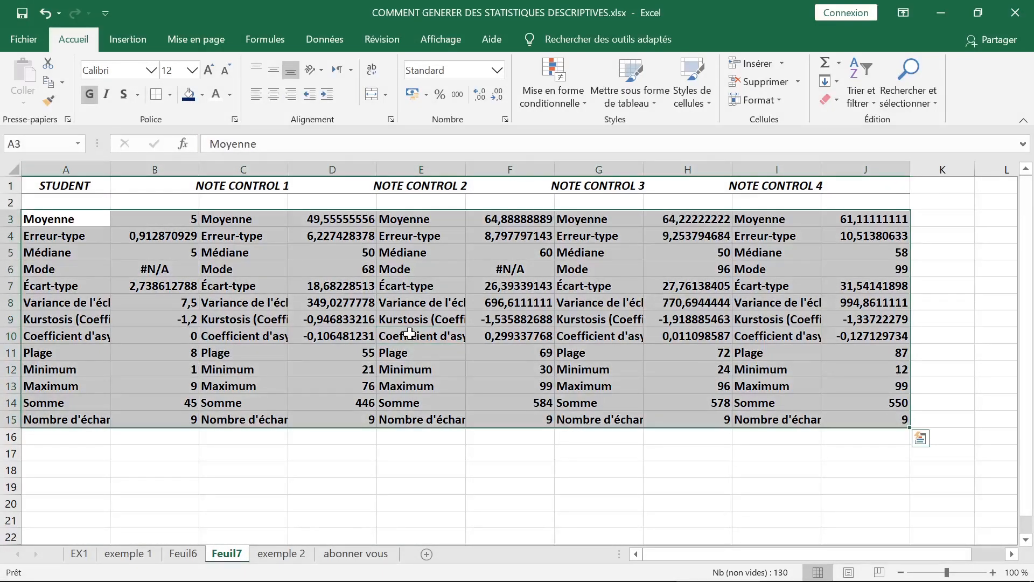
pyautogui.click(169, 95)
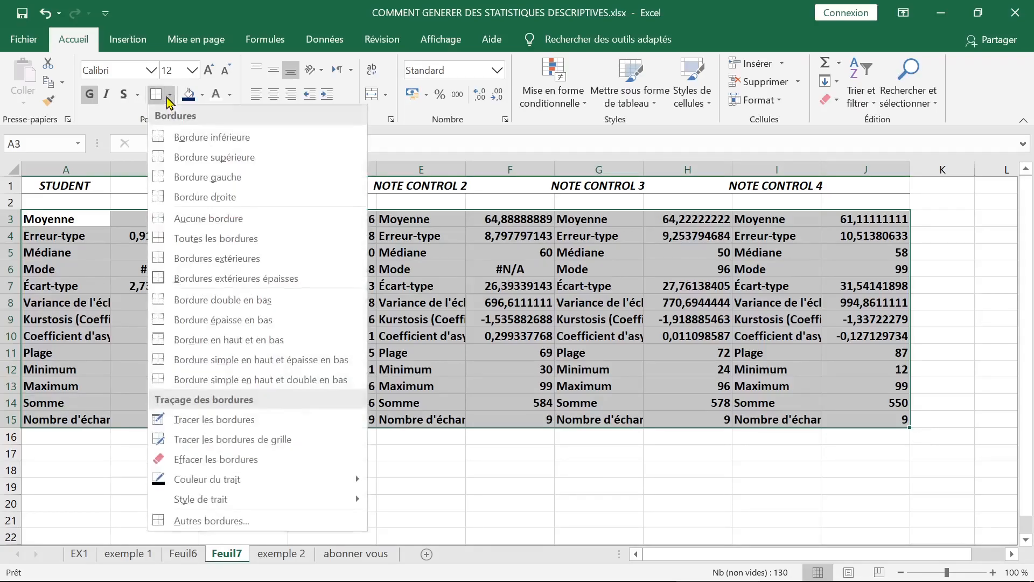
pyautogui.click(233, 279)
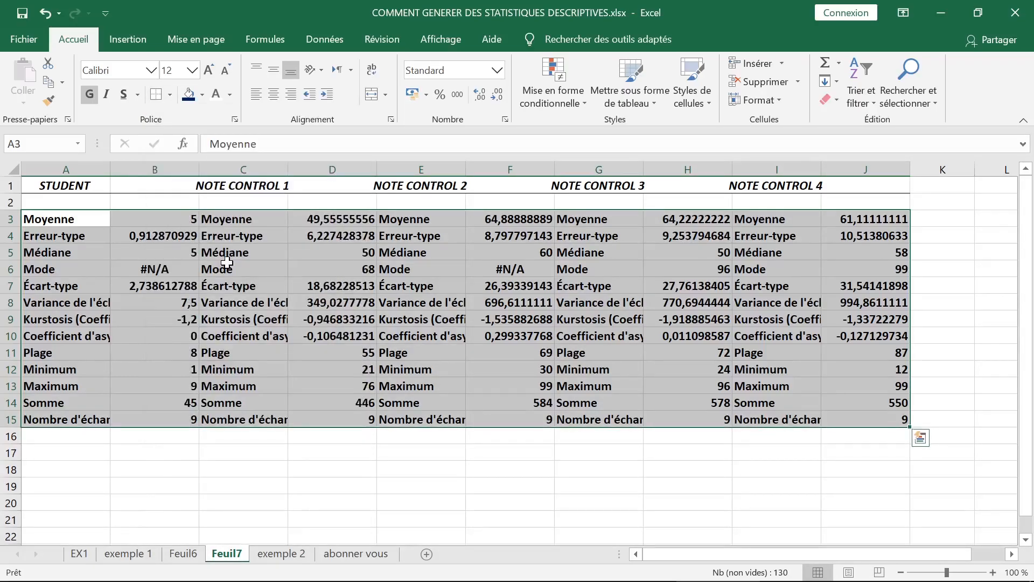
pyautogui.click(171, 96)
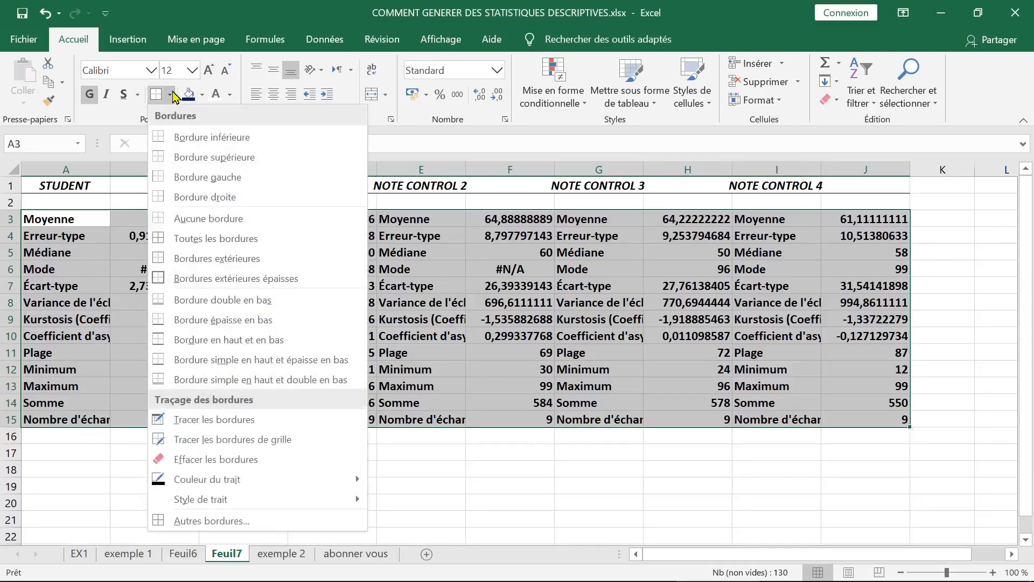
pyautogui.click(211, 245)
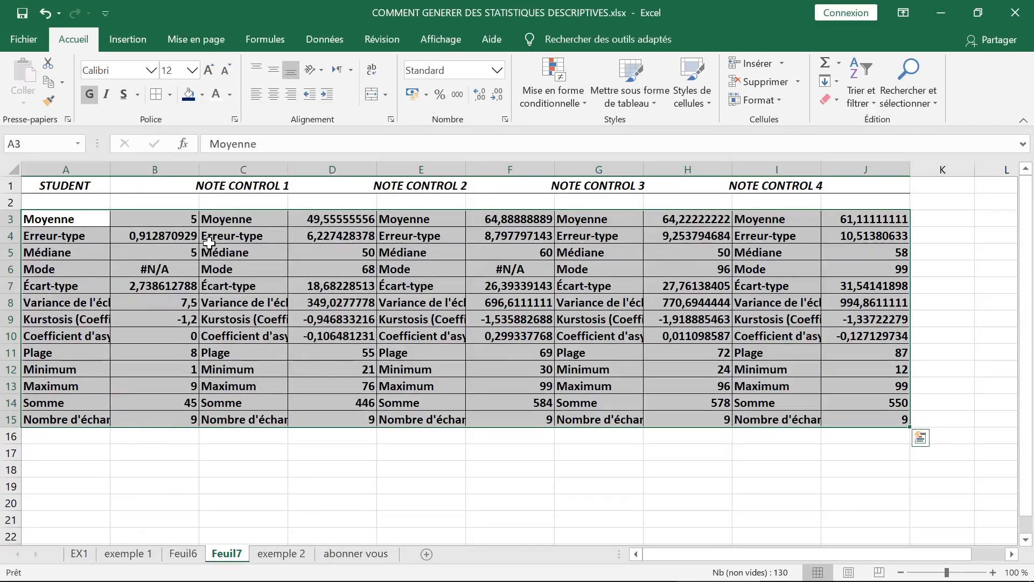
pyautogui.click(469, 339)
# Clear the contents of the STUDENT statistics block in A1:B15
pyautogui.moveTo(70, 185); pyautogui.dragTo(149, 421)
pyautogui.press('Delete')
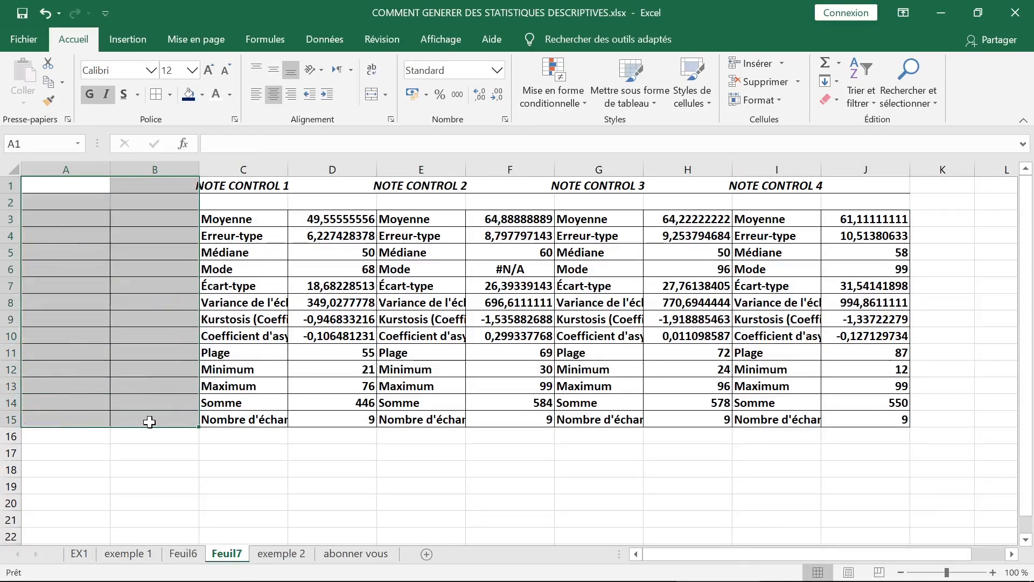
pyautogui.click(330, 451)
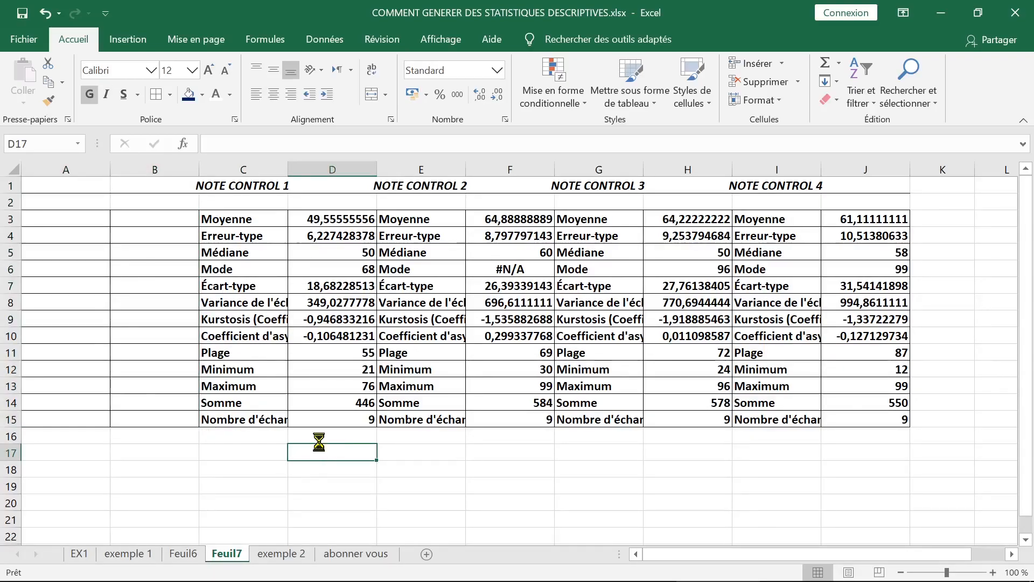
# Fill the NOTE CONTROL 1 block C1:D15 with yellow
pyautogui.scroll(2, 318, 440)
pyautogui.scroll(1, 207, 236)
pyautogui.moveTo(235, 193); pyautogui.dragTo(318, 493)
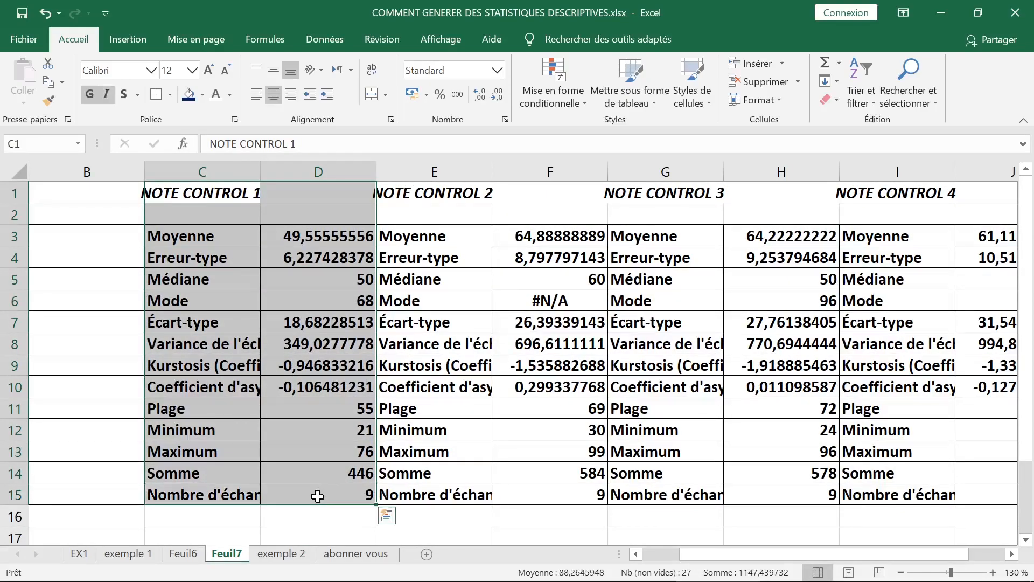
pyautogui.click(202, 95)
pyautogui.click(230, 224)
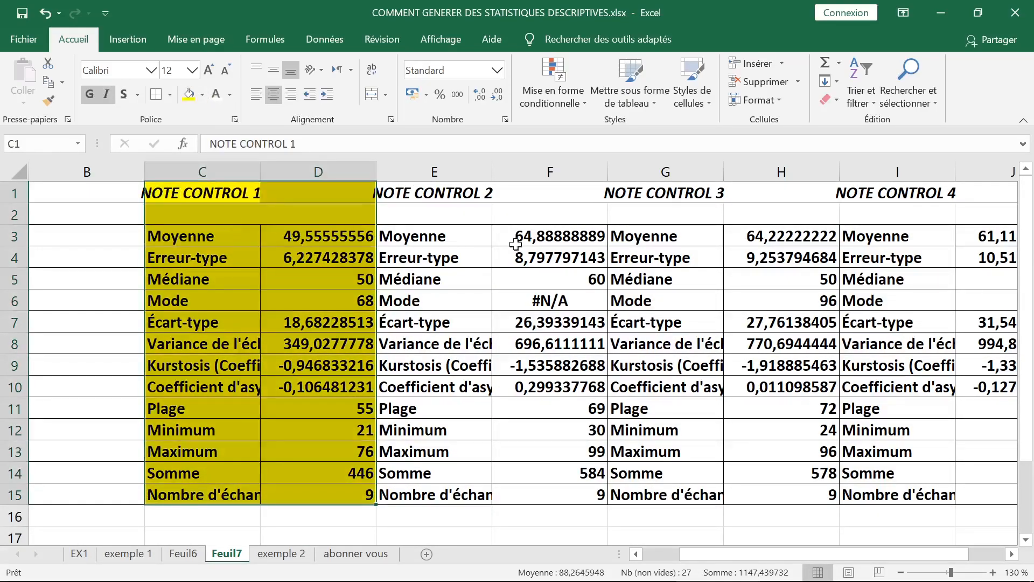
# Fill the NOTE CONTROL 2 block E1:F15 with light green and the NOTE CONTROL 3 block G1:H15 with light blue
pyautogui.moveTo(425, 199); pyautogui.dragTo(566, 492)
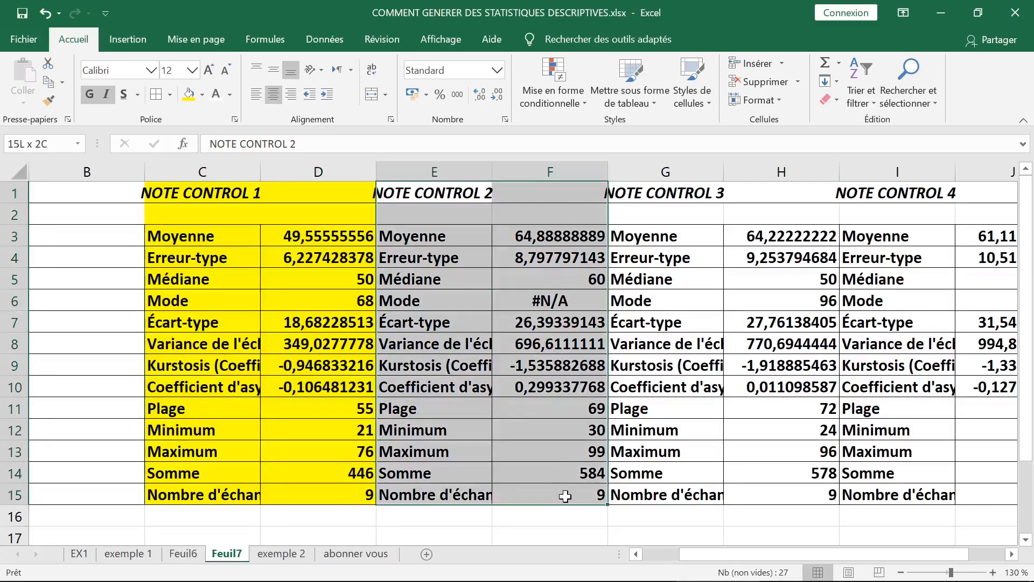
pyautogui.click(203, 95)
pyautogui.click(244, 223)
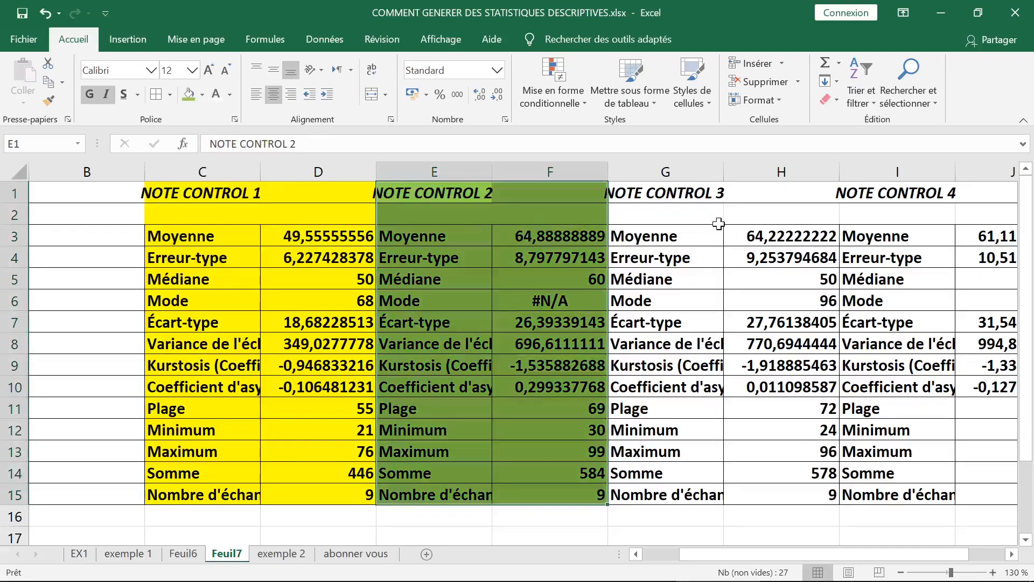
pyautogui.moveTo(659, 190); pyautogui.dragTo(769, 489)
pyautogui.click(202, 95)
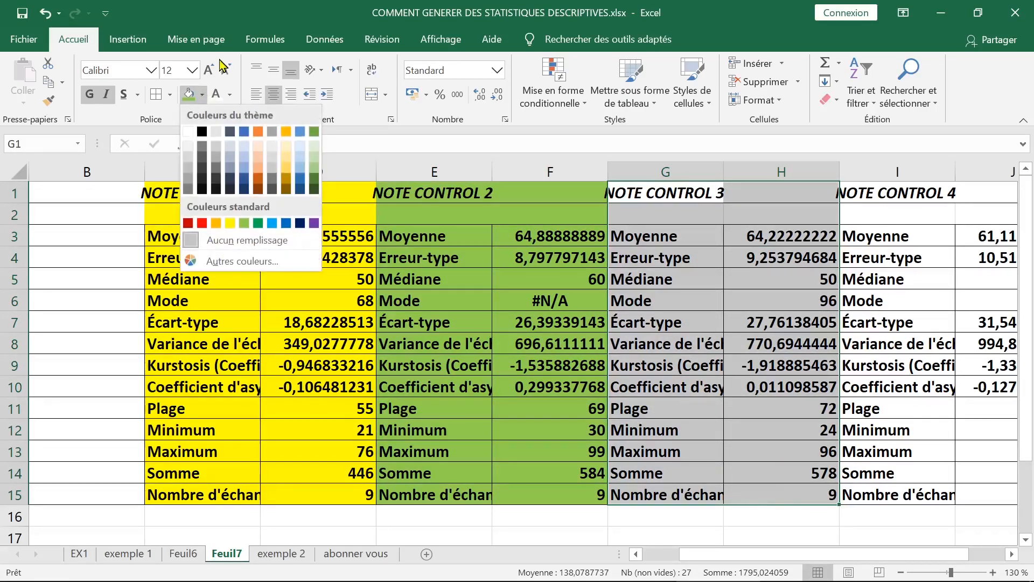
pyautogui.click(267, 223)
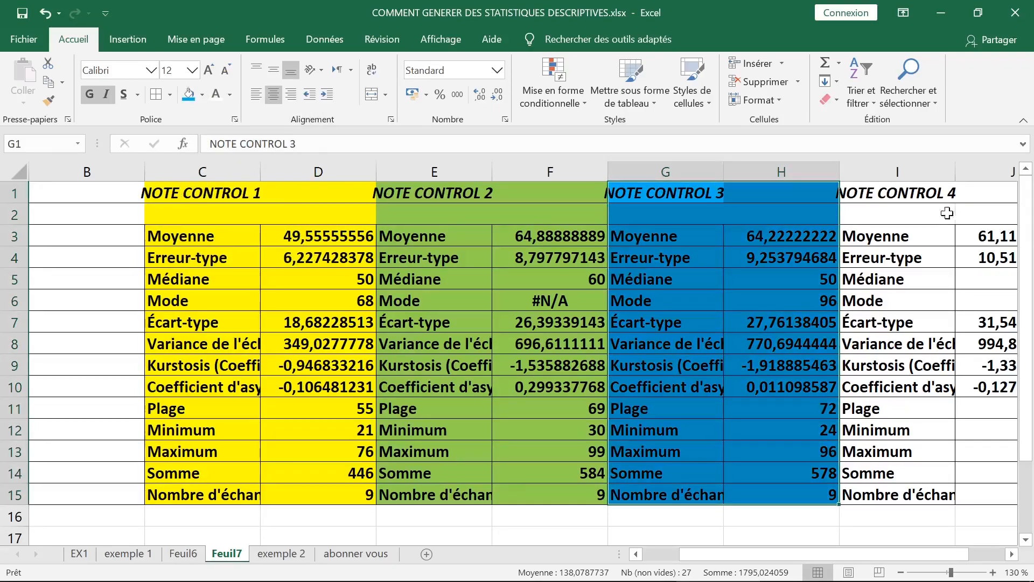
# Narrow the empty column B and widen column C so that more of its statistic labels fits
pyautogui.click(899, 197)
pyautogui.click(115, 172)
pyautogui.moveTo(145, 172); pyautogui.dragTo(67, 173)
pyautogui.click(143, 170)
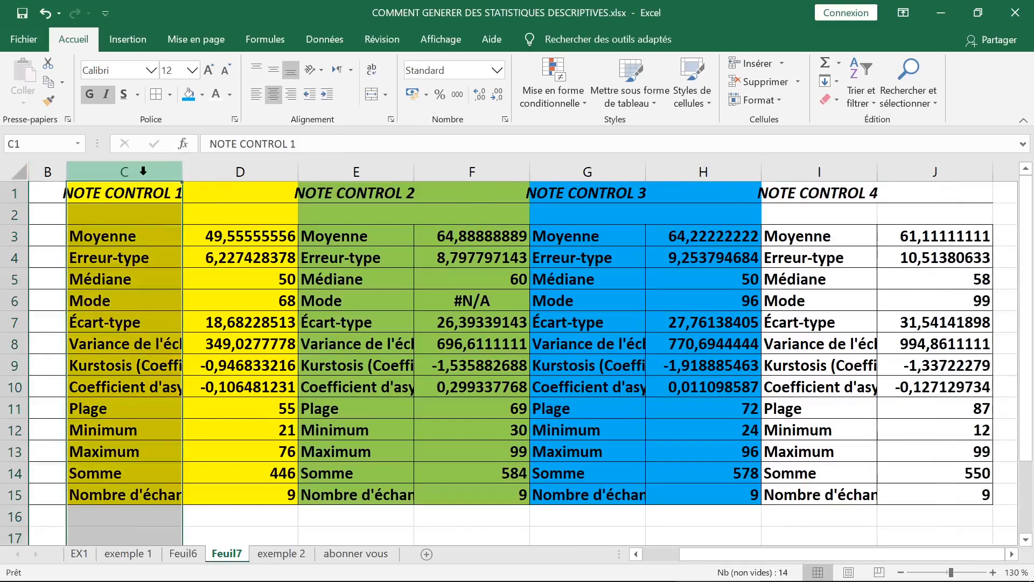
pyautogui.click(133, 235)
pyautogui.moveTo(183, 171); pyautogui.dragTo(201, 164)
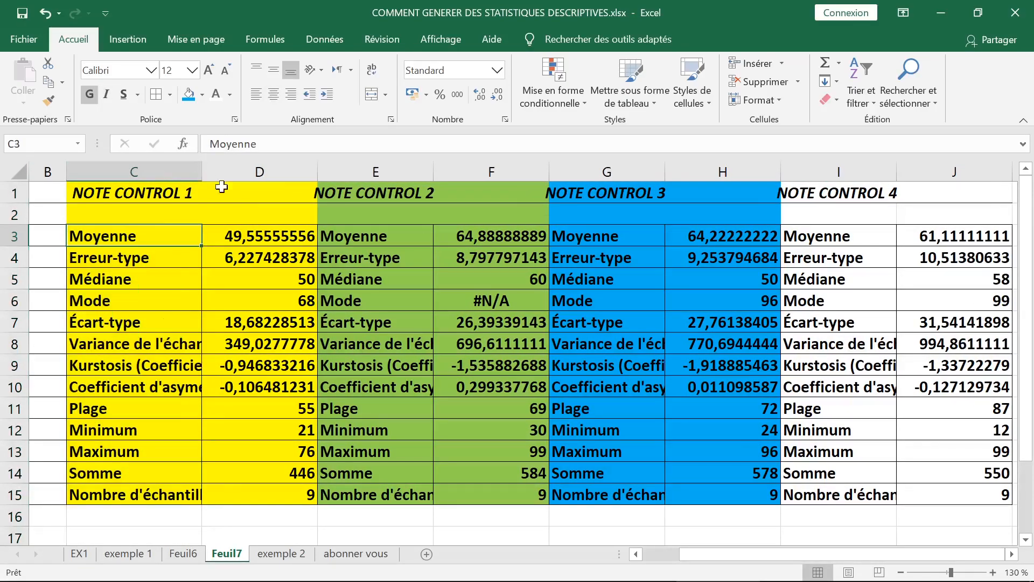
# Compare the Moyenne values of NOTE CONTROL 1 and NOTE CONTROL 2 in cells D3 and F3
pyautogui.click(270, 238)
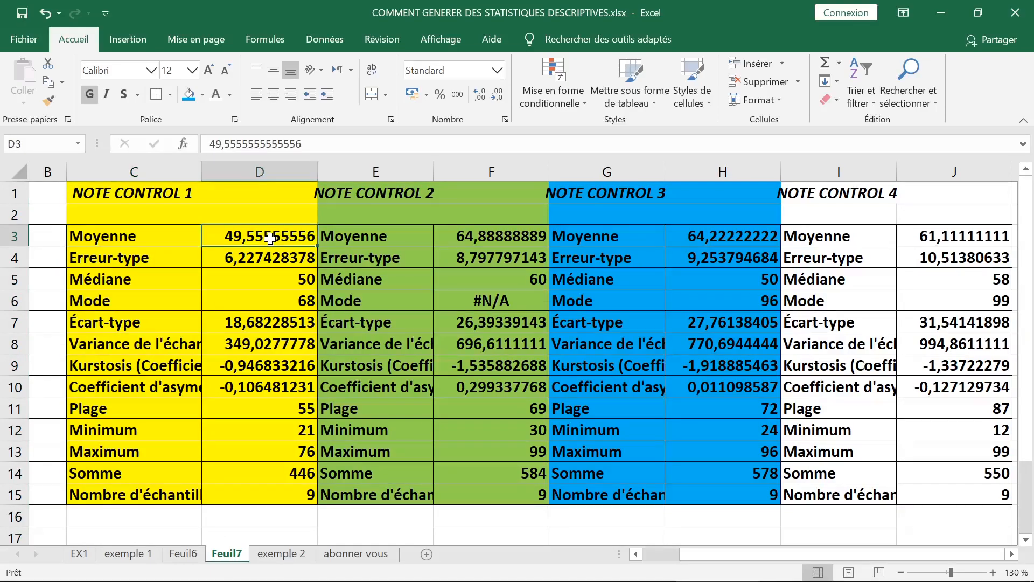
pyautogui.click(473, 237)
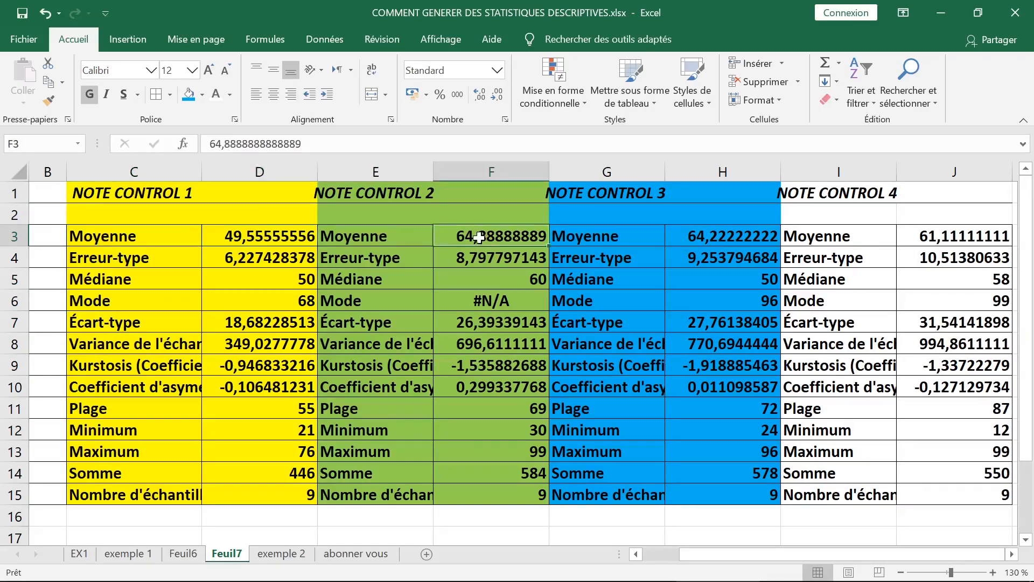
pyautogui.click(256, 237)
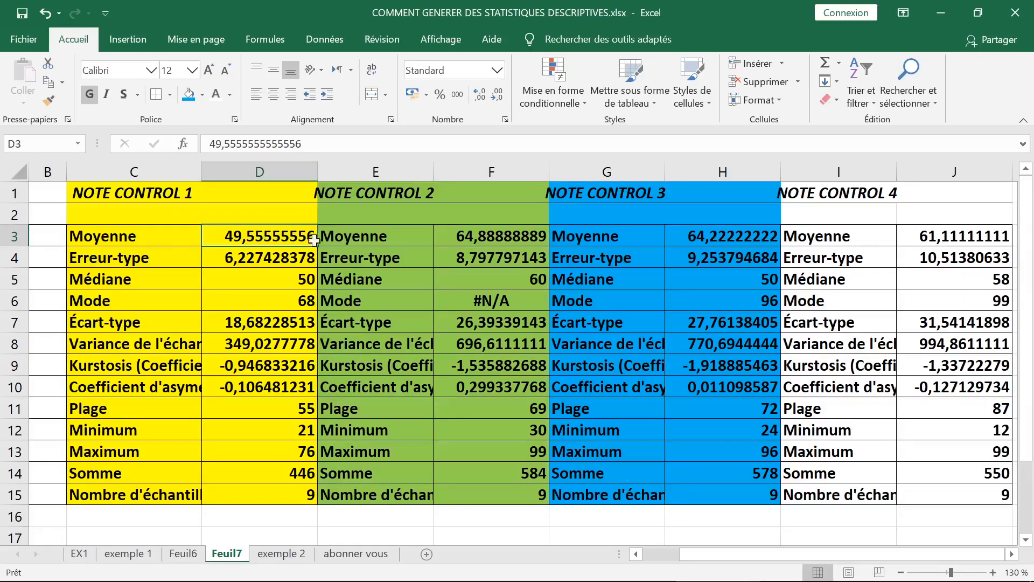
pyautogui.click(485, 241)
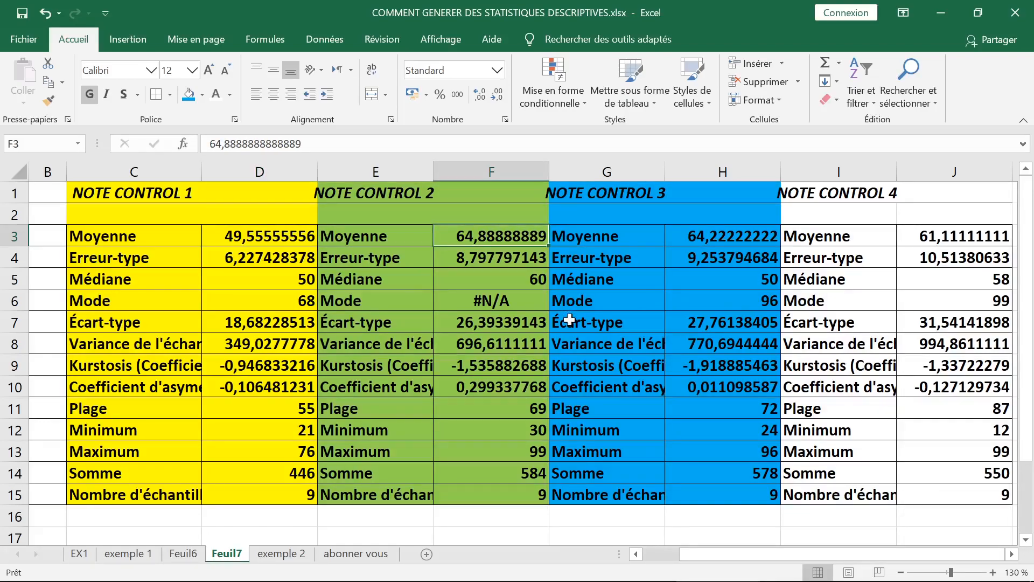
# Compare the Moyenne values of NOTE CONTROL 3 and NOTE CONTROL 4, and the Minimum, Maximum and Somme rows of all four reports
pyautogui.click(713, 237)
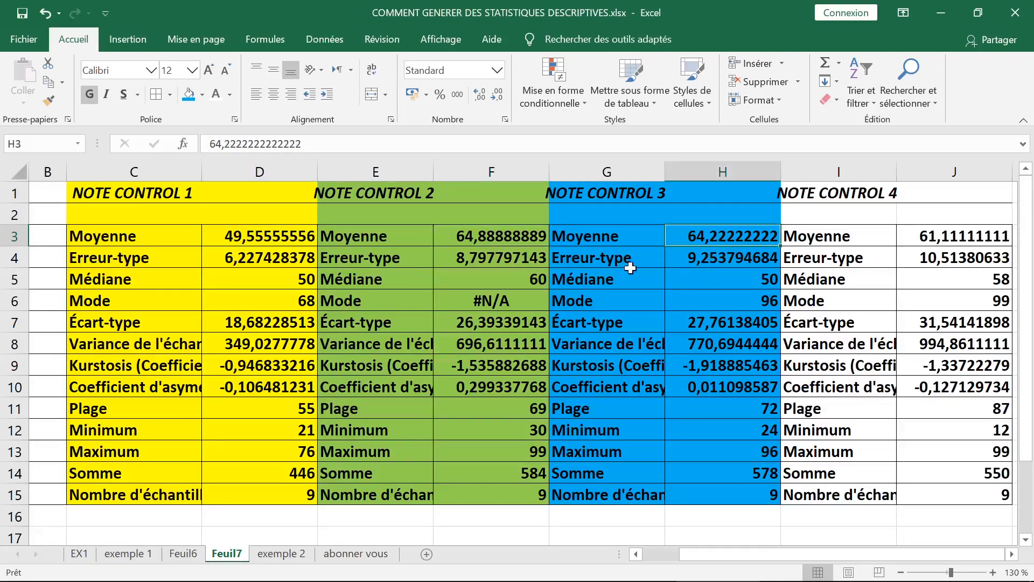
pyautogui.click(934, 242)
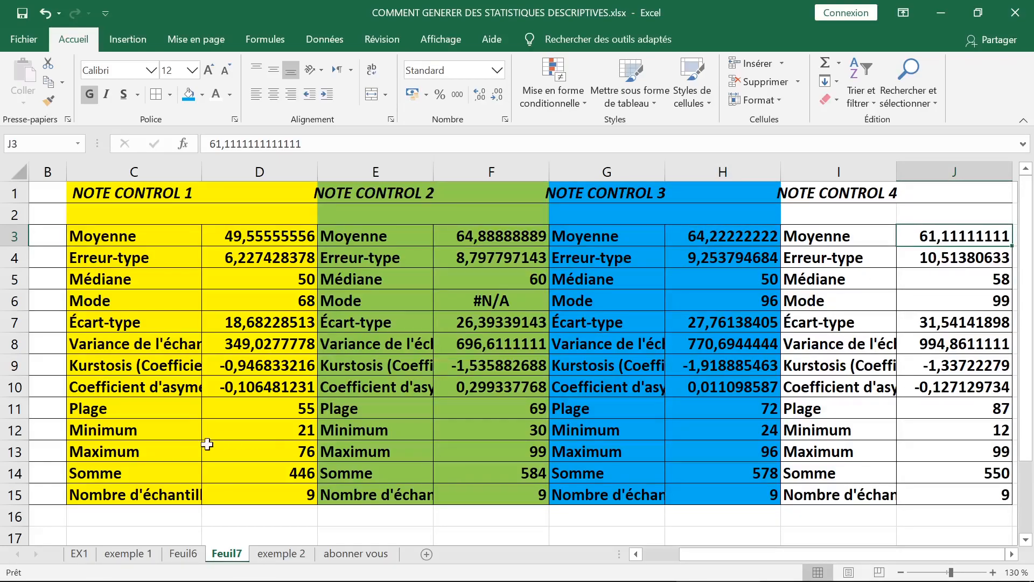
pyautogui.moveTo(144, 431); pyautogui.dragTo(944, 468)
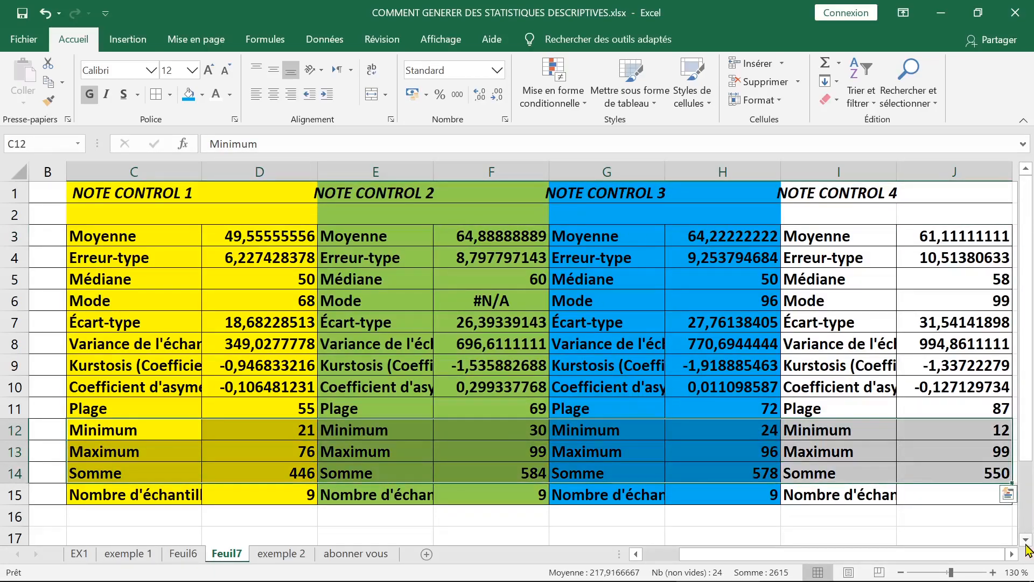
pyautogui.scroll(-2, 1026, 545)
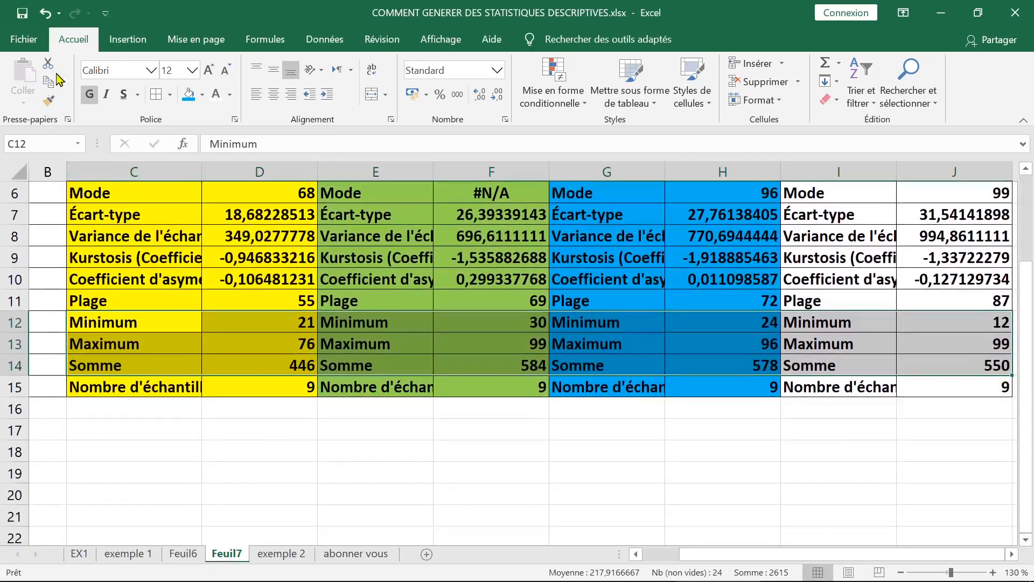
# Collapse the ribbon and autofit column I of the NOTE CONTROL 4 block to its statistic labels
pyautogui.doubleClick(65, 41)
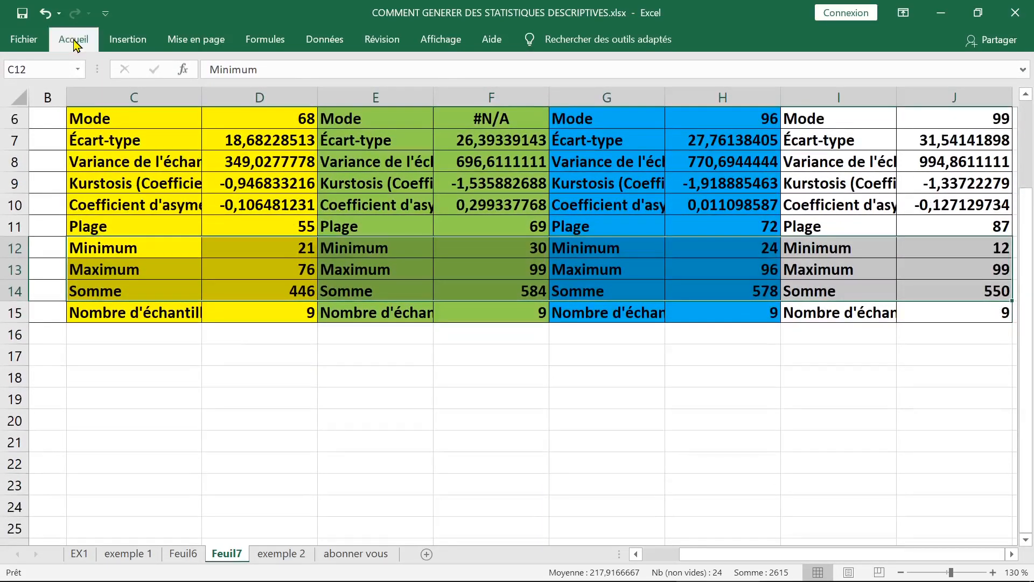
pyautogui.click(75, 41)
pyautogui.click(74, 41)
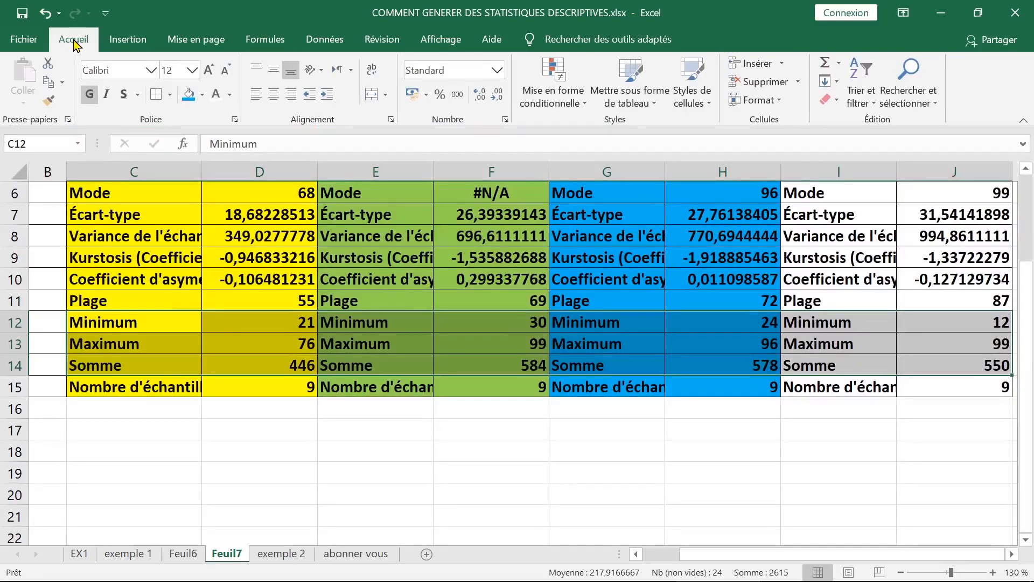
pyautogui.doubleClick(74, 41)
pyautogui.doubleClick(74, 41)
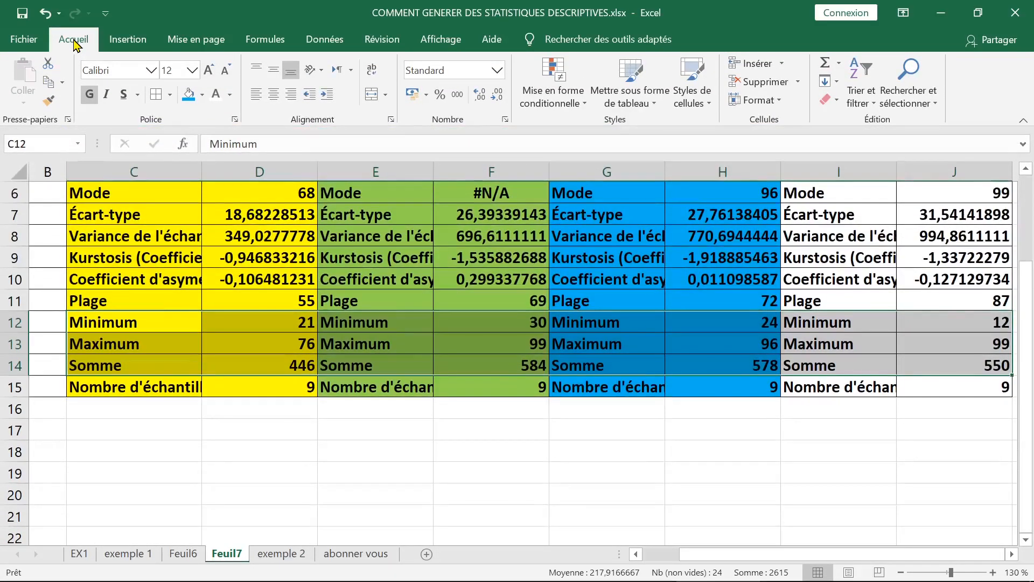
pyautogui.doubleClick(74, 41)
pyautogui.click(74, 41)
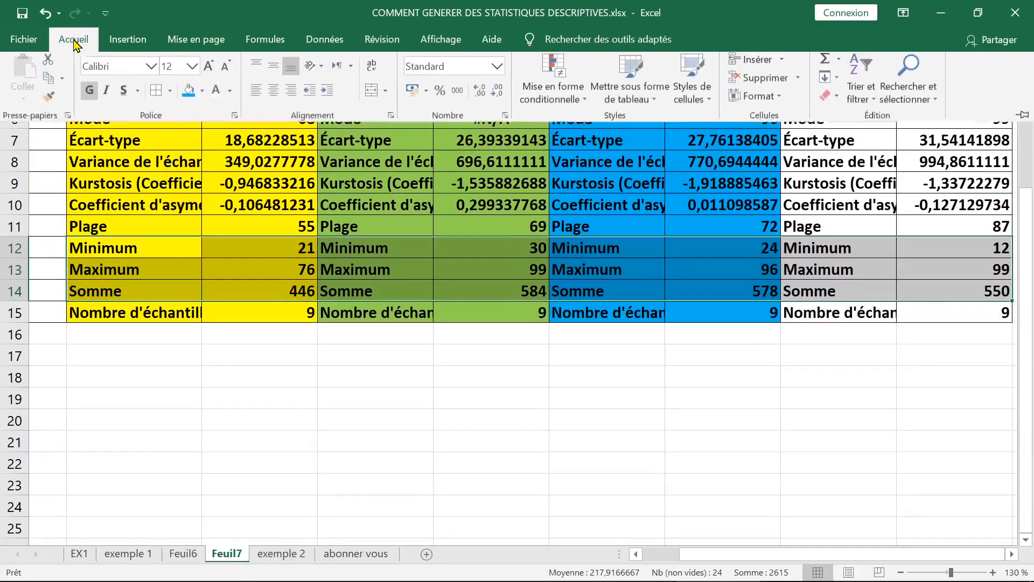
pyautogui.click(73, 41)
pyautogui.doubleClick(74, 41)
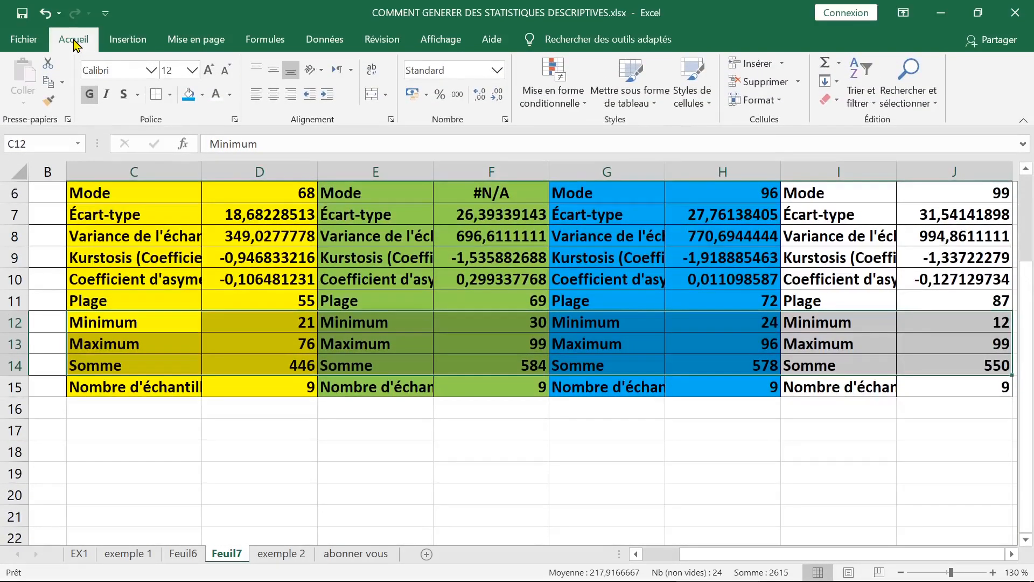
pyautogui.doubleClick(74, 41)
pyautogui.click(299, 184)
pyautogui.scroll(2, 378, 205)
pyautogui.scroll(1, 378, 205)
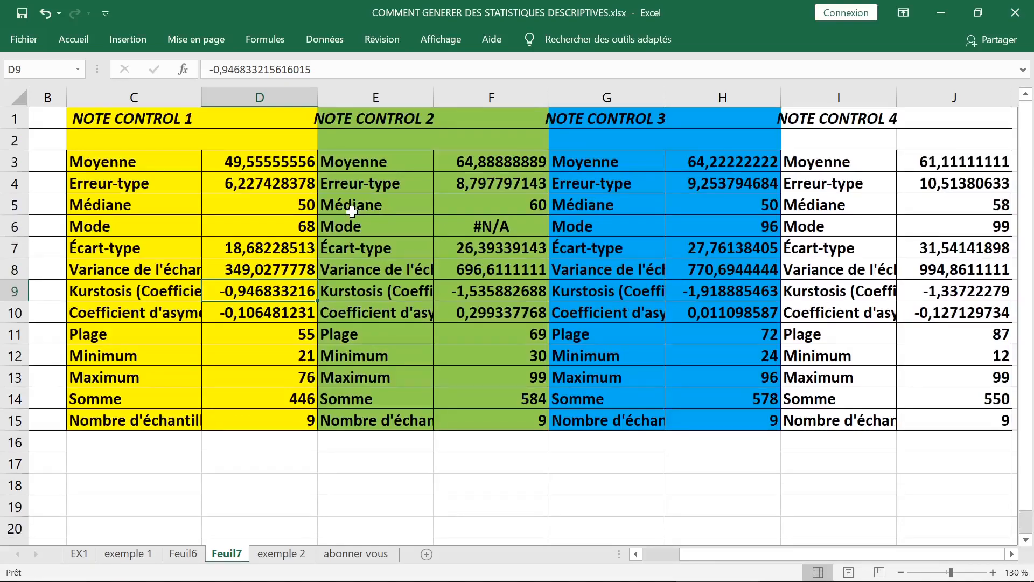
pyautogui.doubleClick(898, 98)
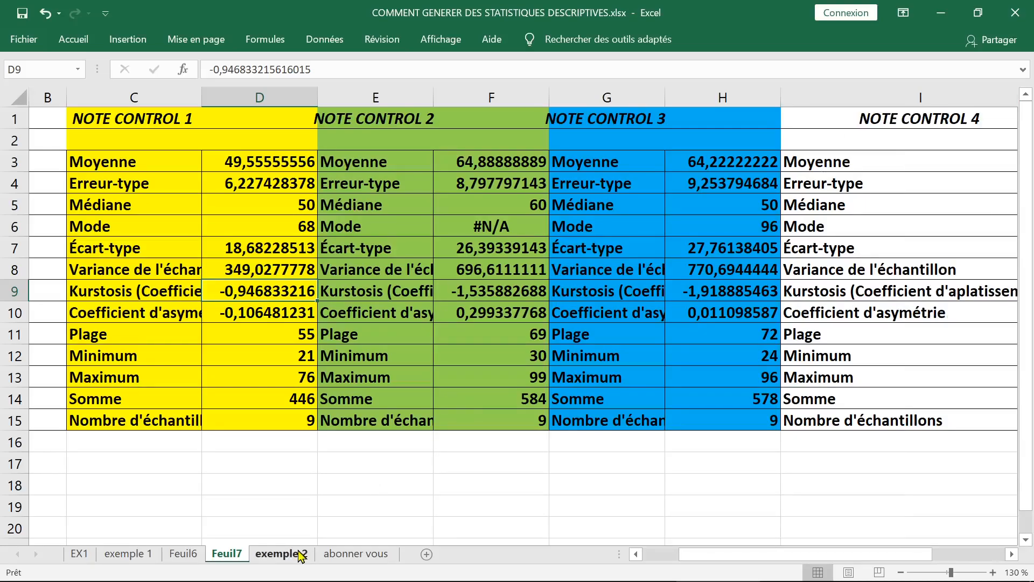
# On the Feuil6 sheet, deactivate the Analysis ToolPak add-in through the Excel add-ins options
pyautogui.click(186, 555)
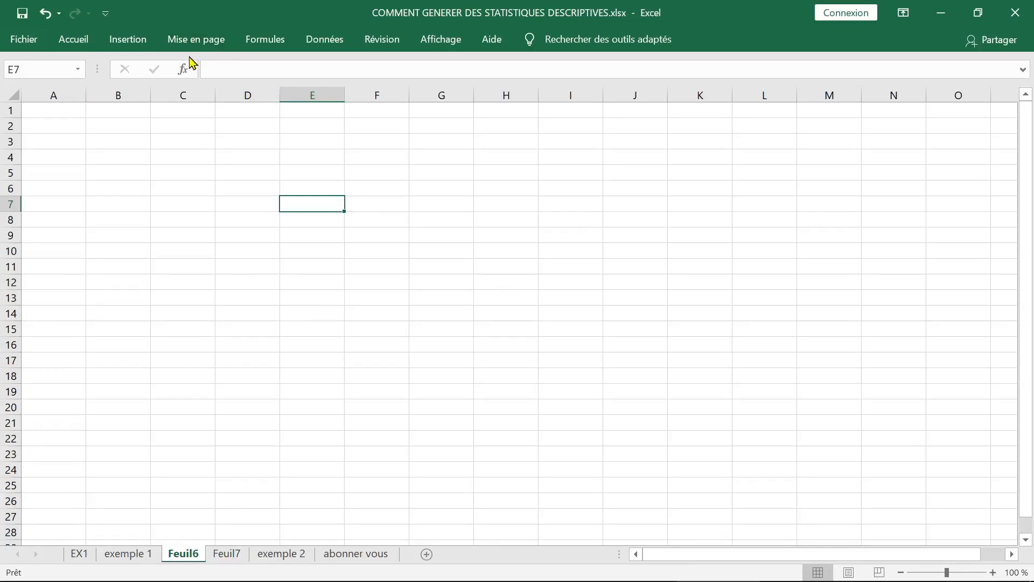
pyautogui.click(251, 159)
pyautogui.hotkey('alt', 'f')
pyautogui.press('t')
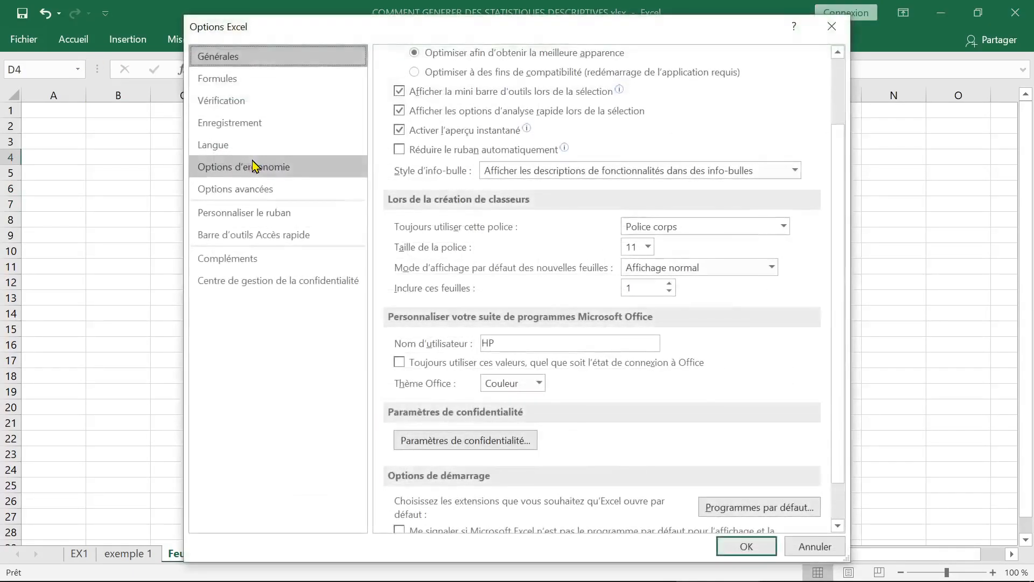
pyautogui.click(246, 261)
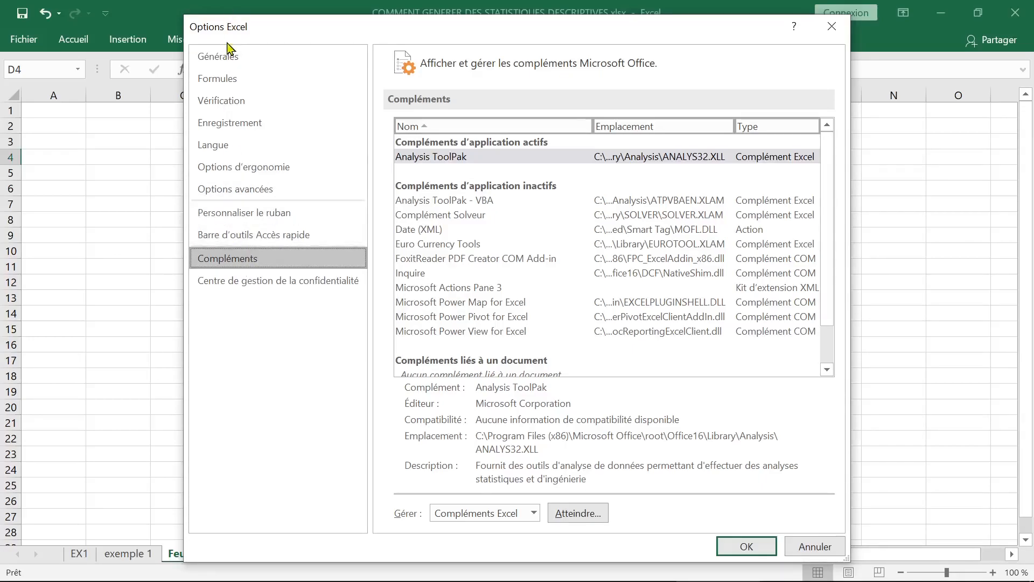
pyautogui.click(533, 512)
pyautogui.click(498, 428)
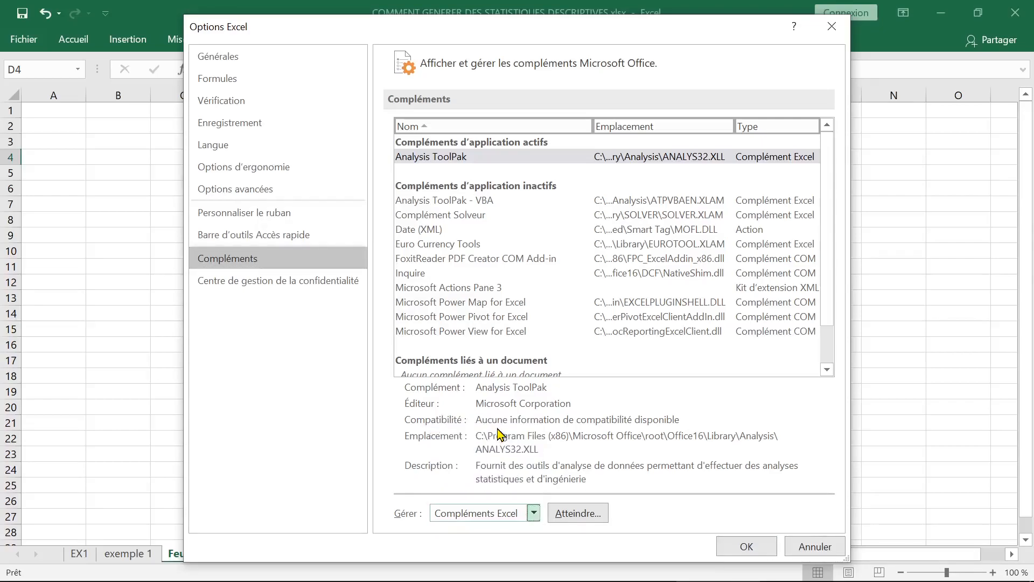
pyautogui.click(572, 514)
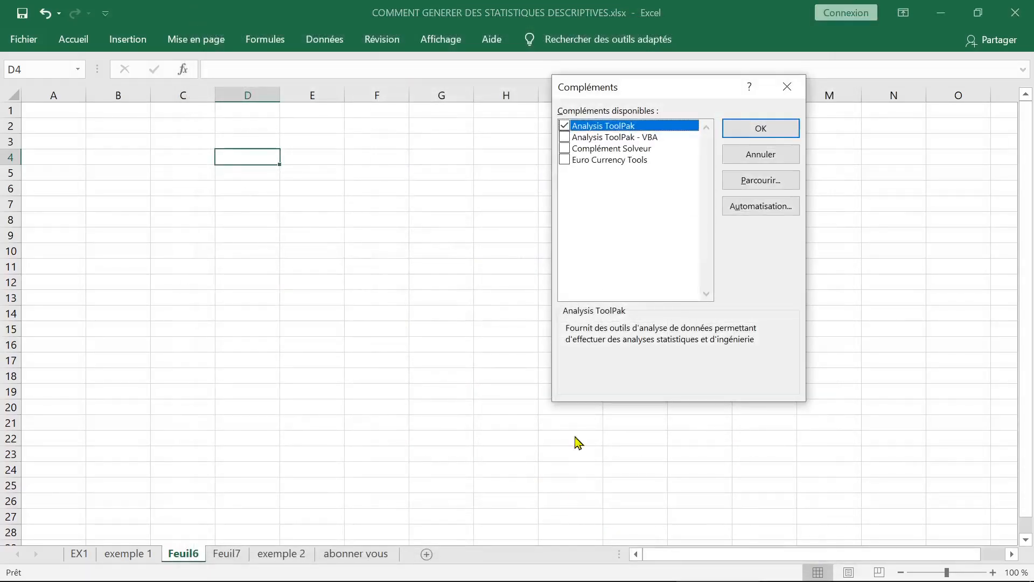
pyautogui.moveTo(670, 90); pyautogui.dragTo(516, 91)
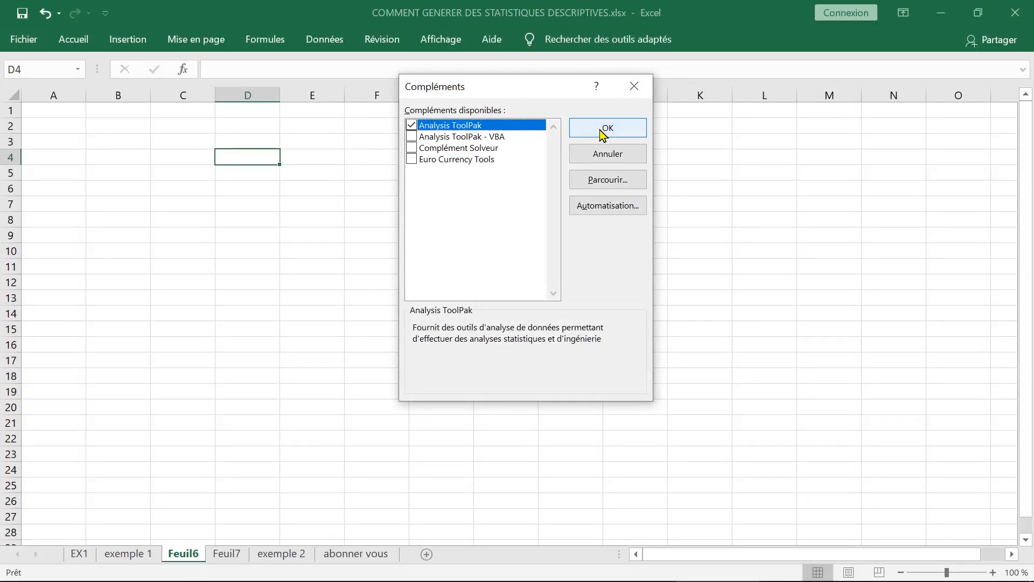
pyautogui.click(412, 126)
pyautogui.click(619, 131)
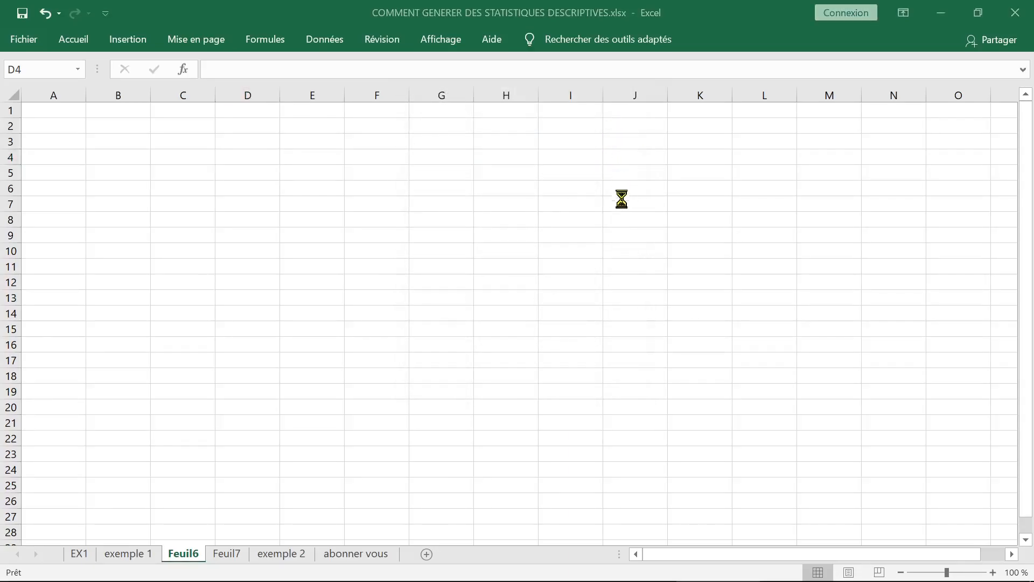
# Check whether the Utilitaire d'analyse command is offered among the data commands
pyautogui.click(559, 217)
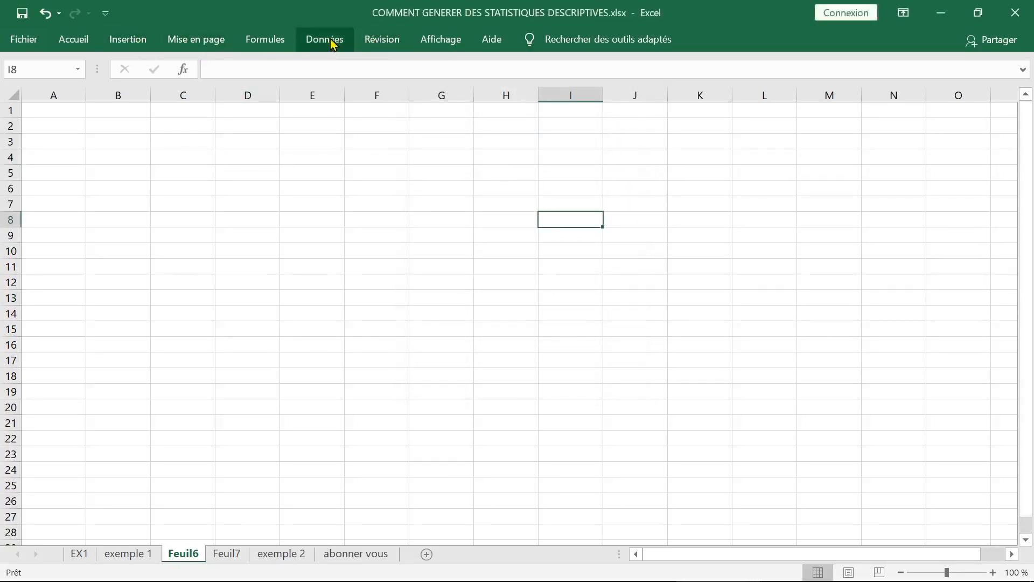
pyautogui.click(324, 39)
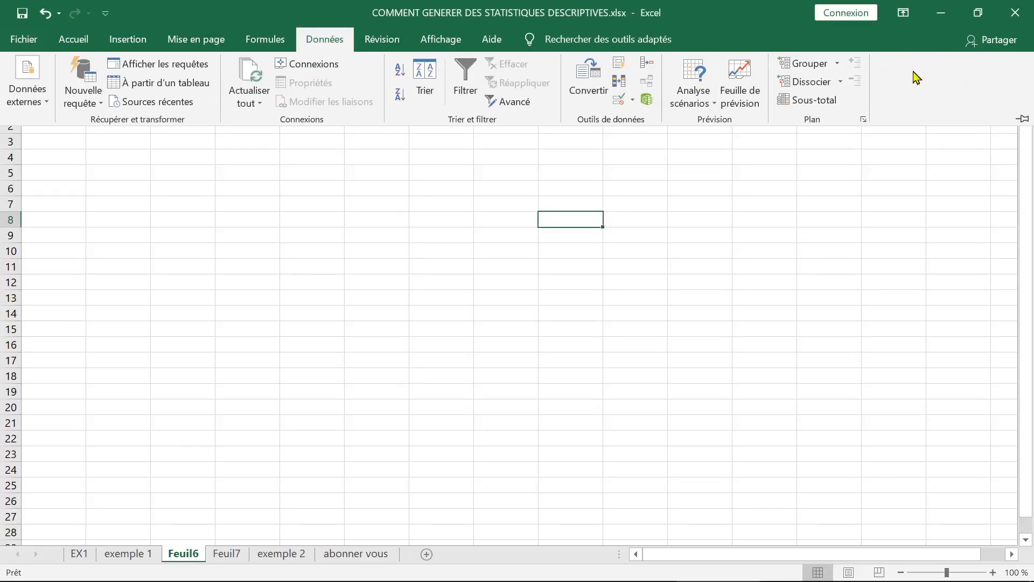
pyautogui.click(464, 170)
pyautogui.click(464, 170)
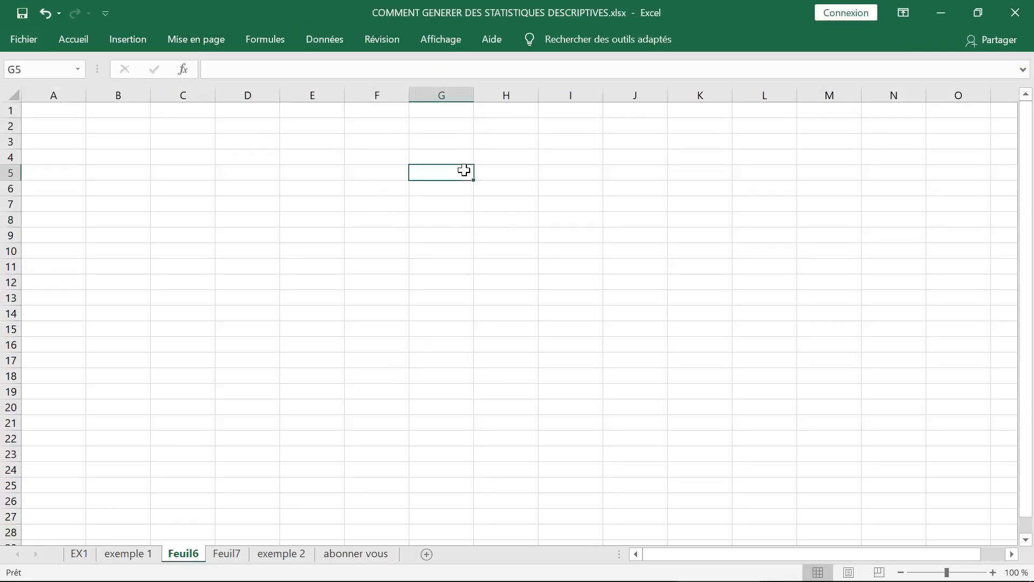
# Activate the Analysis ToolPak add-in through the Compléments Excel options
pyautogui.hotkey('alt', 't')
pyautogui.press('o')
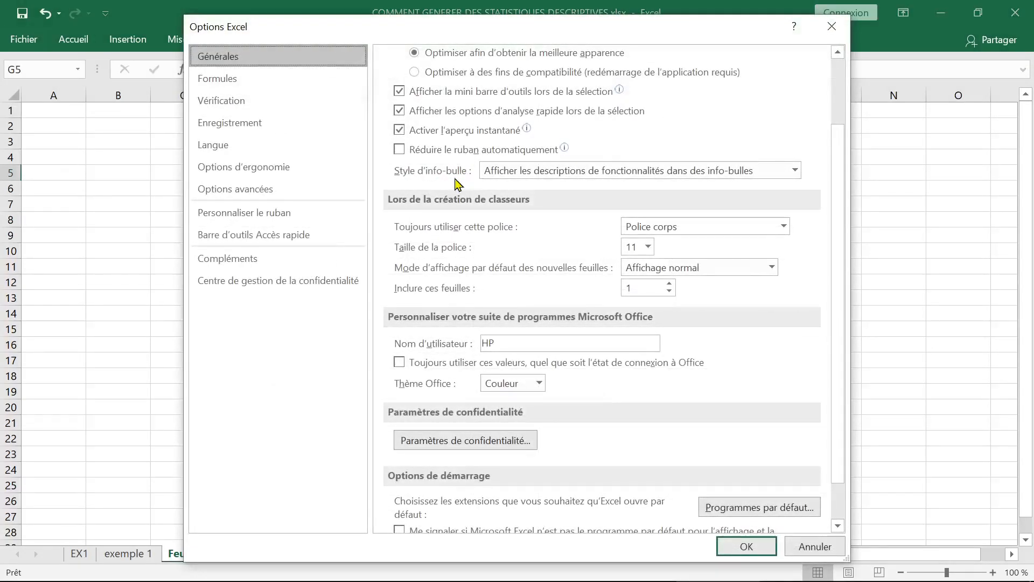
pyautogui.click(264, 268)
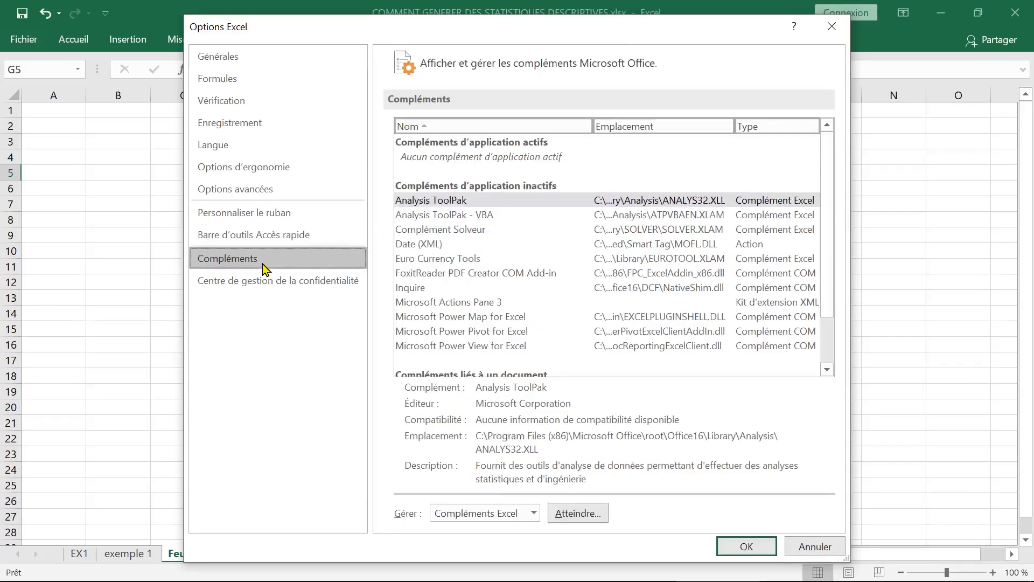
pyautogui.click(516, 516)
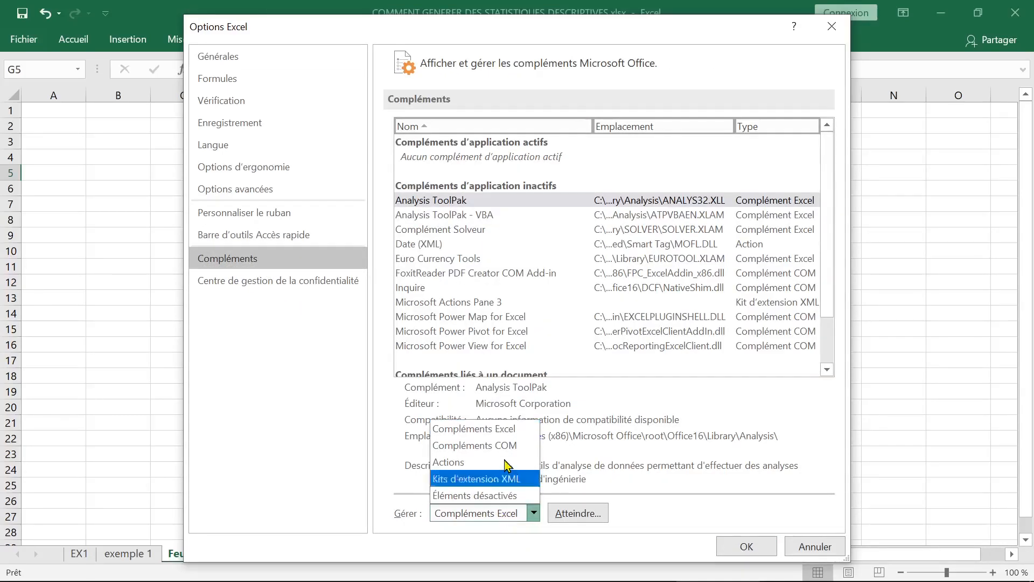
pyautogui.click(502, 431)
pyautogui.click(571, 516)
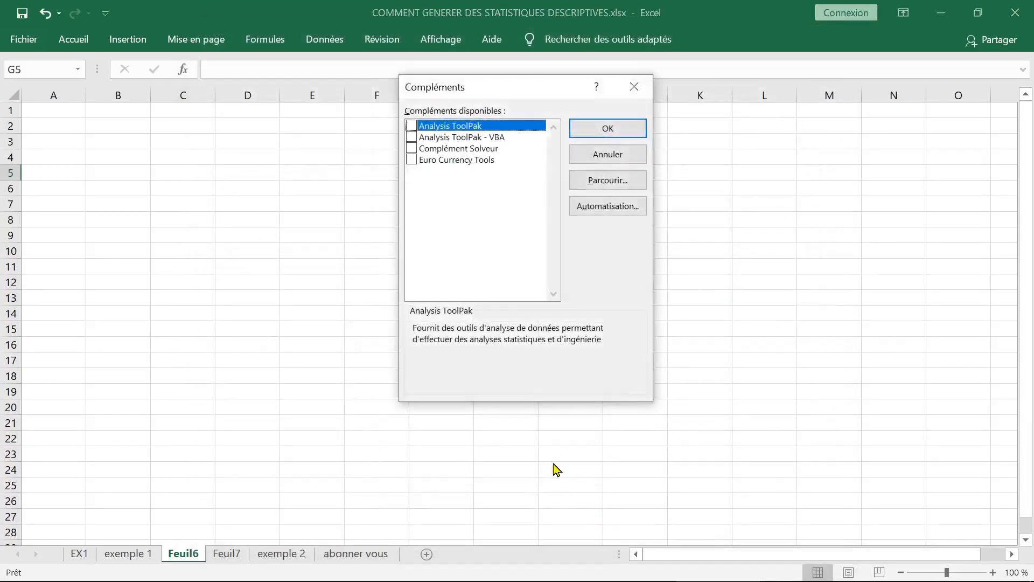
pyautogui.click(625, 133)
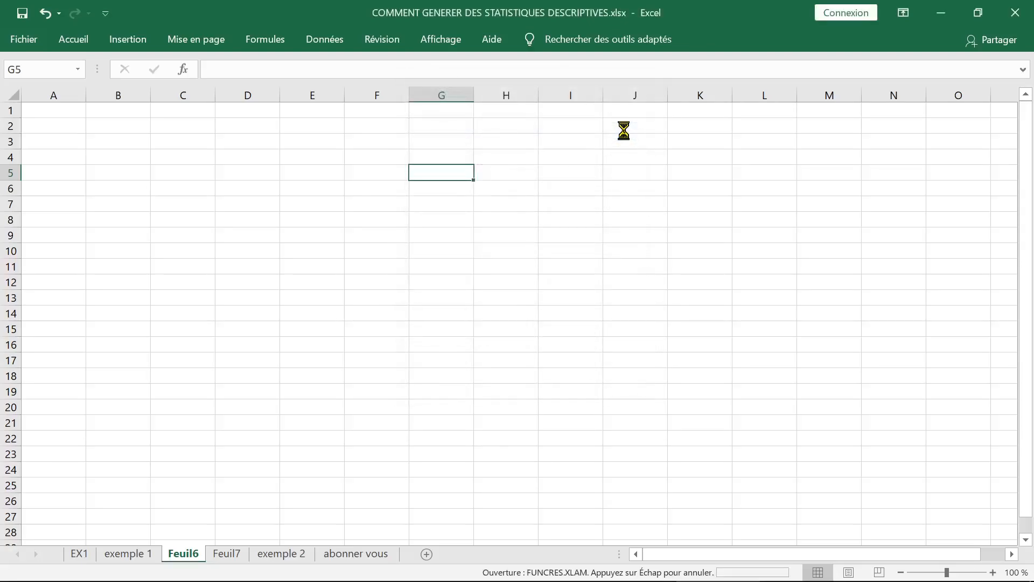
# Keep the ribbon expanded on the data commands and add Utilitaire d'analyse to the Quick Access Toolbar
pyautogui.click(635, 173)
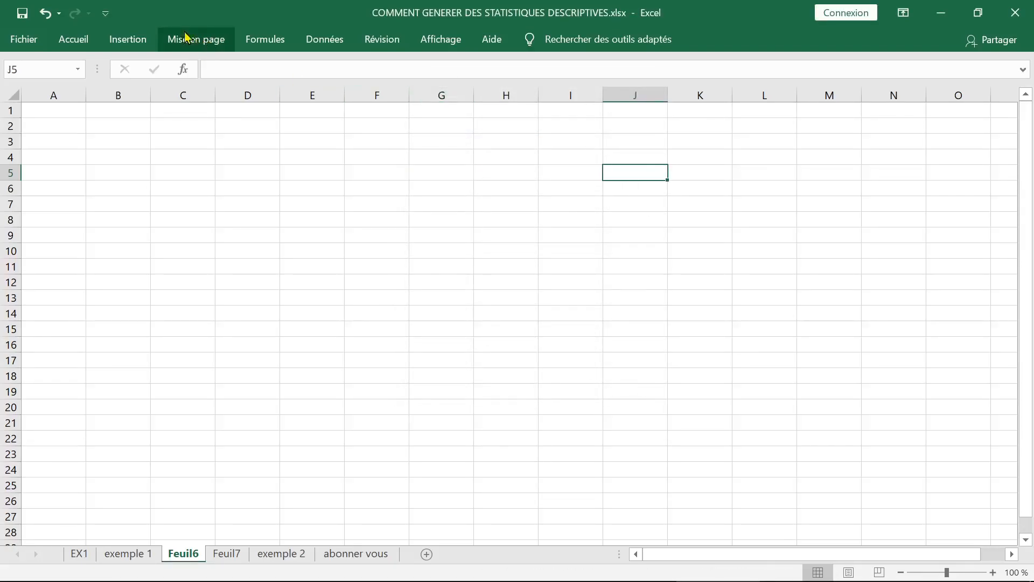
pyautogui.doubleClick(320, 43)
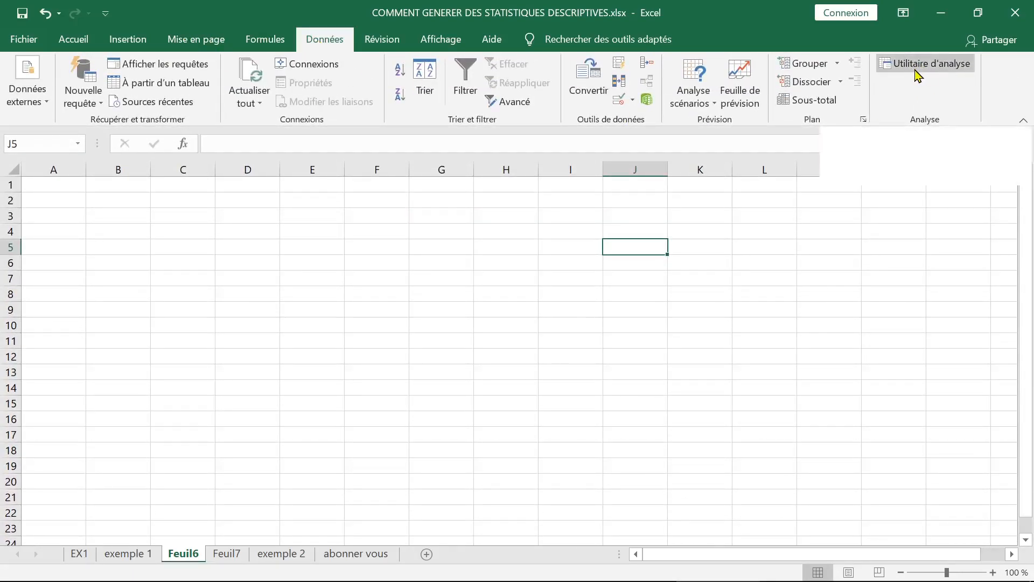
pyautogui.click(699, 231)
pyautogui.click(460, 221)
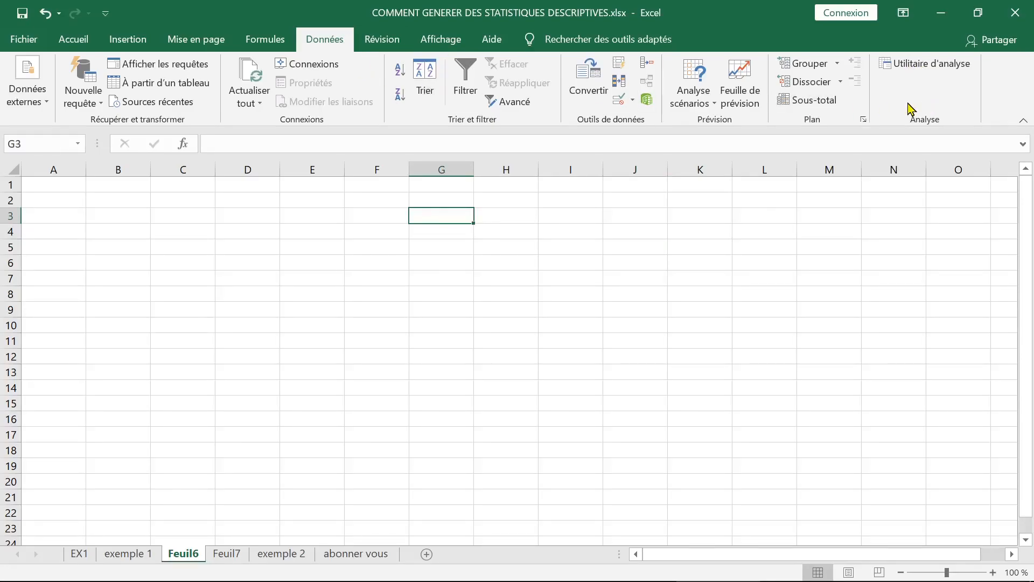
pyautogui.rightClick(907, 69)
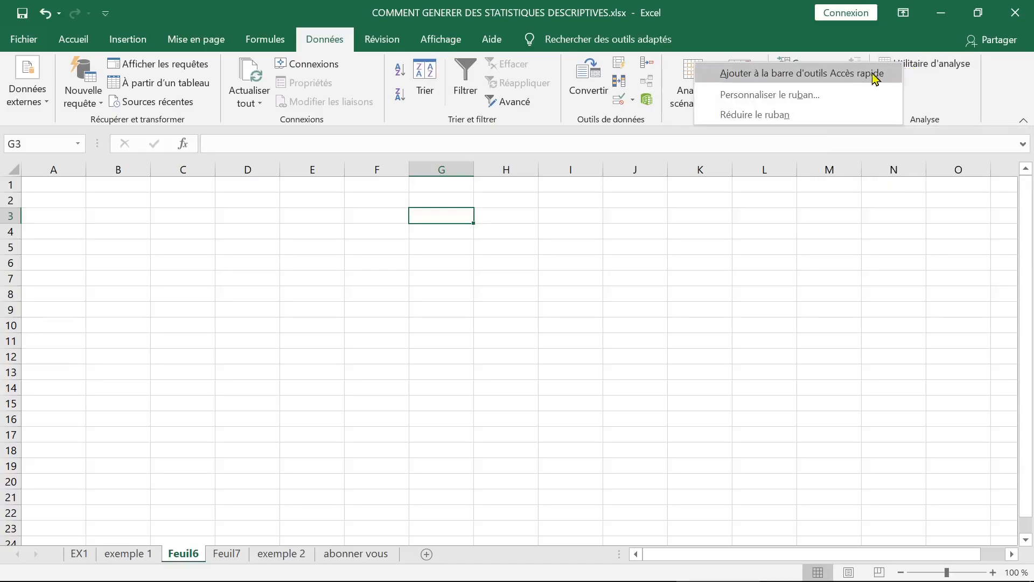
pyautogui.click(823, 73)
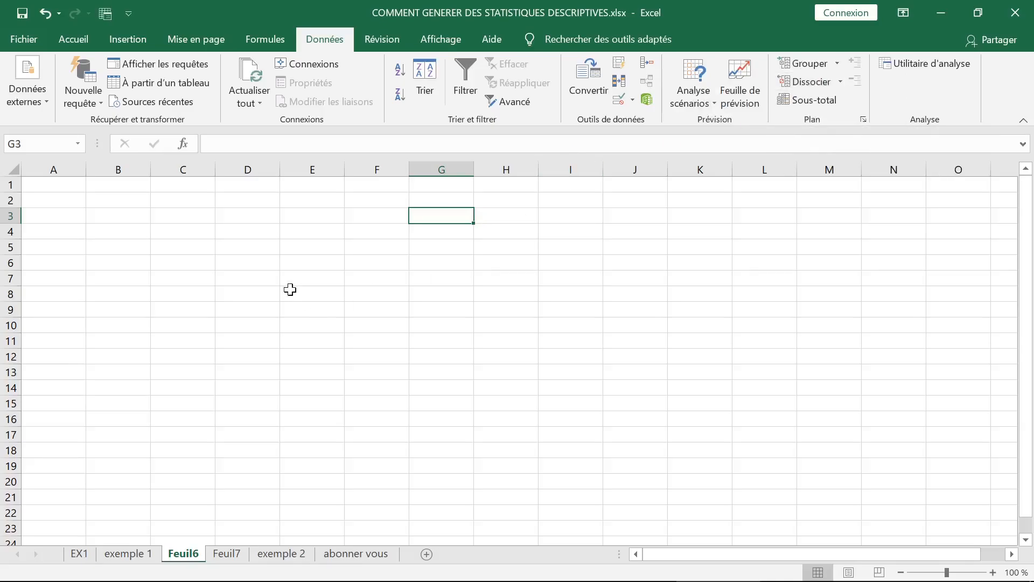
pyautogui.click(258, 262)
pyautogui.click(321, 236)
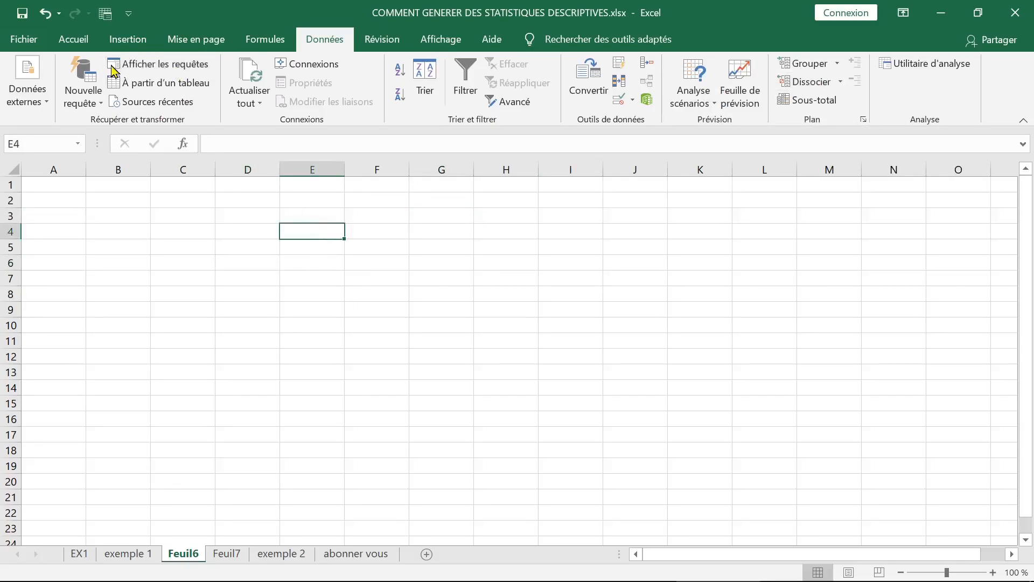
# Open the Statistiques descriptives settings from Utilitaire d'analyse to examine them, and close them without generating a report
pyautogui.click(107, 14)
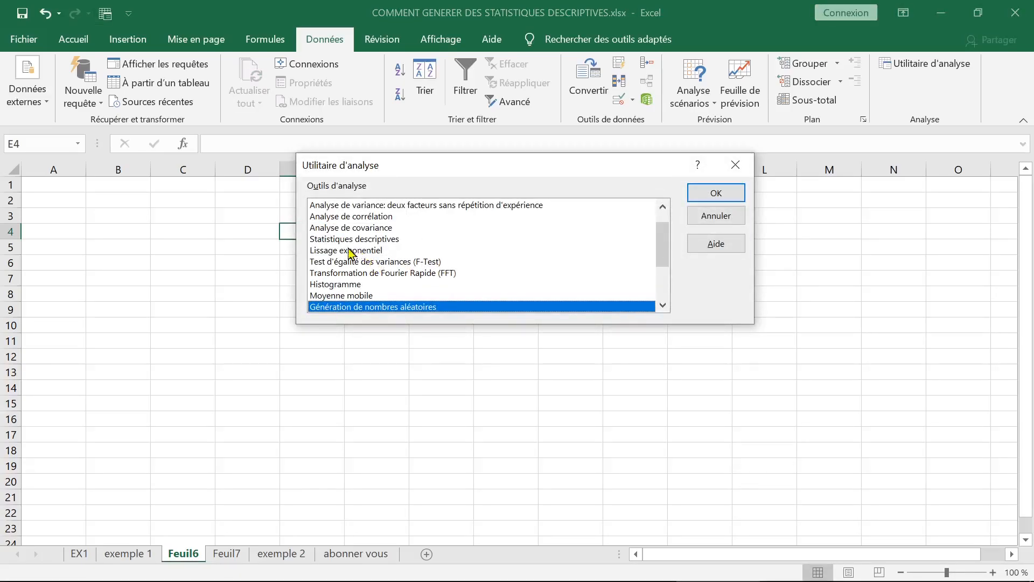
pyautogui.click(336, 239)
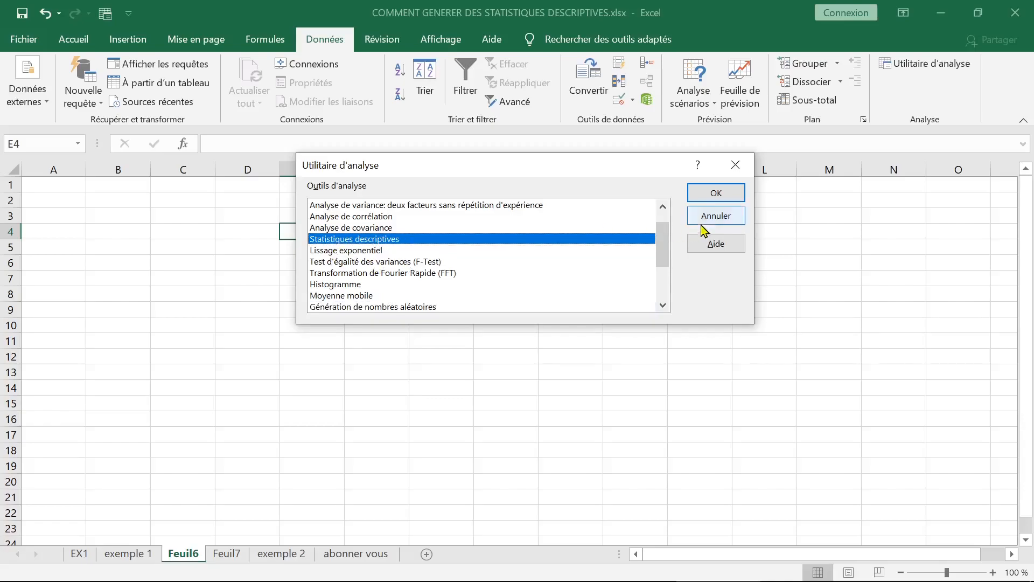
pyautogui.click(716, 195)
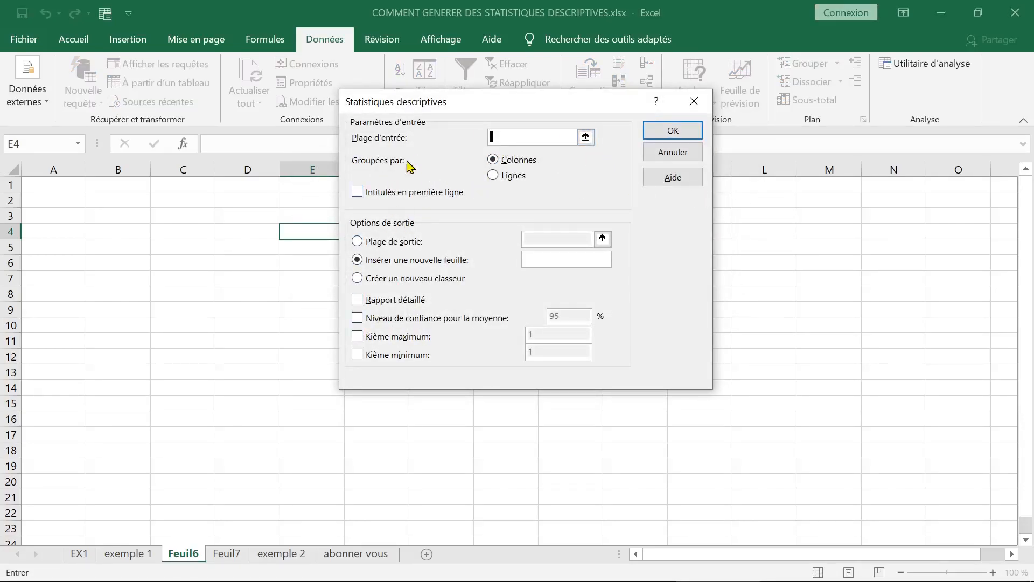
pyautogui.click(682, 156)
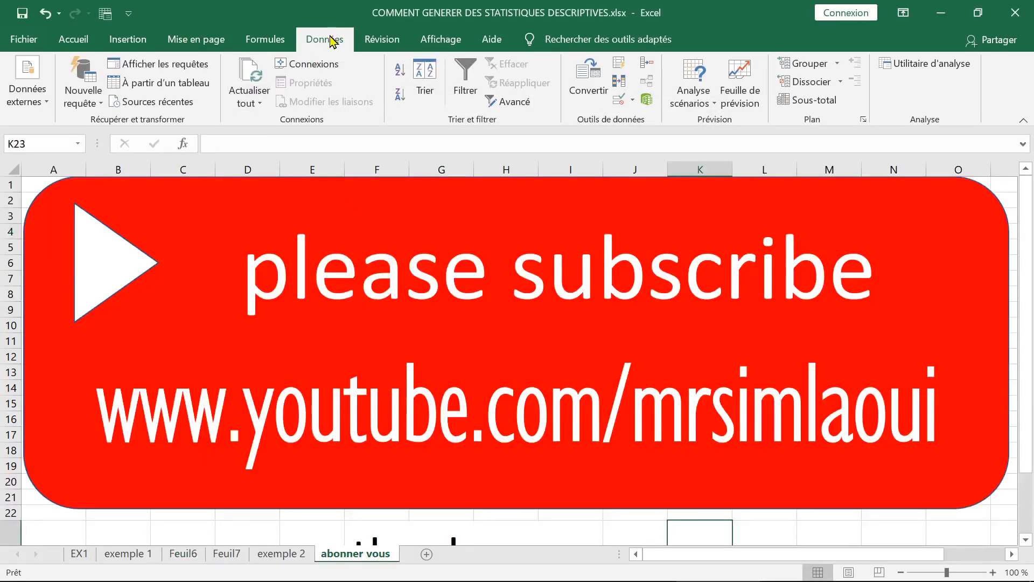
# Collapse the ribbon on the abonner vous sheet and zoom it out to 85 %
pyautogui.doubleClick(330, 42)
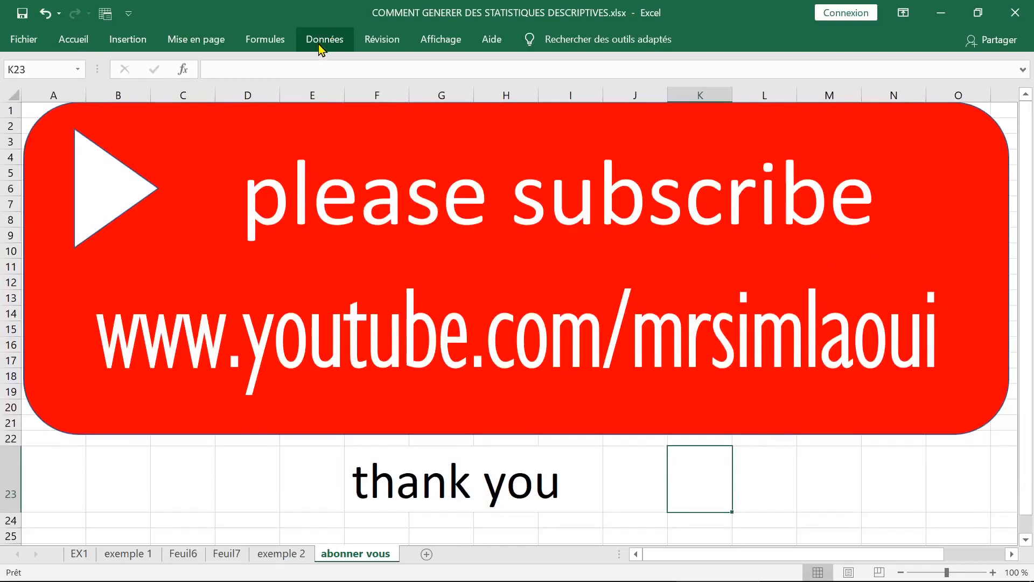
pyautogui.keyDown('ctrl'); pyautogui.scroll(-1, 381, 224); pyautogui.keyUp('ctrl')
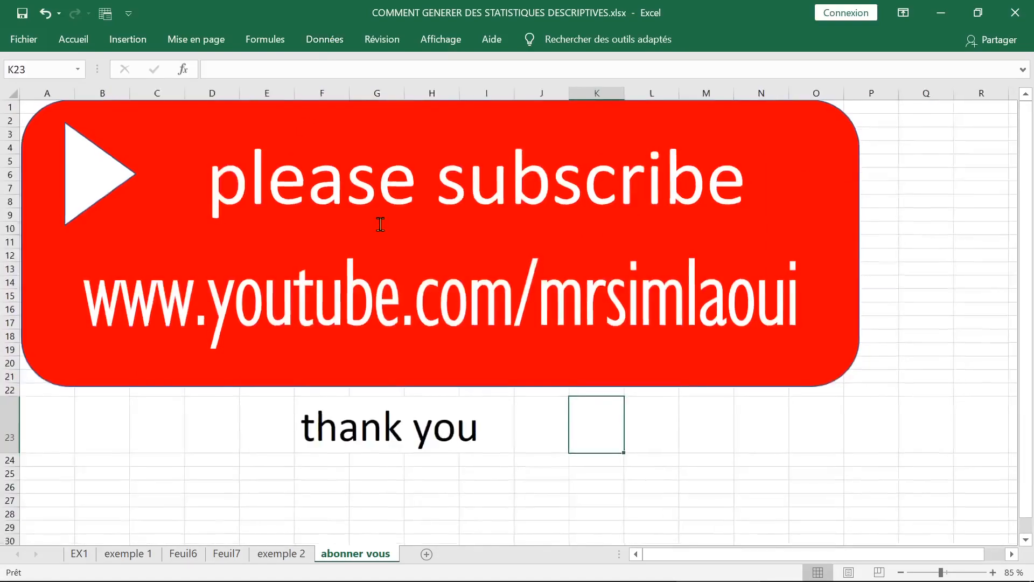